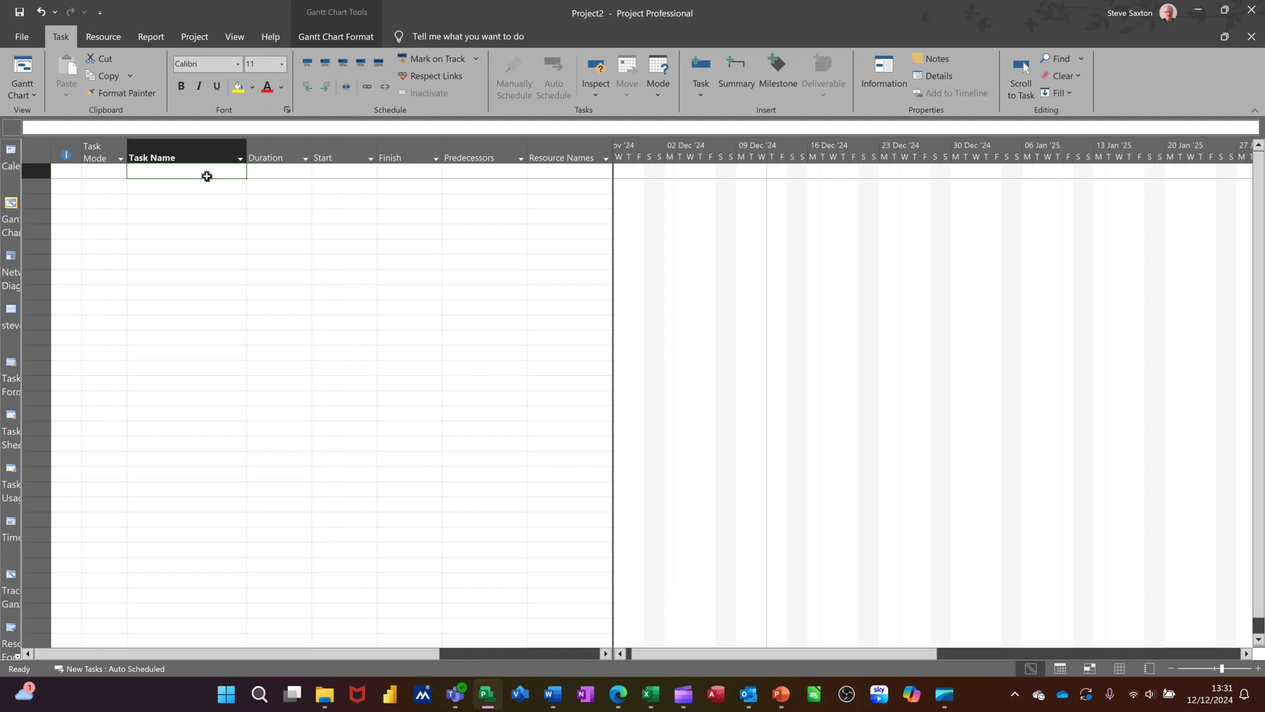
# - Enter Project A, Task 1, Task 2 and Task 3 as consecutive rows in the task list
pyautogui.write('Pro')
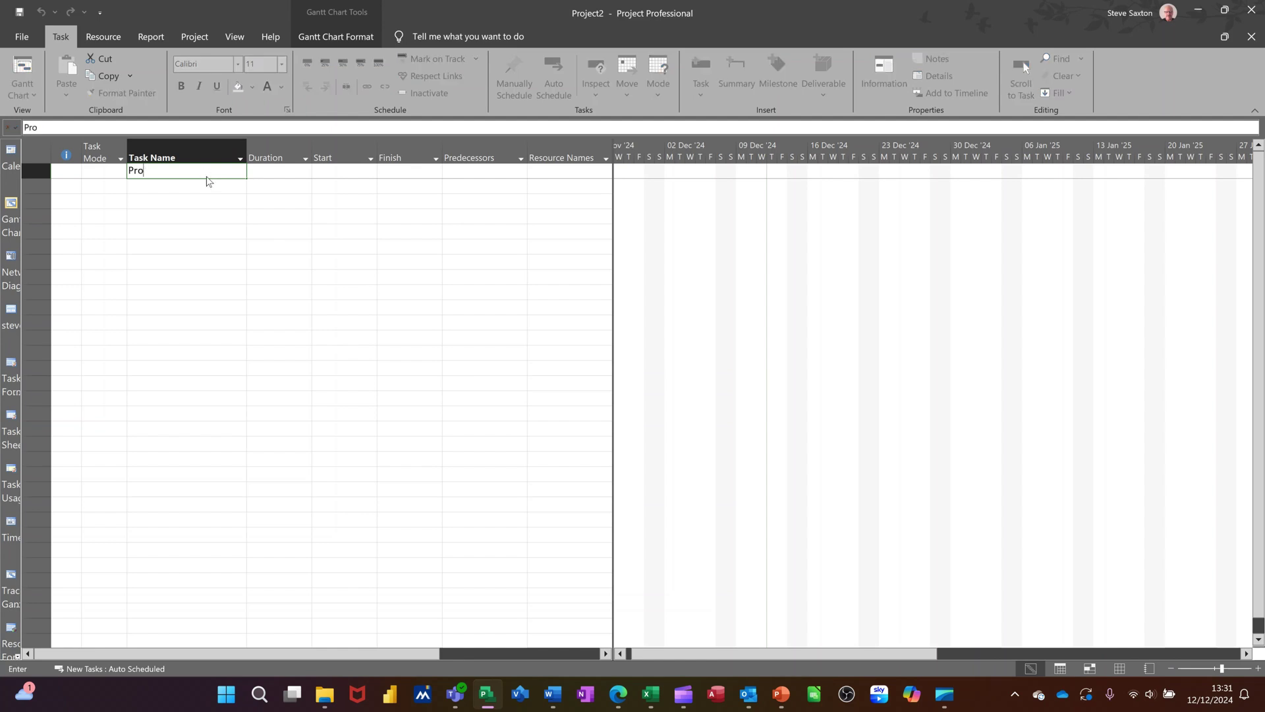
pyautogui.write('ject A')
pyautogui.press('Return')
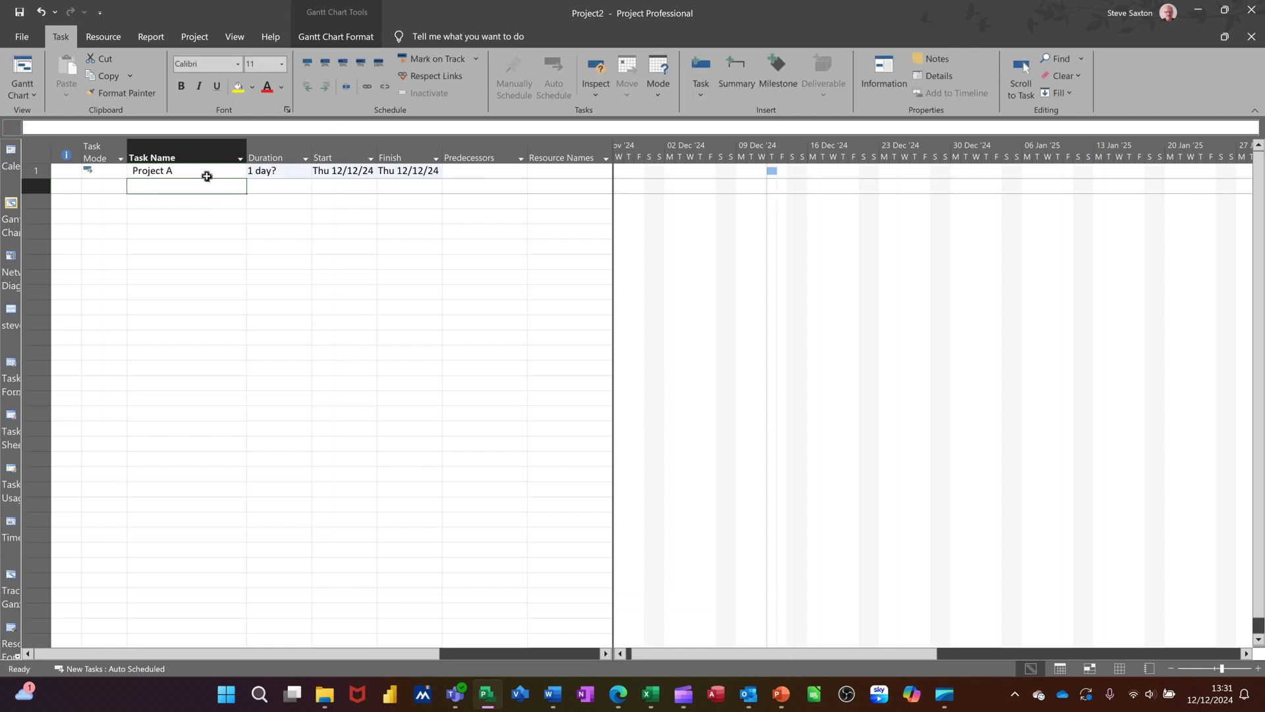
pyautogui.write('Tas')
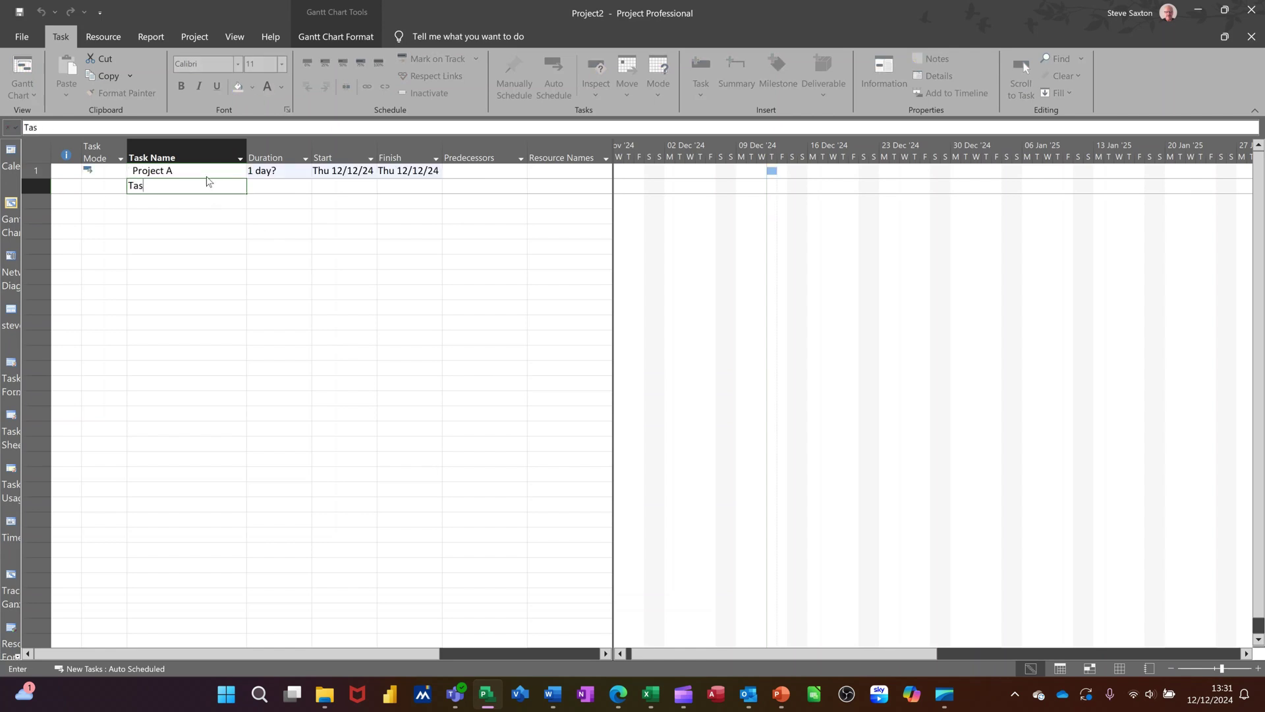
pyautogui.write('k 1')
pyautogui.press('Return')
pyautogui.write('Task 2')
pyautogui.press('Return')
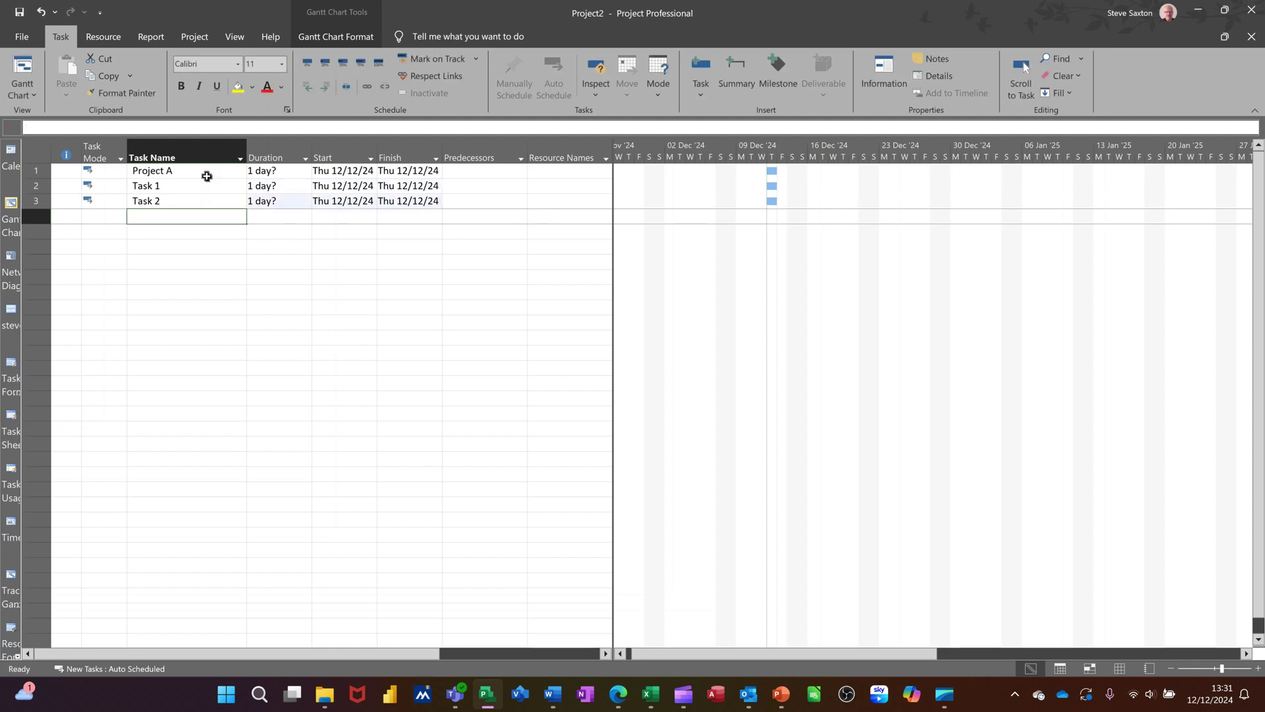
pyautogui.write('Task')
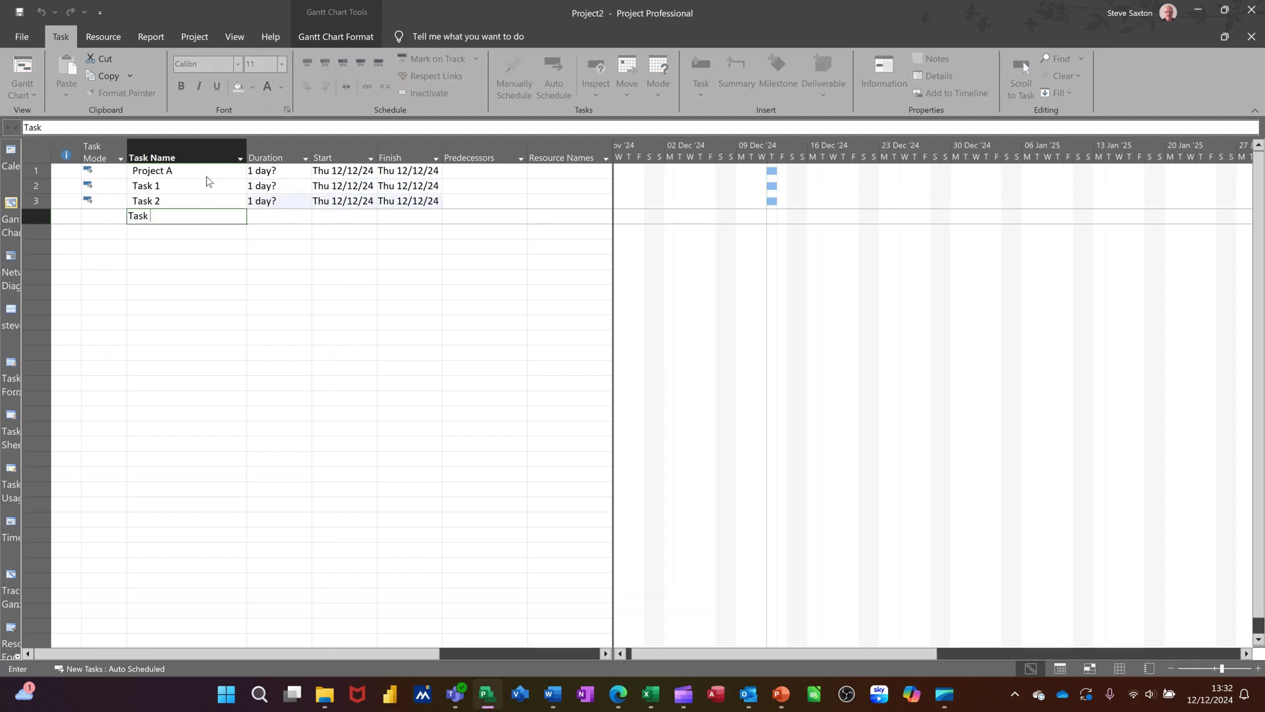
pyautogui.press('Return')
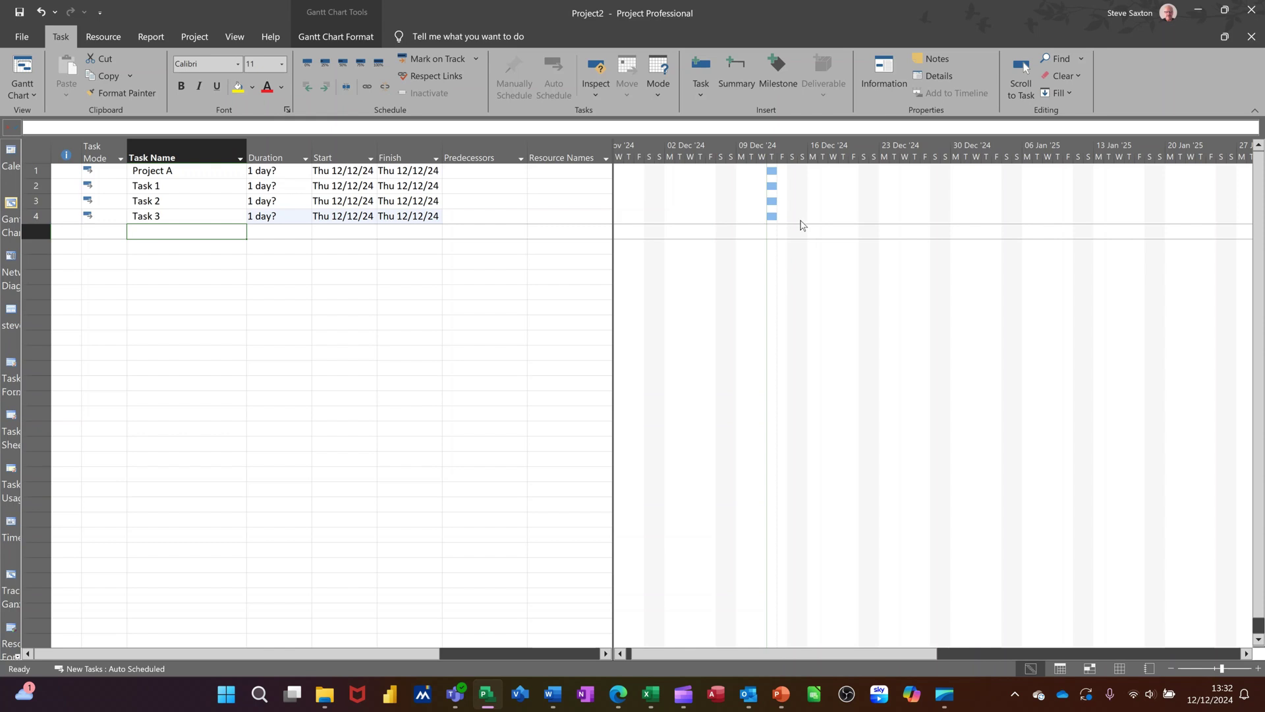
# - Indent Task 1 through Task 3 under Project A
pyautogui.click(211, 186)
pyautogui.moveTo(212, 185); pyautogui.dragTo(211, 212)
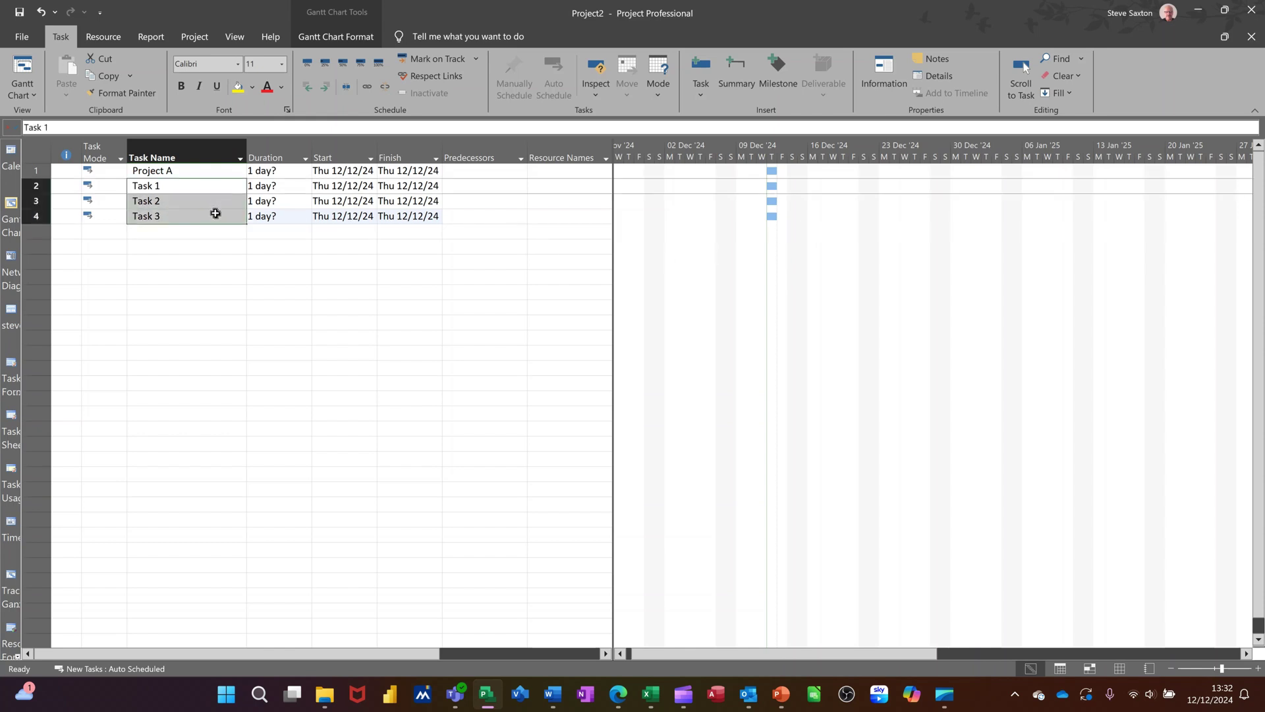
pyautogui.click(325, 86)
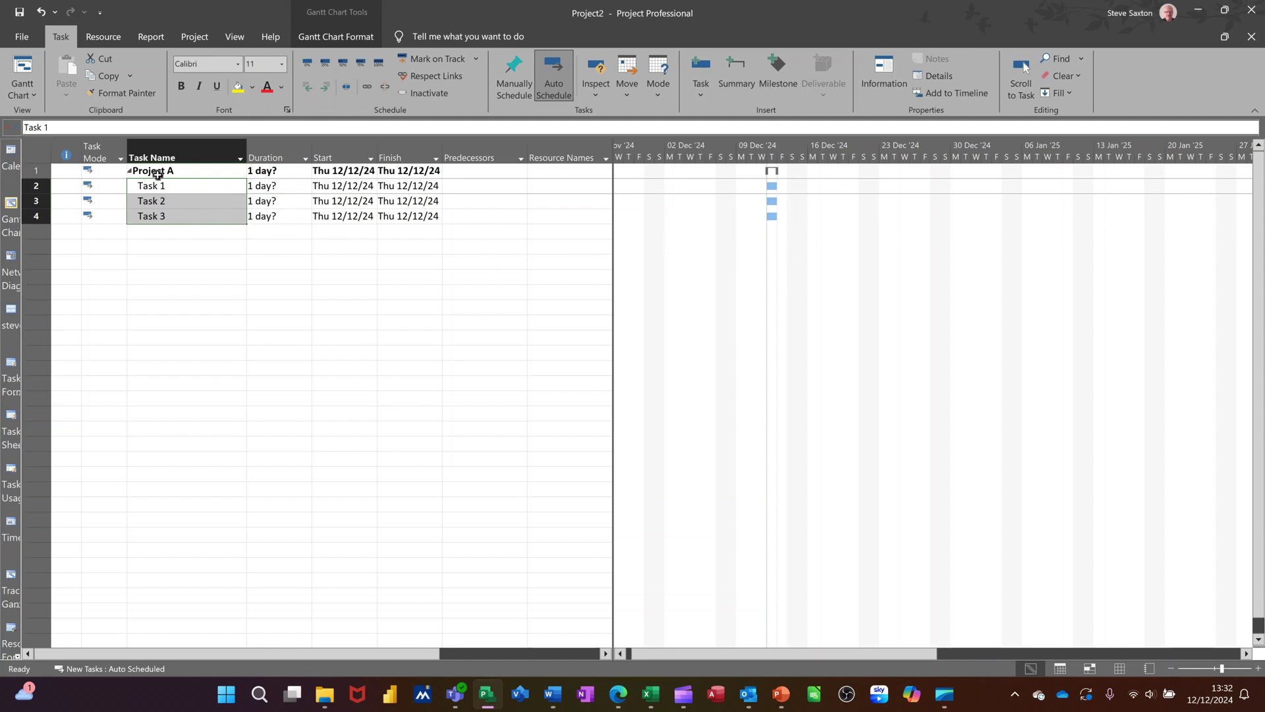
# - Give Tasks 1–3 durations of 2, 1 and 2 days and link them in sequence
pyautogui.click(277, 188)
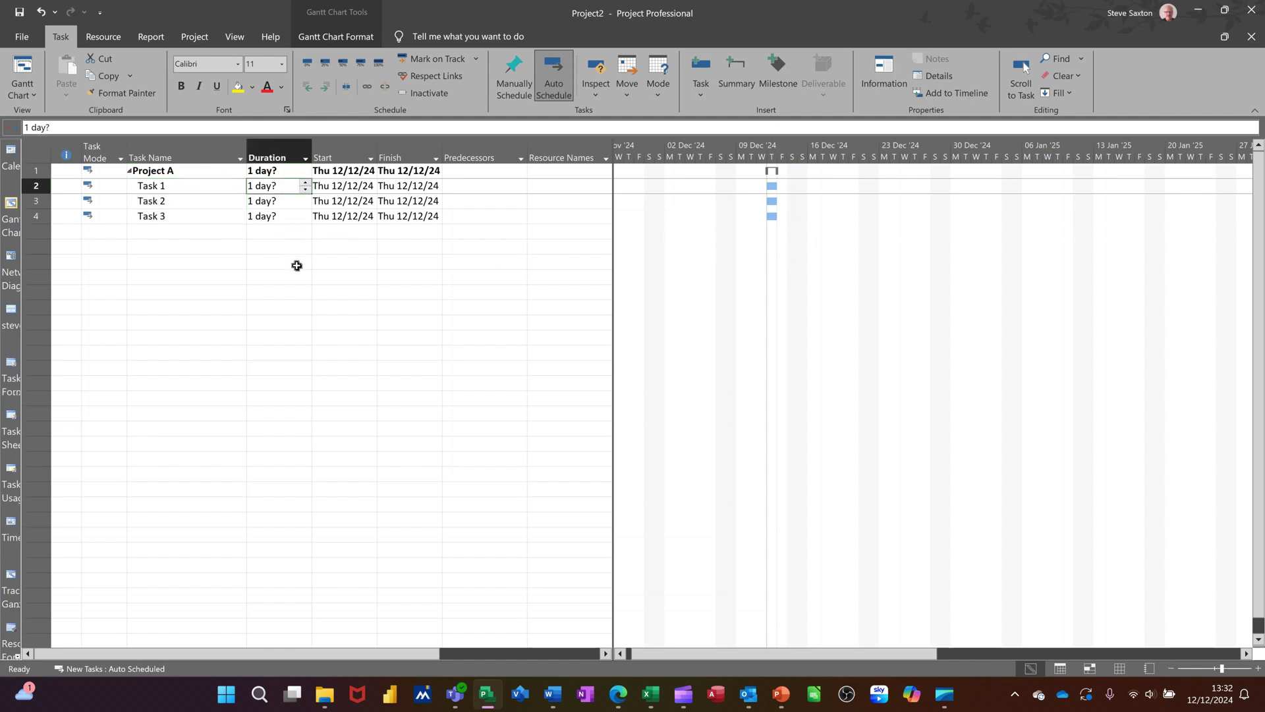
pyautogui.write('2')
pyautogui.press('Return')
pyautogui.write('1')
pyautogui.press('Return')
pyautogui.write('2')
pyautogui.press('Return')
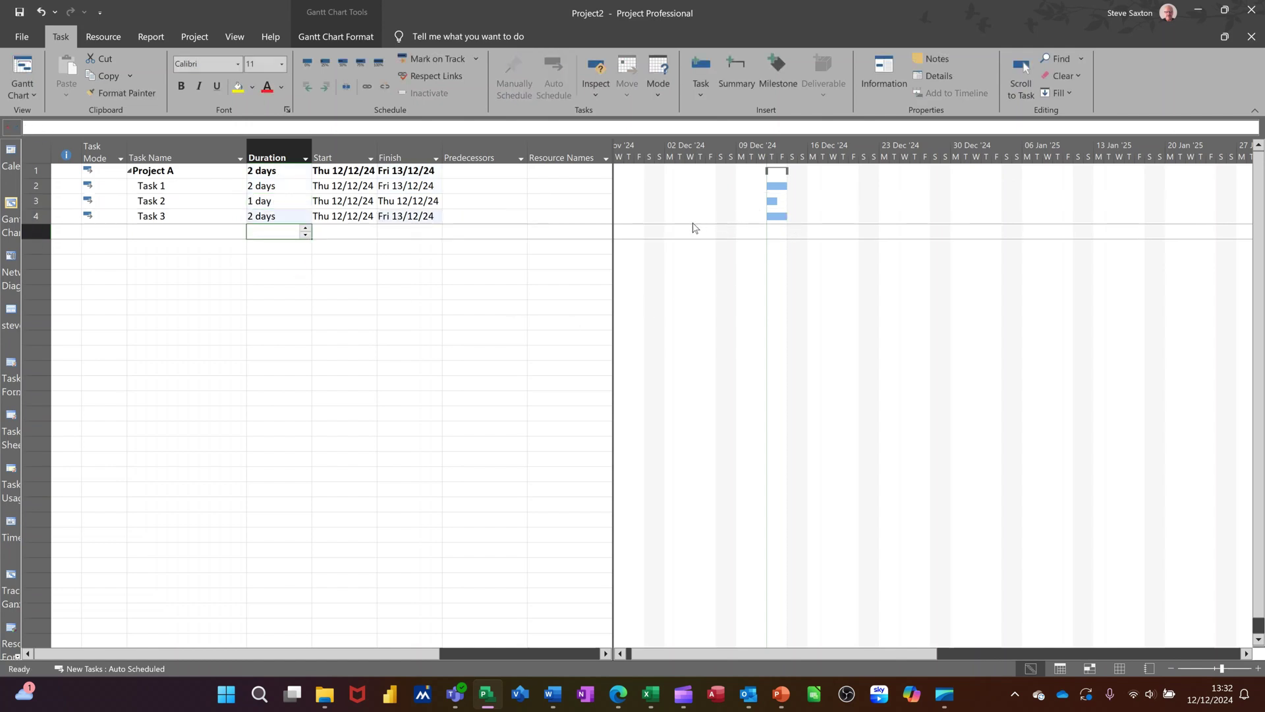
pyautogui.moveTo(472, 187); pyautogui.dragTo(472, 216)
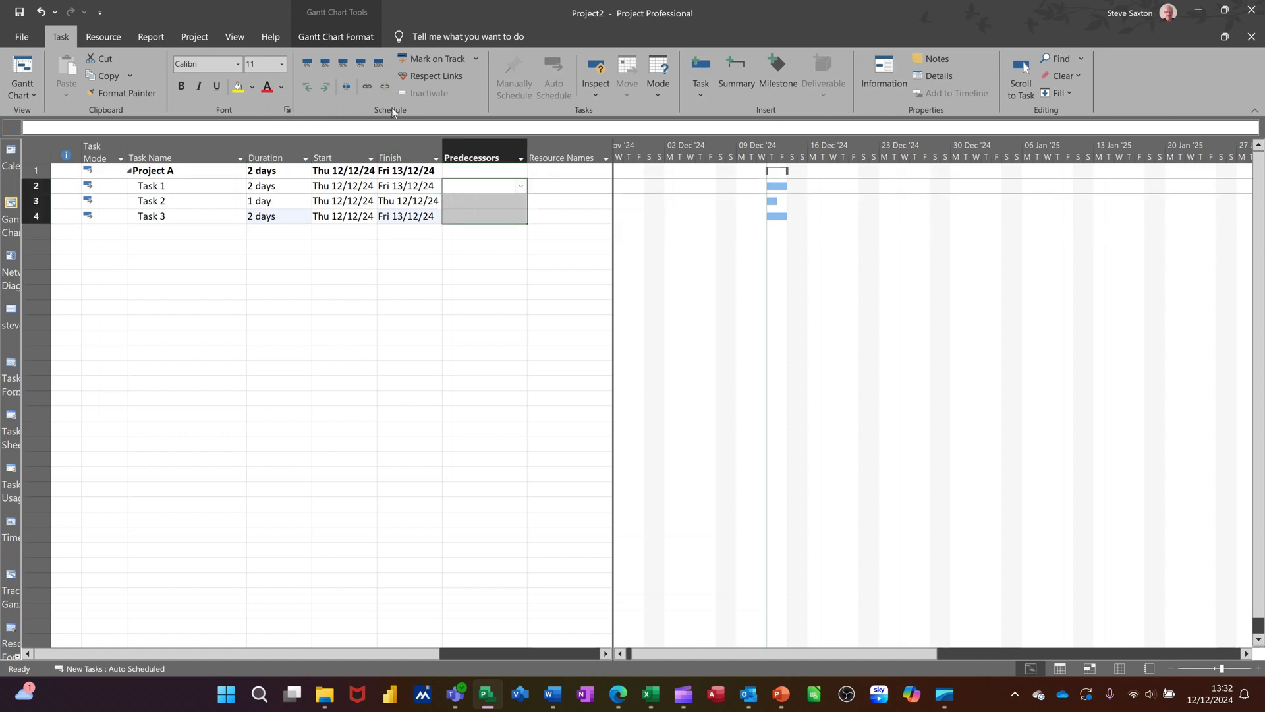
pyautogui.click(367, 86)
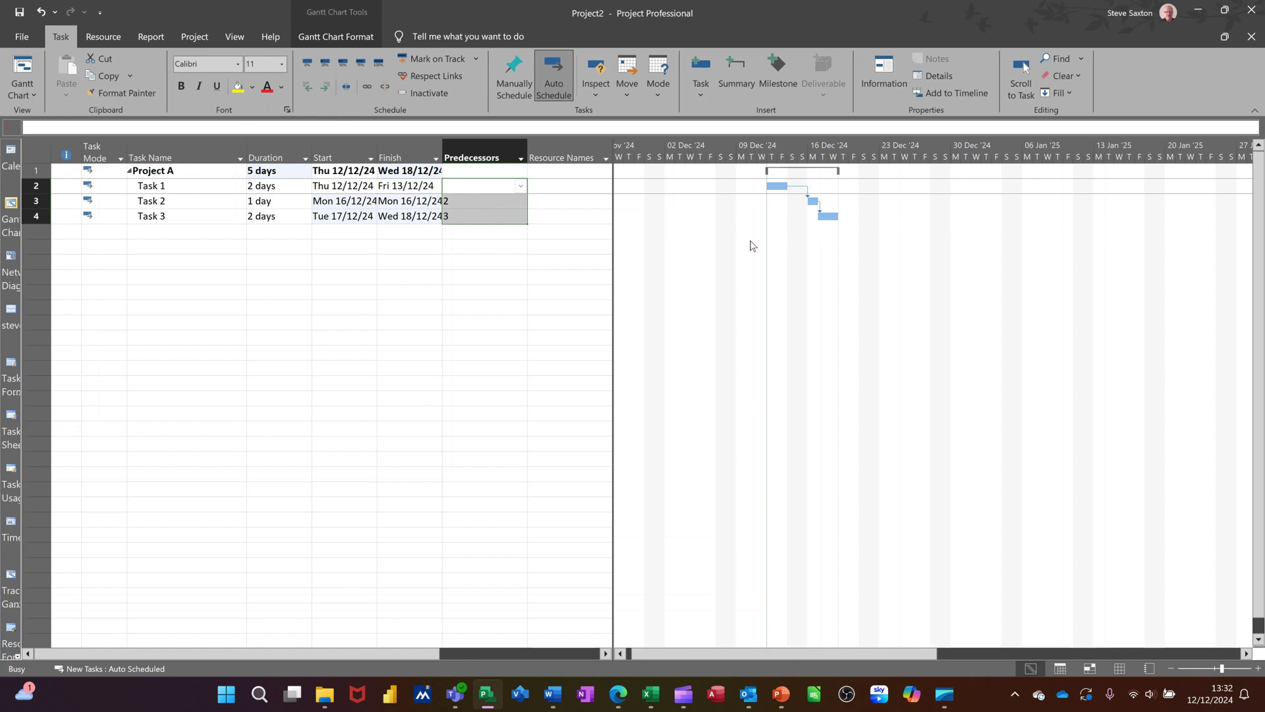
# - In Bar Styles, set the text right of the Gantt bars to Name
pyautogui.doubleClick(752, 245)
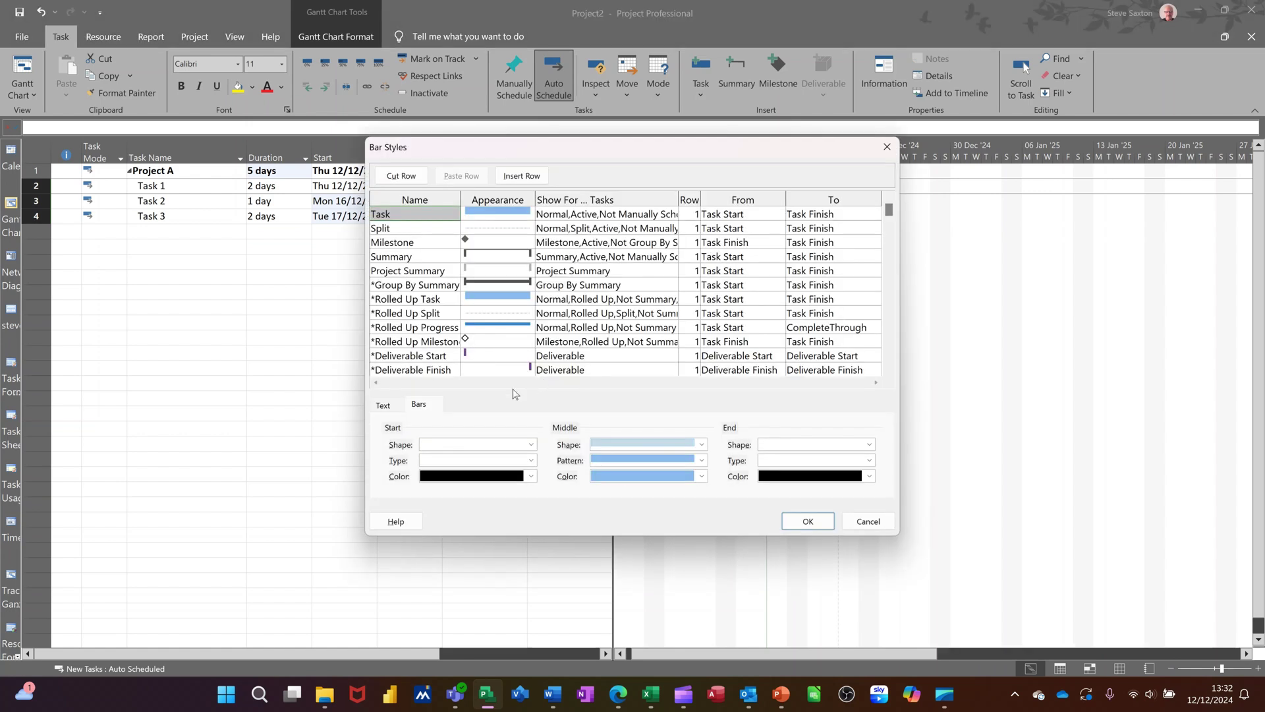
pyautogui.click(385, 406)
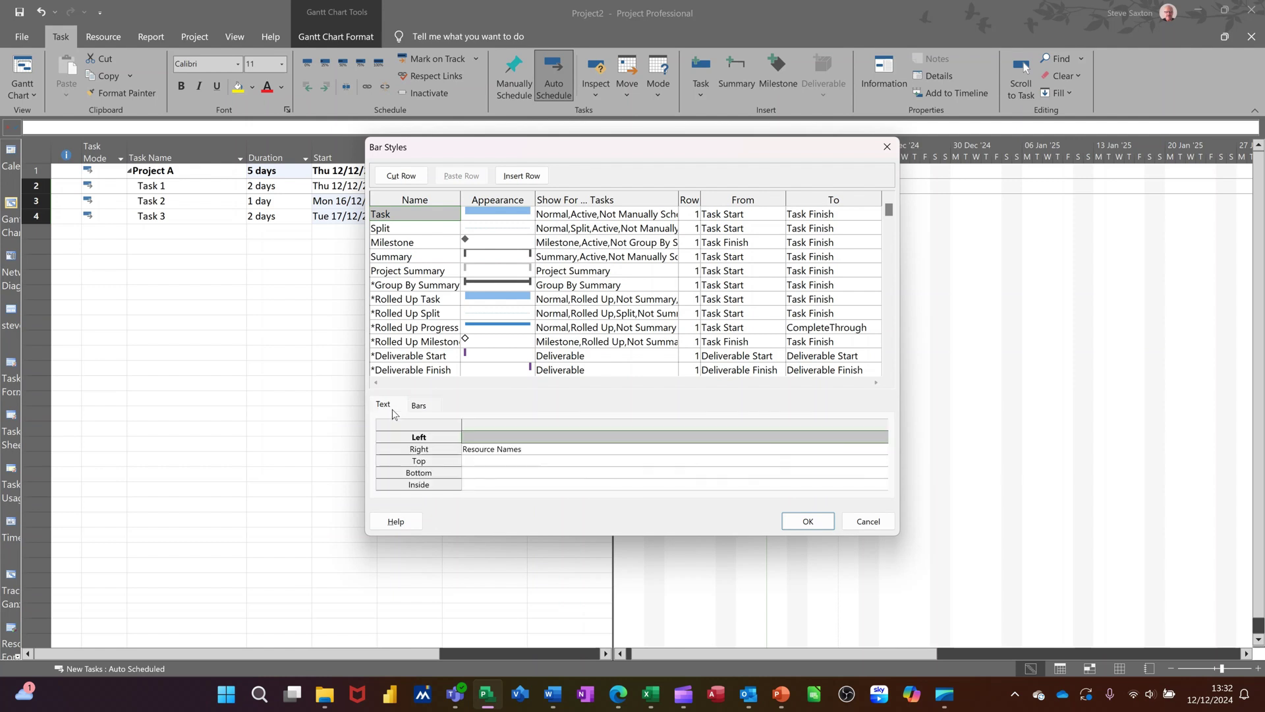
pyautogui.click(489, 458)
pyautogui.click(526, 448)
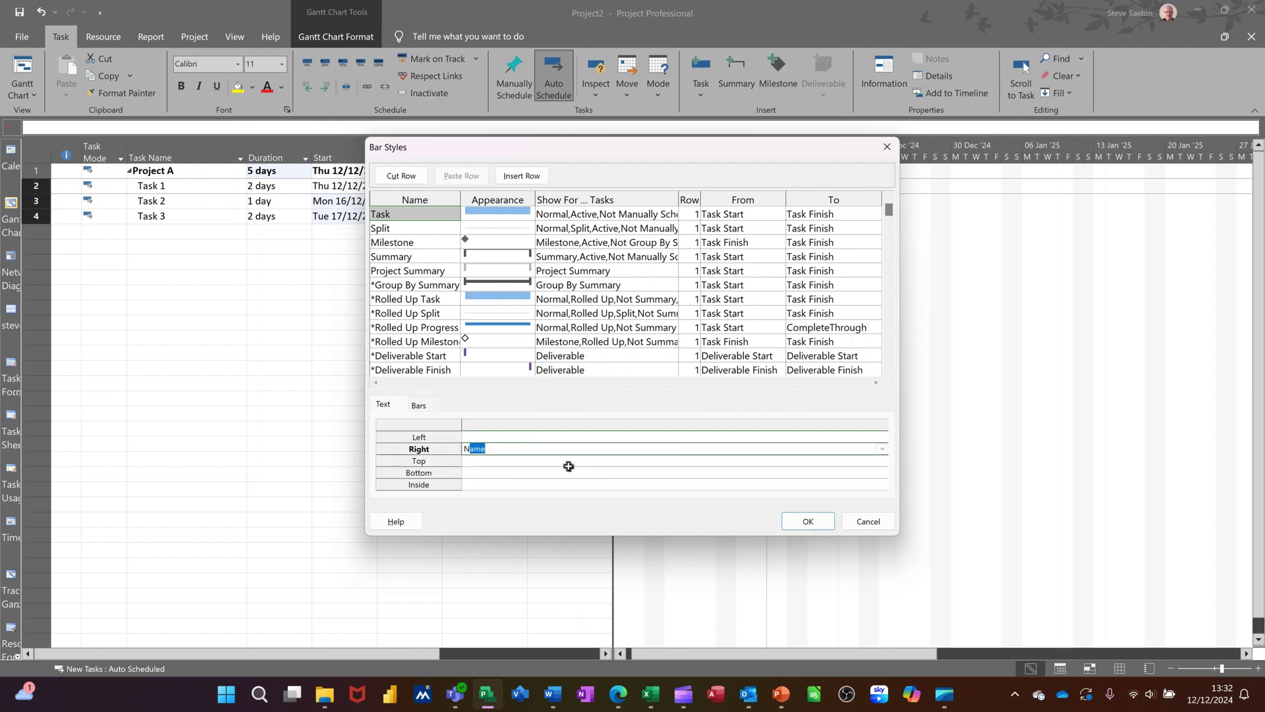
pyautogui.write('Name')
pyautogui.click(795, 516)
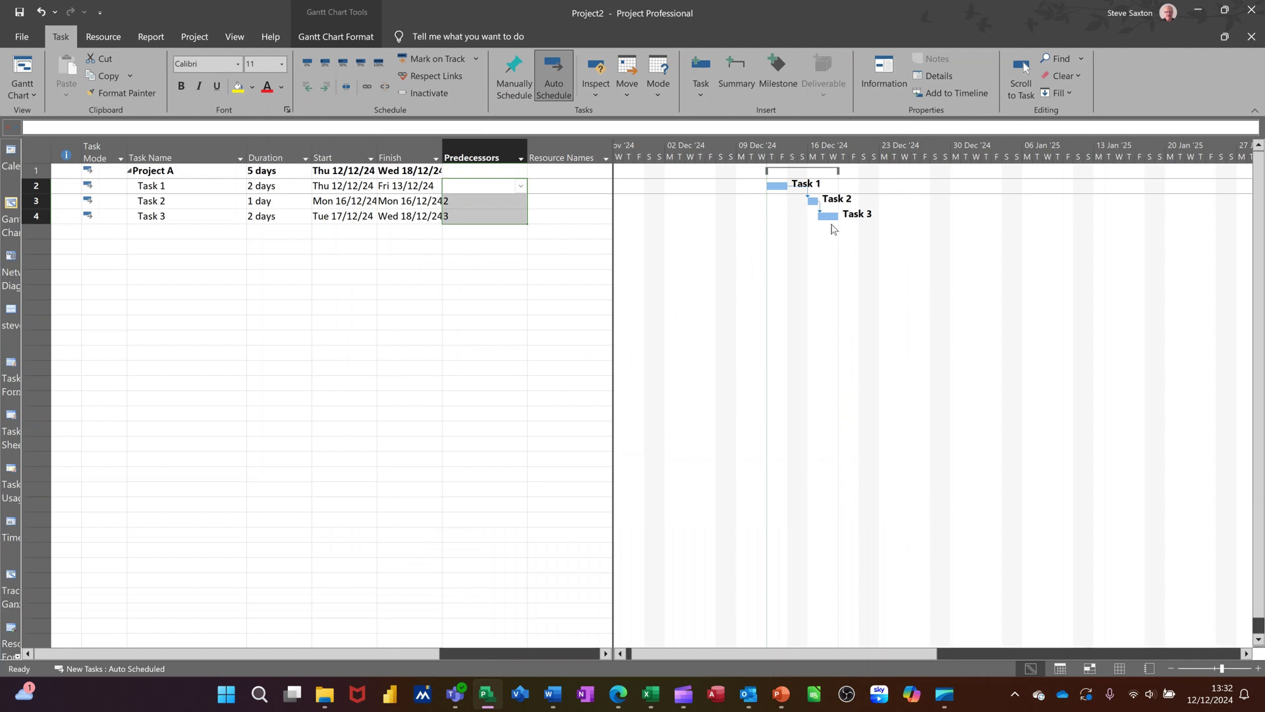
# - Change Task 2's duration to 4 days
pyautogui.click(267, 199)
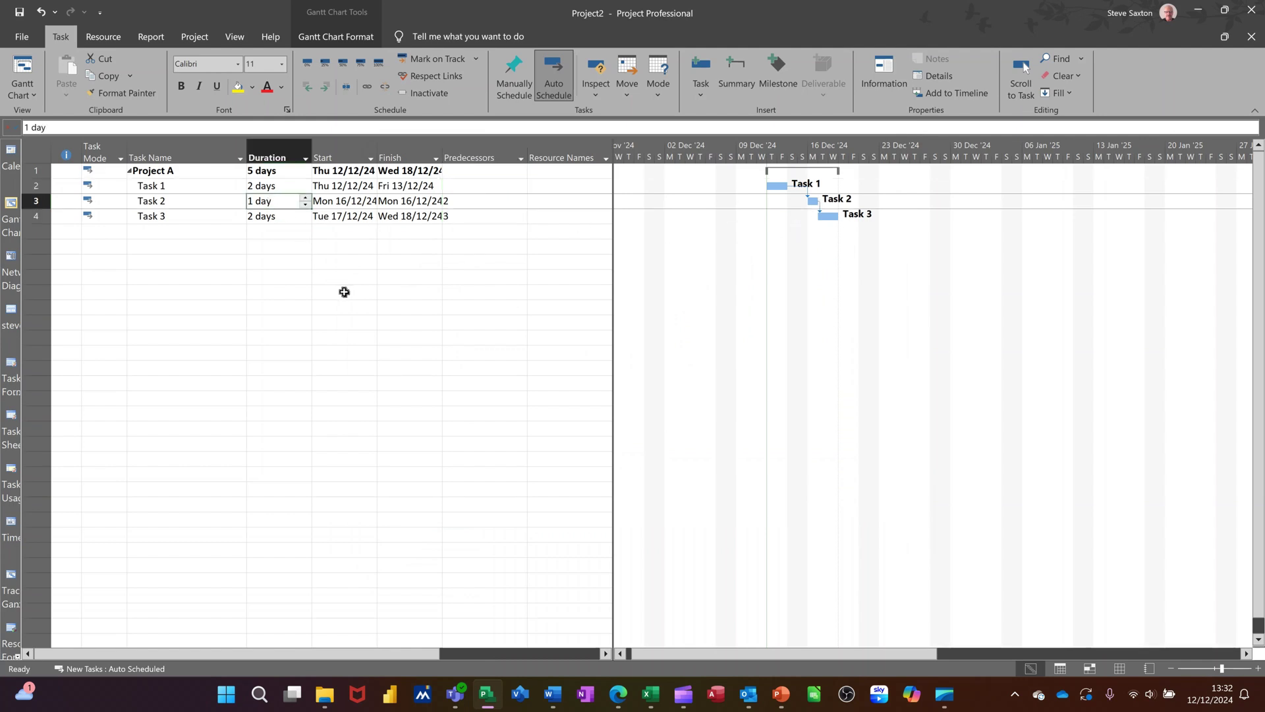
pyautogui.write('4')
pyautogui.click(320, 261)
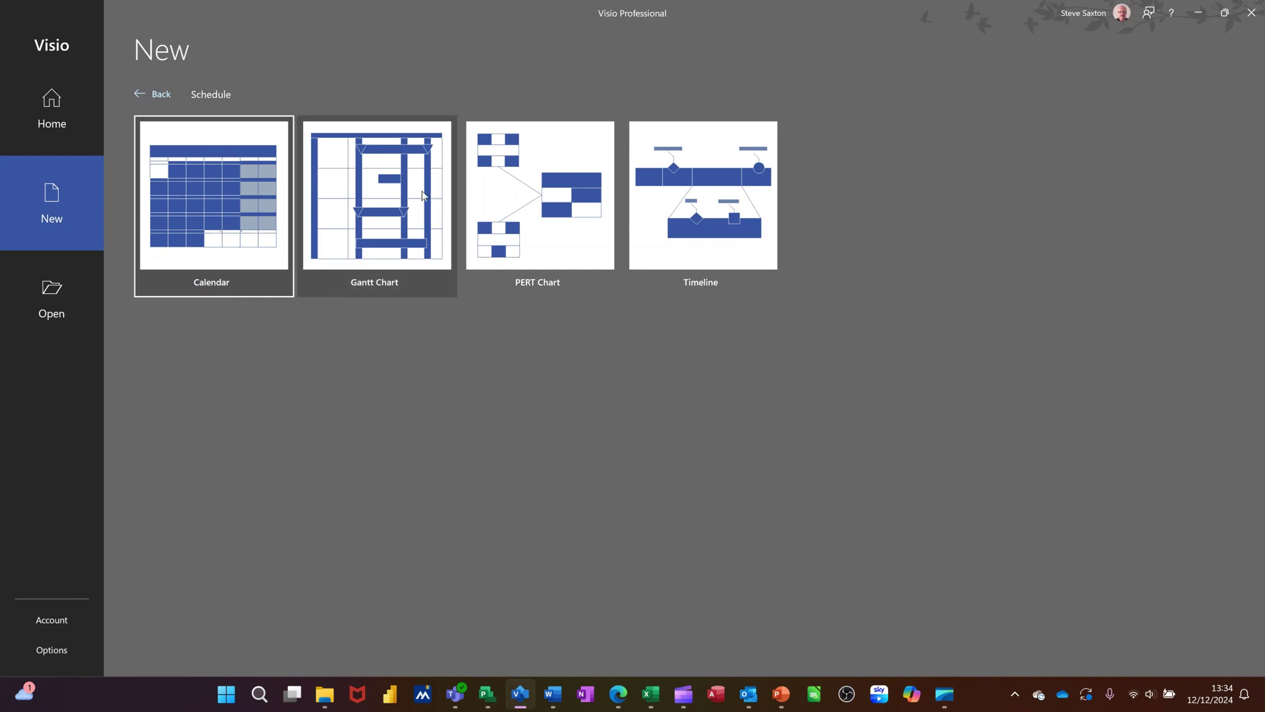
# - Create a Visio Gantt Chart drawing with the number of tasks set to 4
pyautogui.click(387, 195)
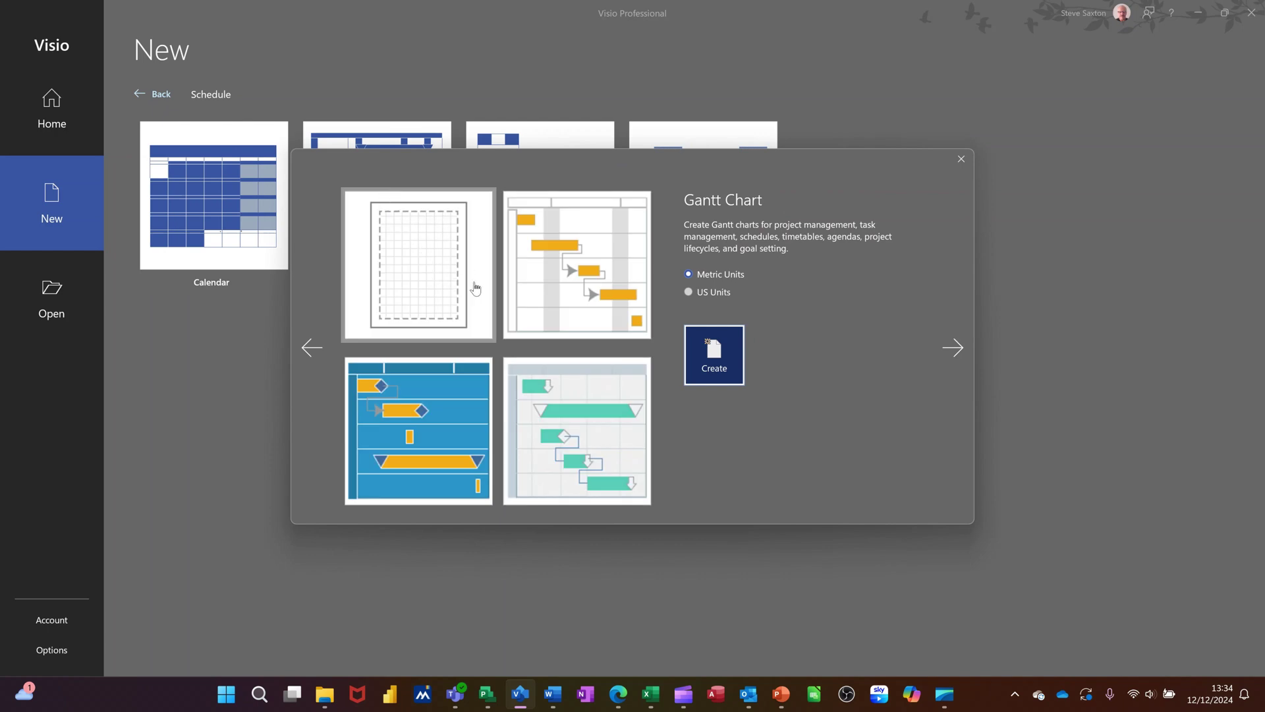
pyautogui.click(694, 366)
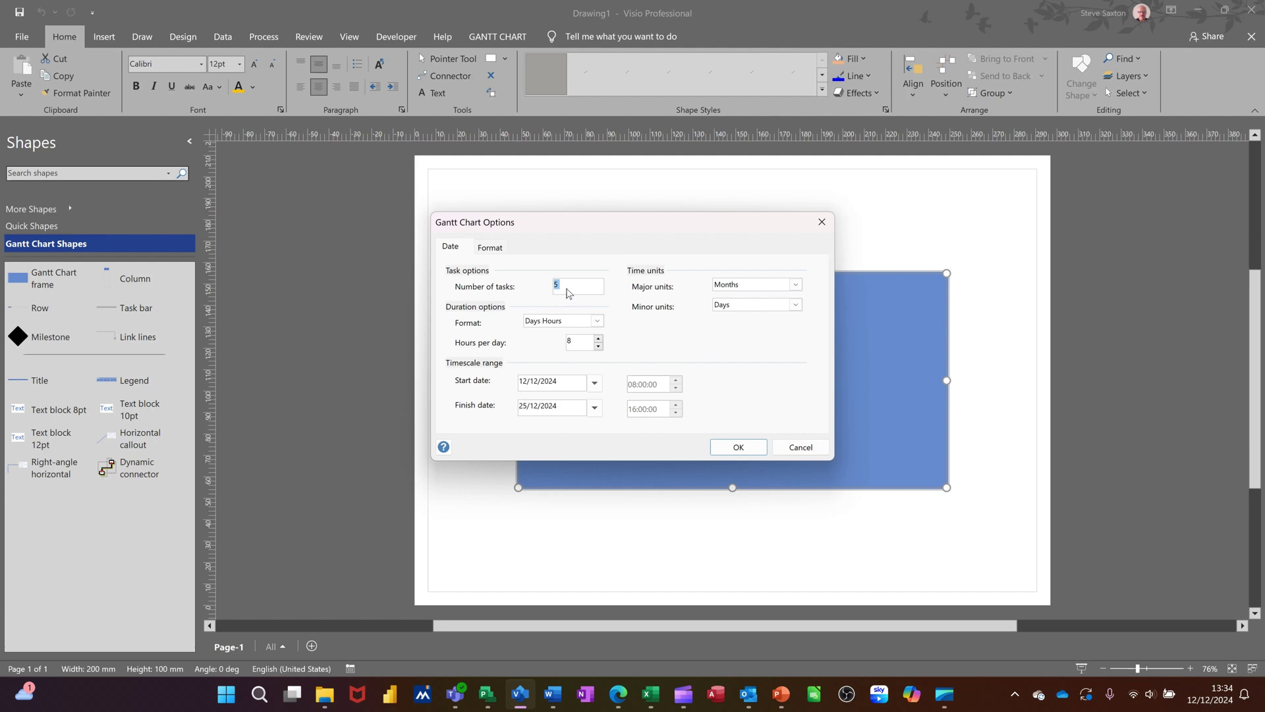
pyautogui.write('4')
# - Confirm the four-task chart options and rename the first row to Project A
pyautogui.click(733, 447)
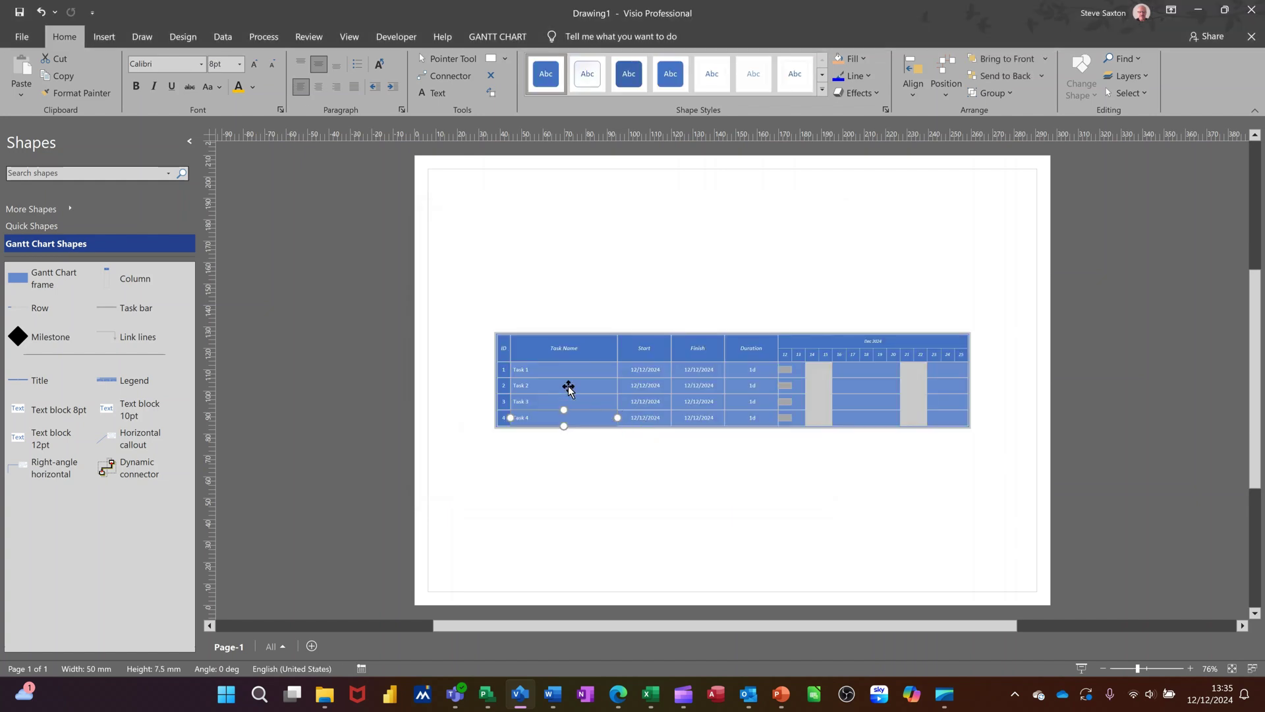
pyautogui.keyDown('ctrl'); pyautogui.scroll(3, 711, 514); pyautogui.keyUp('ctrl')
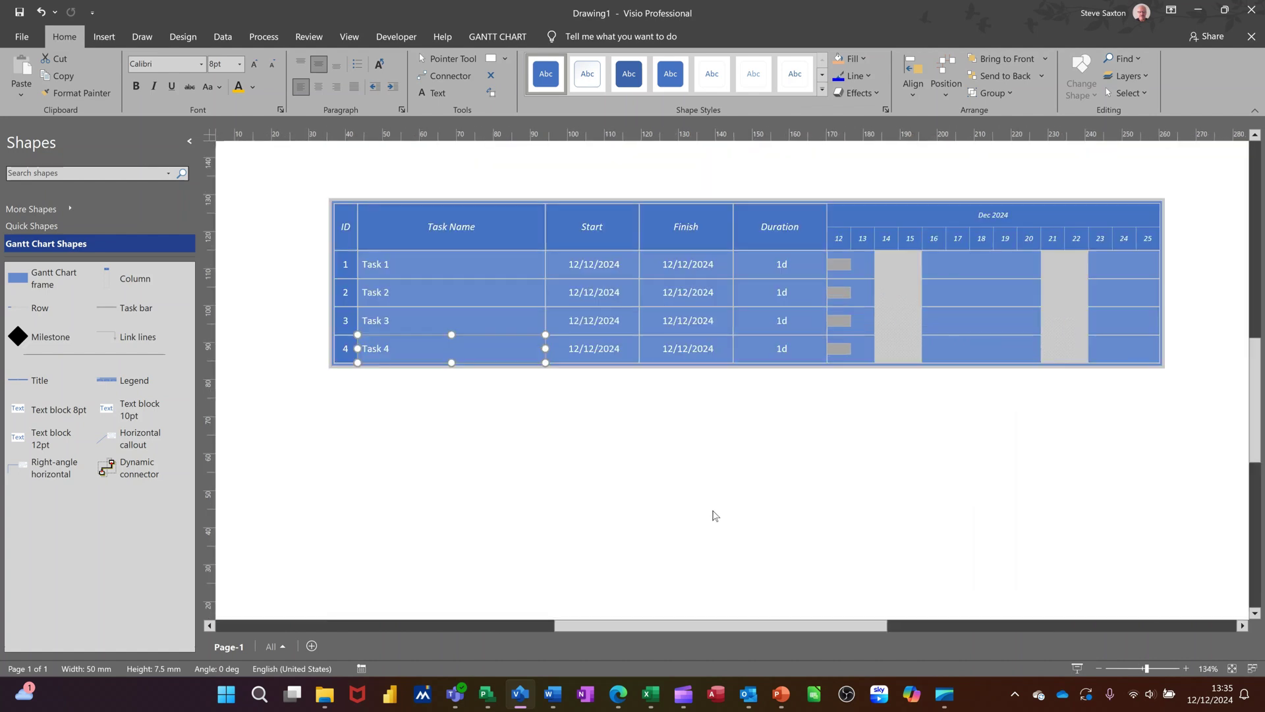
pyautogui.click(418, 291)
pyautogui.click(399, 262)
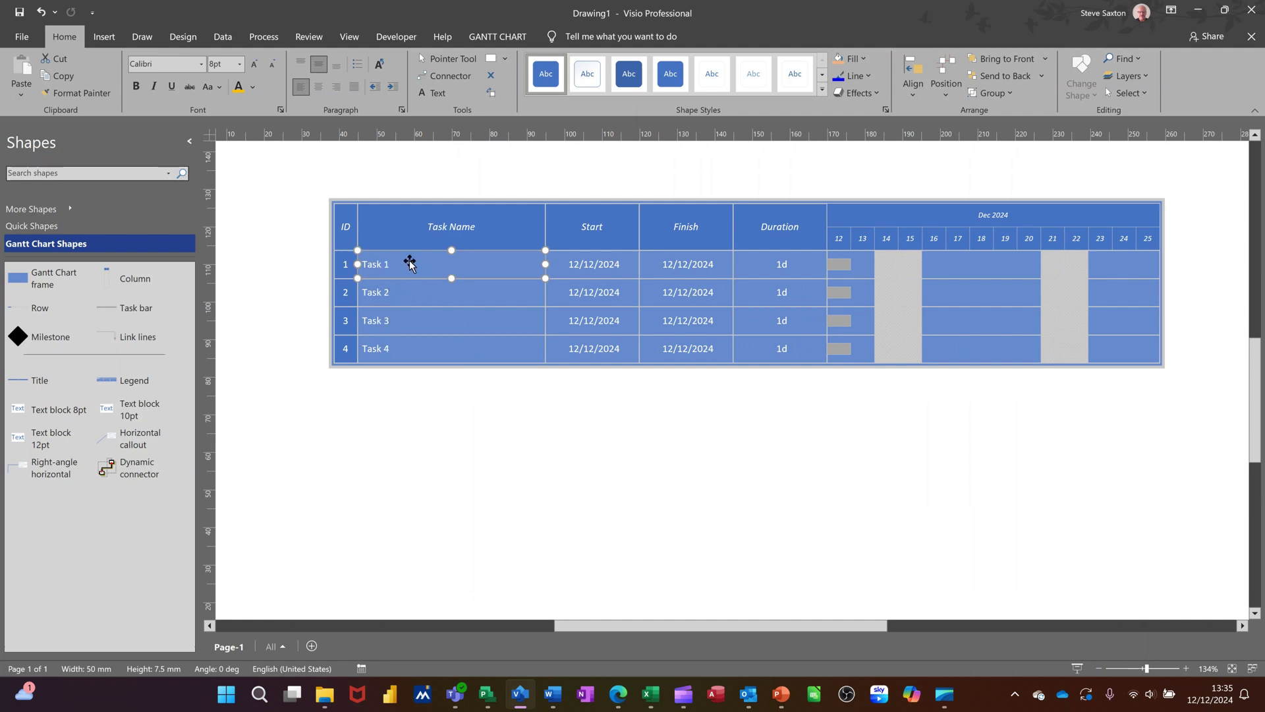
pyautogui.doubleClick(410, 262)
pyautogui.write('Project')
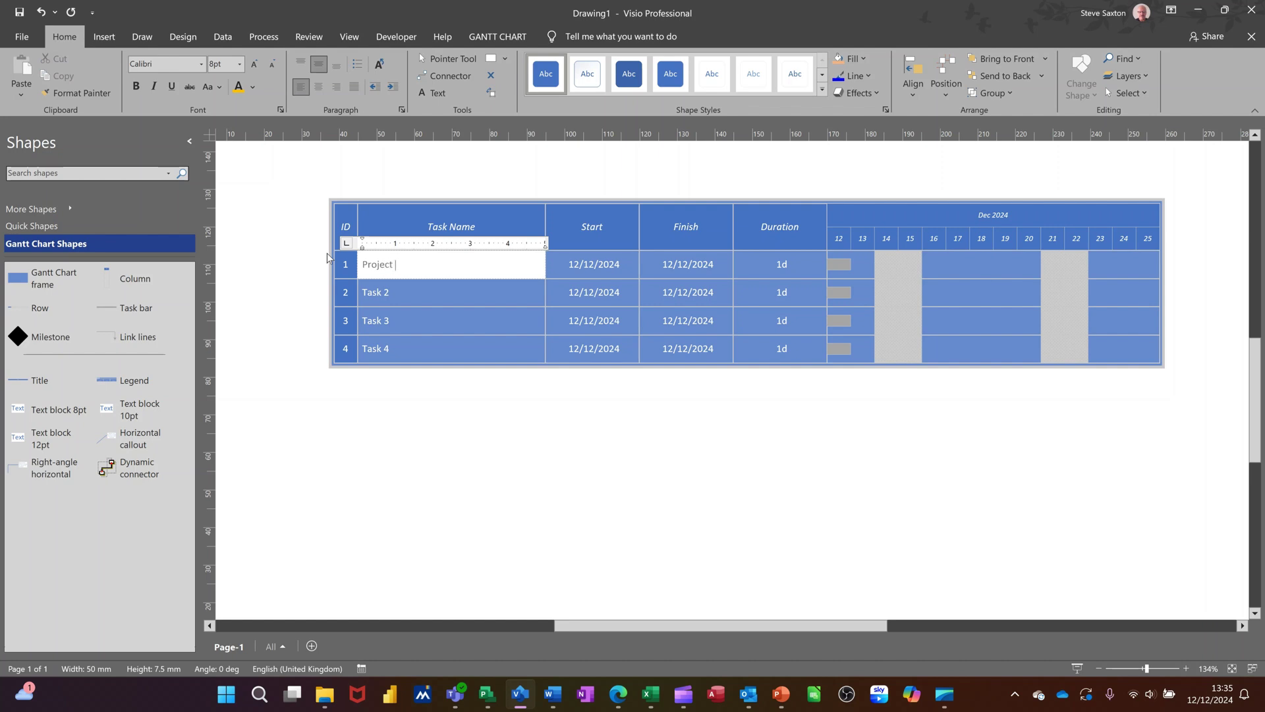
pyautogui.write(' A')
pyautogui.click(399, 292)
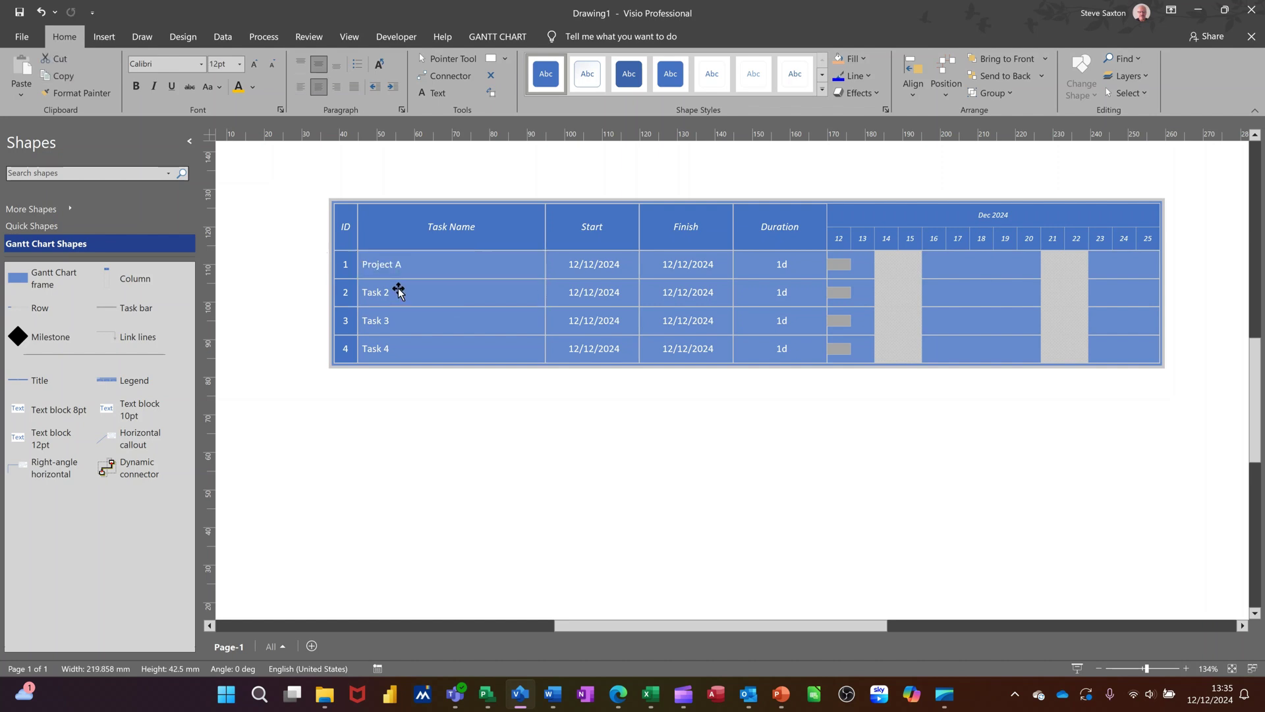
# - Rename the second and third rows to Task 1 and Task 2, then edit the fourth row
pyautogui.doubleClick(412, 287)
pyautogui.press('BackSpace')
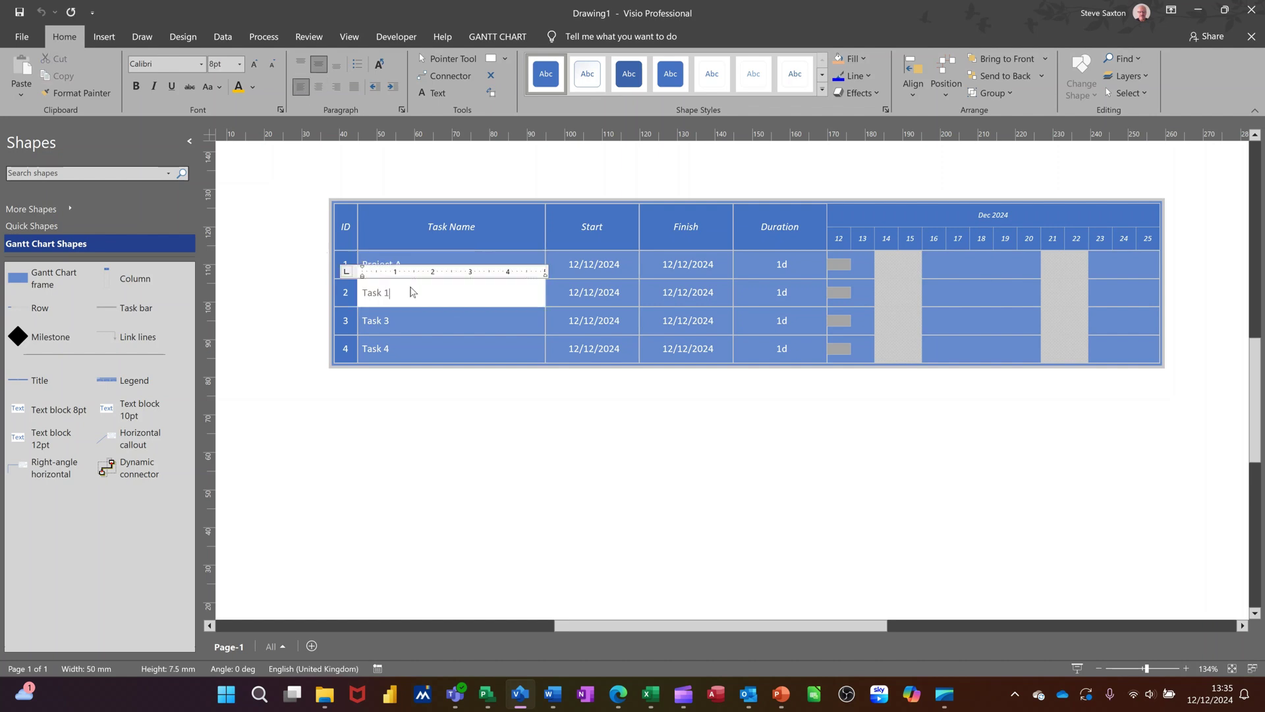
pyautogui.write('1')
pyautogui.doubleClick(410, 322)
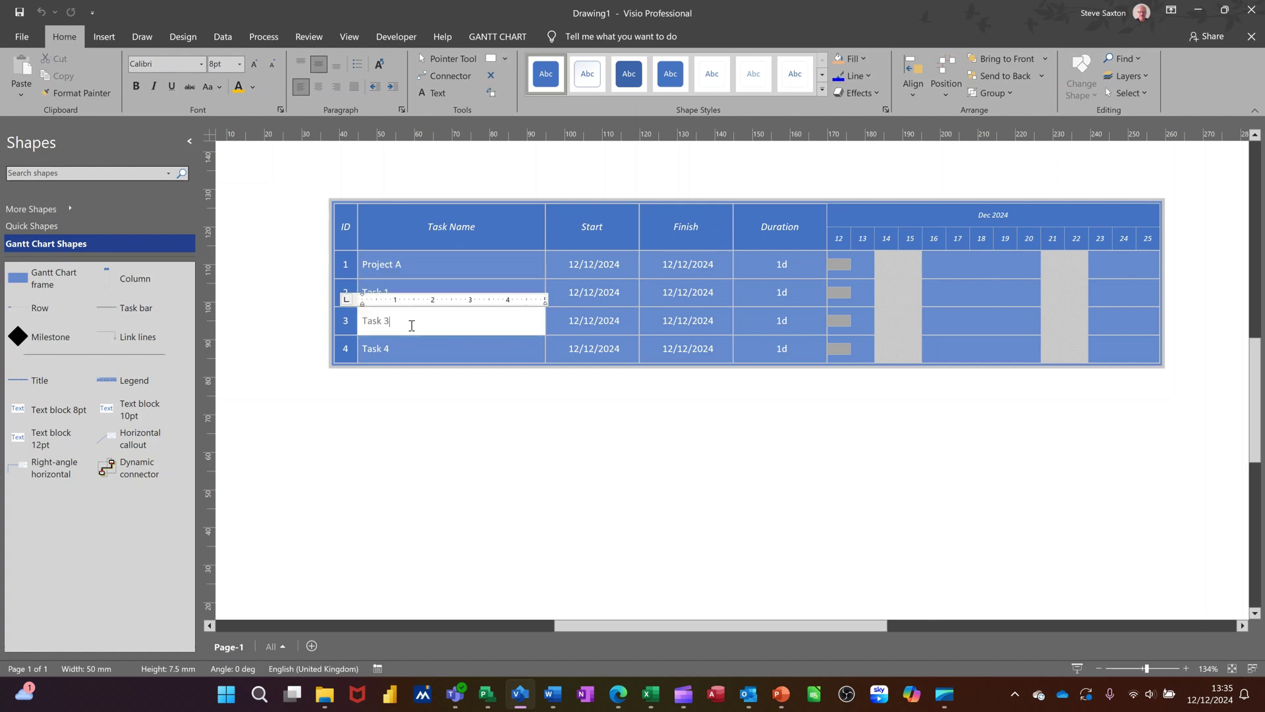
pyautogui.press('BackSpace')
pyautogui.write('2')
pyautogui.doubleClick(404, 349)
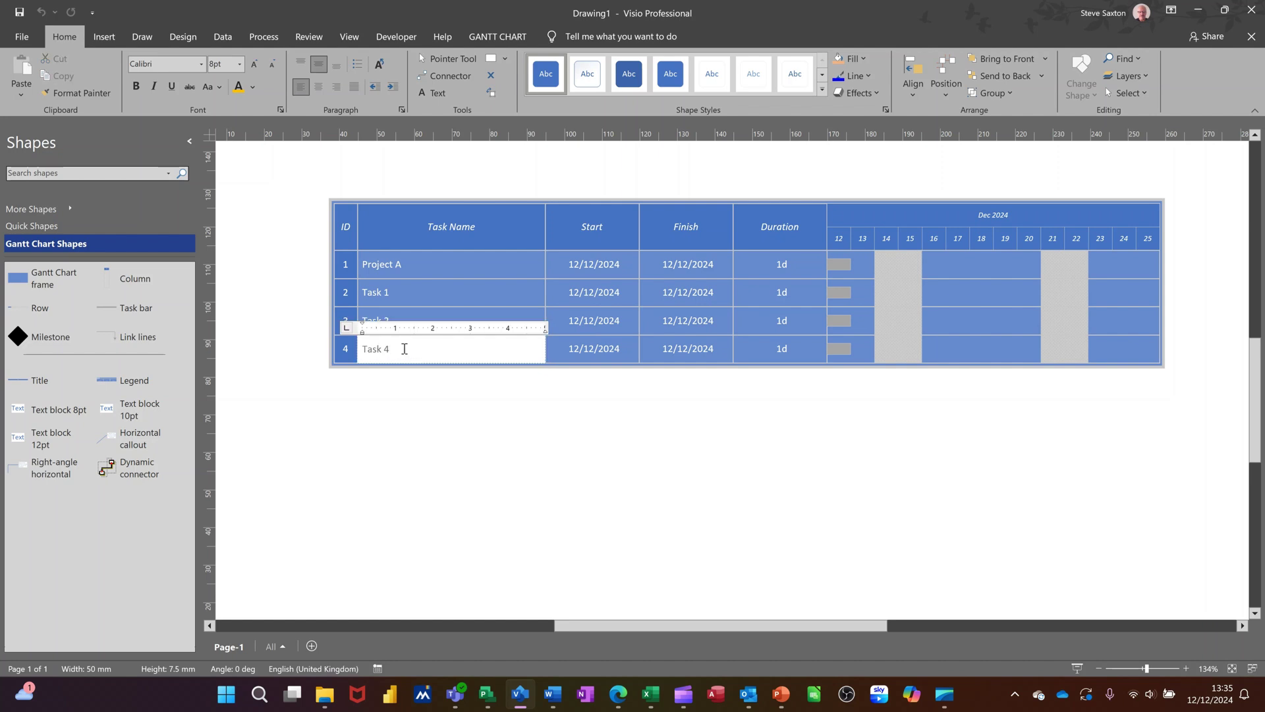
# - Finish naming Task 3, then set Task 2 to 3 days and Task 3 to 4 days
pyautogui.click(511, 283)
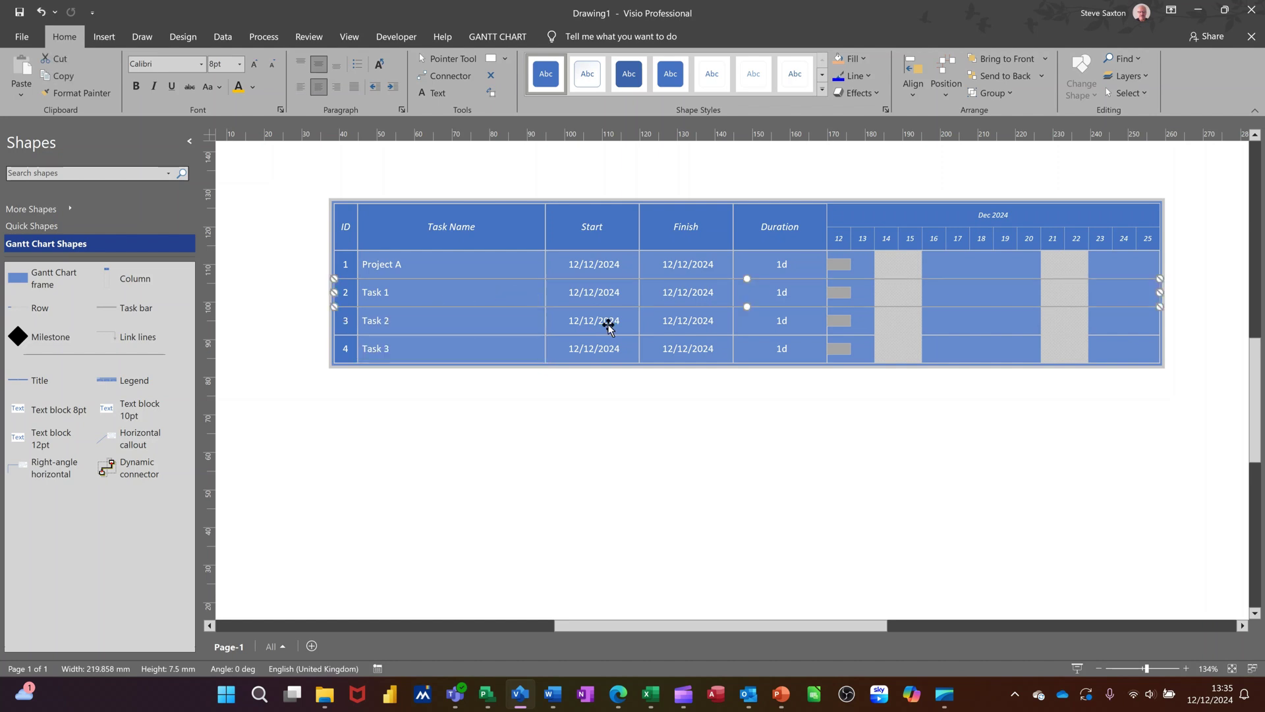
pyautogui.click(783, 290)
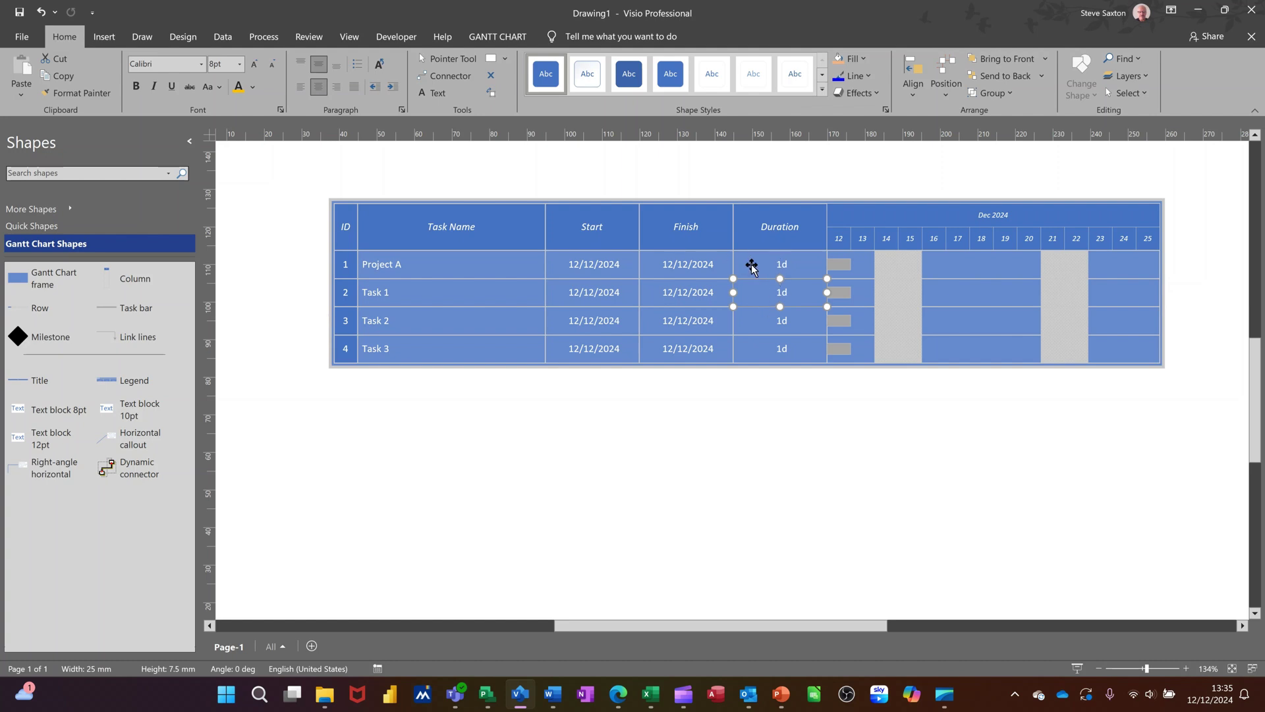
pyautogui.doubleClick(779, 298)
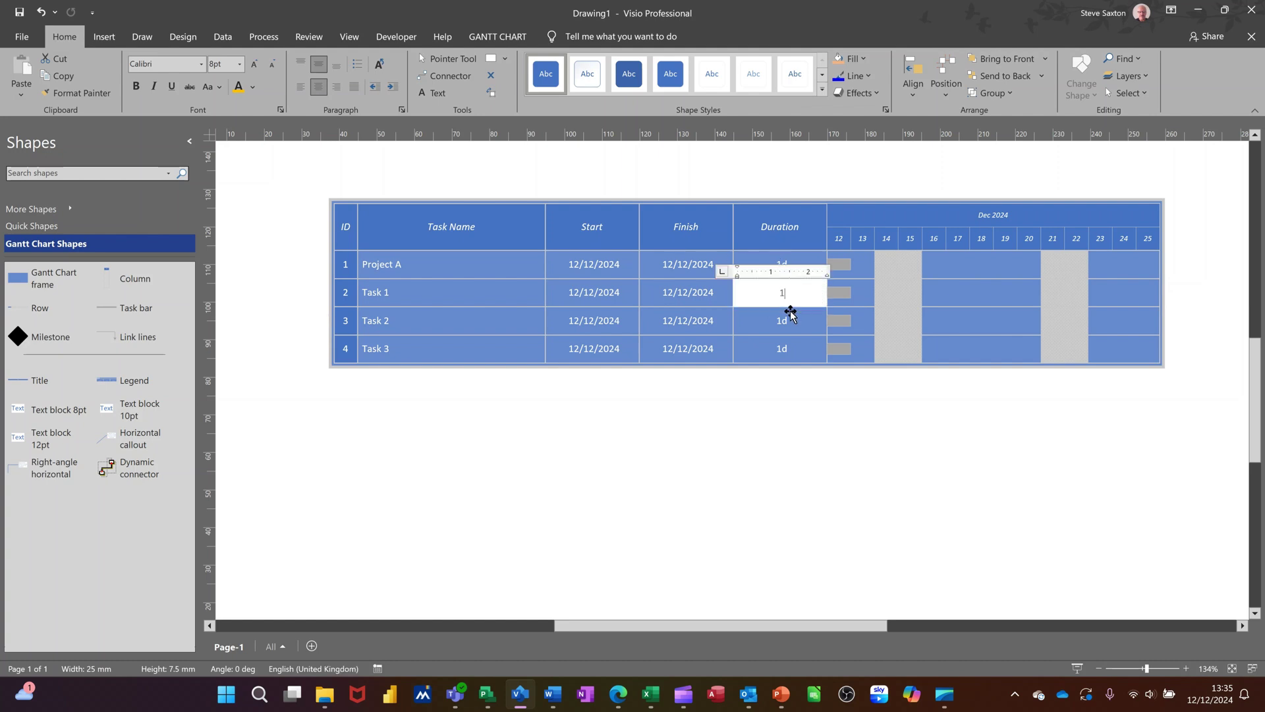
pyautogui.click(784, 320)
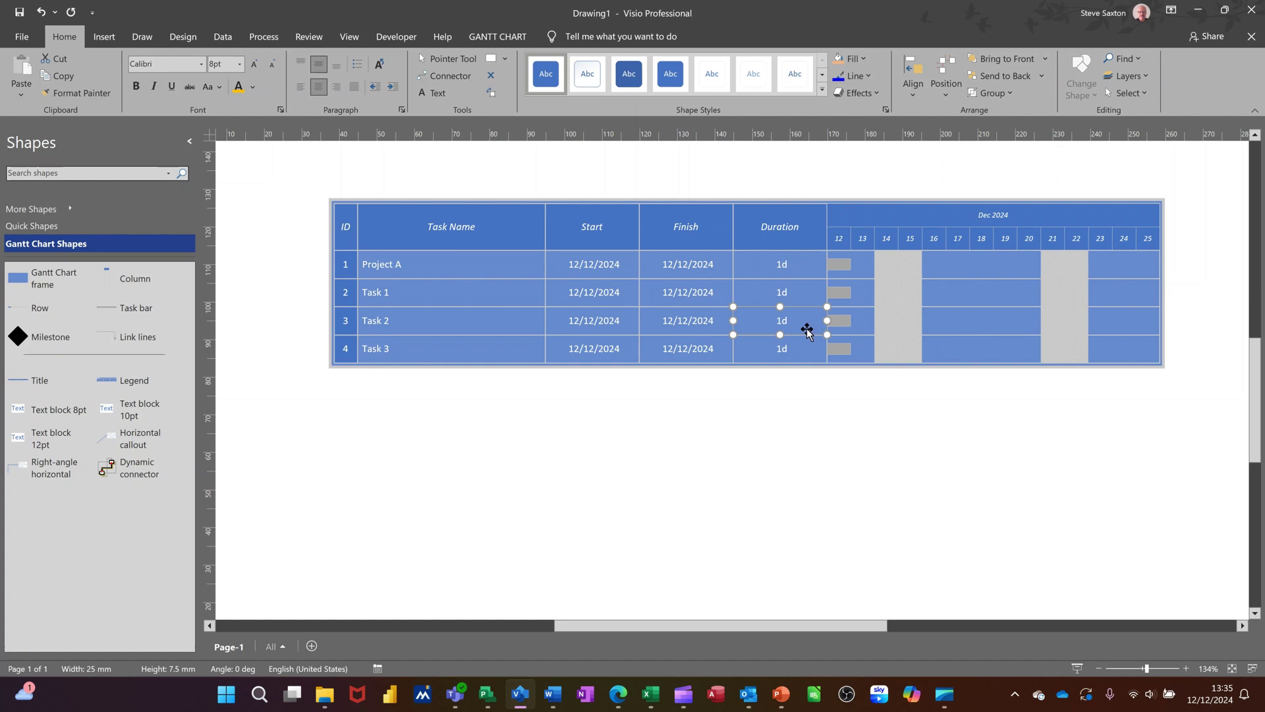
pyautogui.write('3')
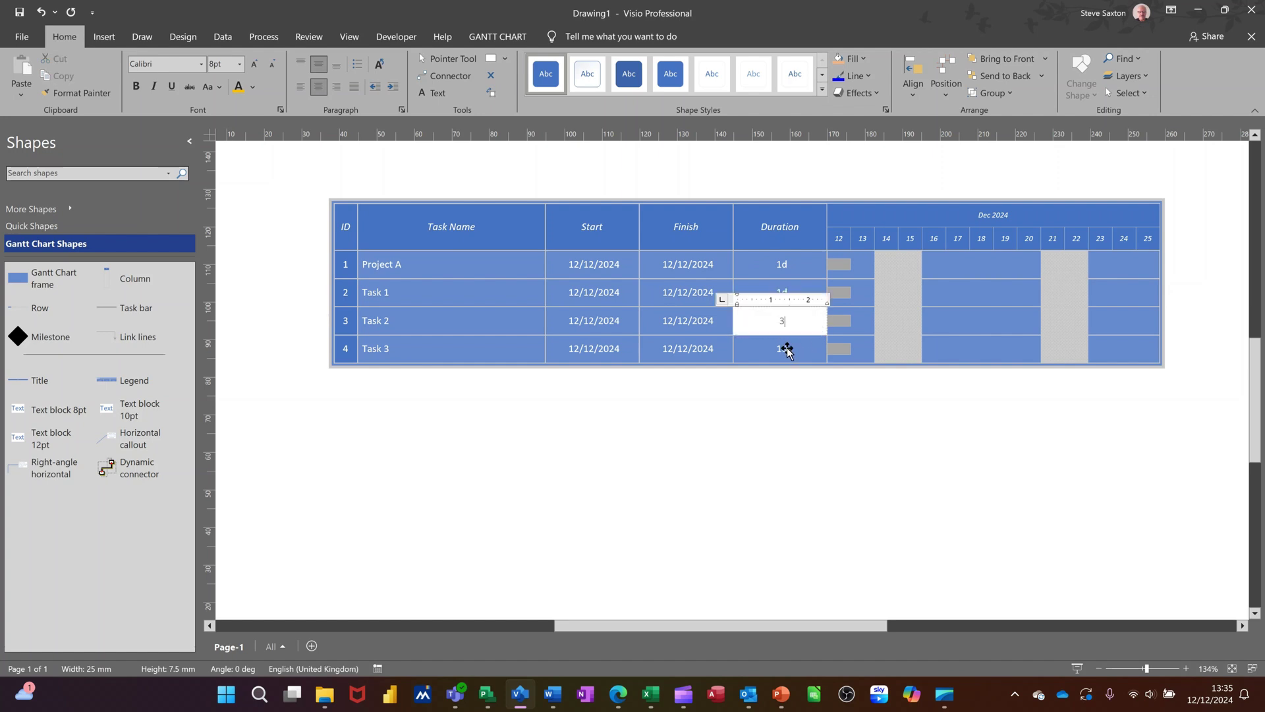
pyautogui.click(788, 349)
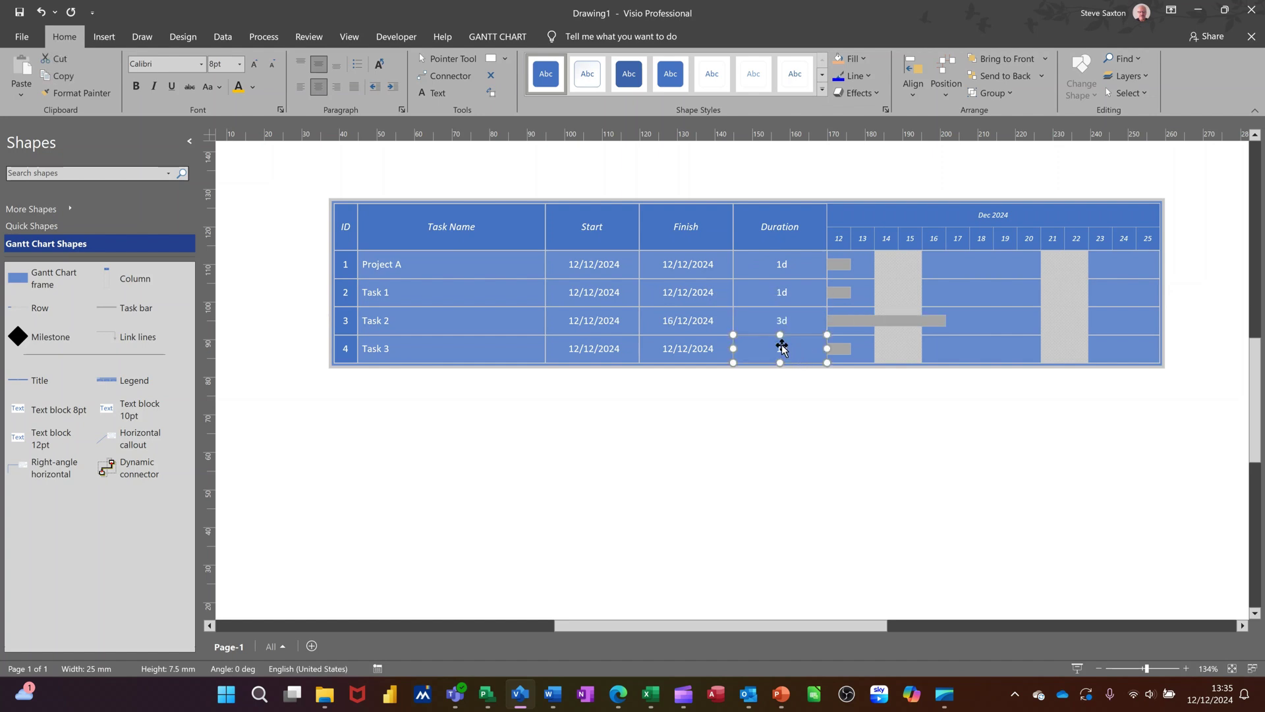
pyautogui.write('4')
pyautogui.click(689, 409)
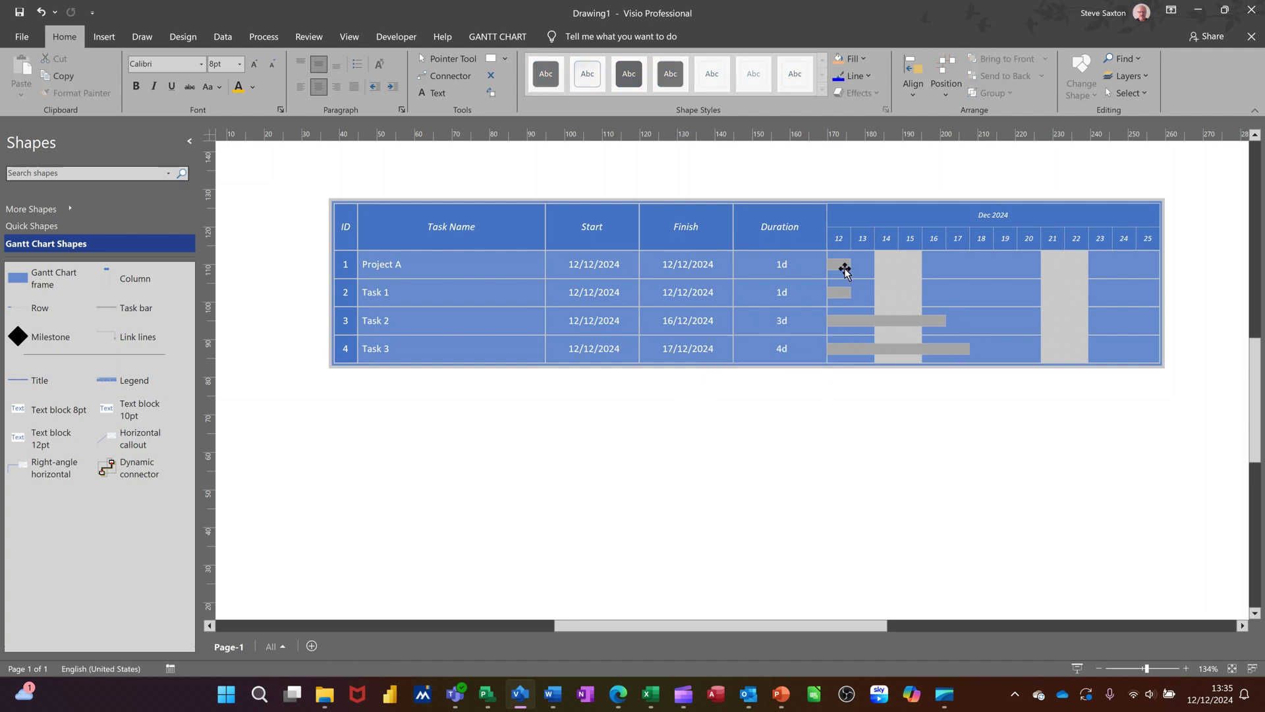
# - Indent the Task 1, Task 2 and Task 3 rows under Project A
pyautogui.click(474, 292)
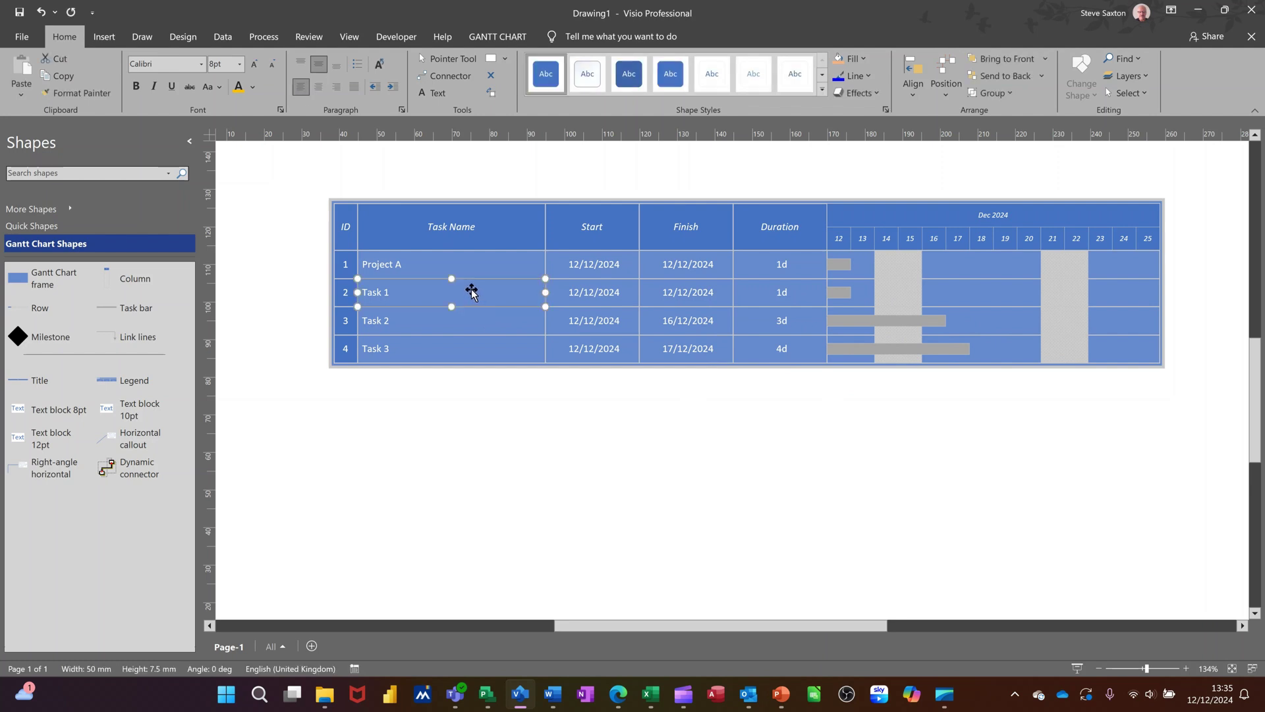
pyautogui.keyDown('shift'); pyautogui.click(477, 321); pyautogui.keyUp('shift')
pyautogui.keyDown('shift'); pyautogui.click(483, 354); pyautogui.keyUp('shift')
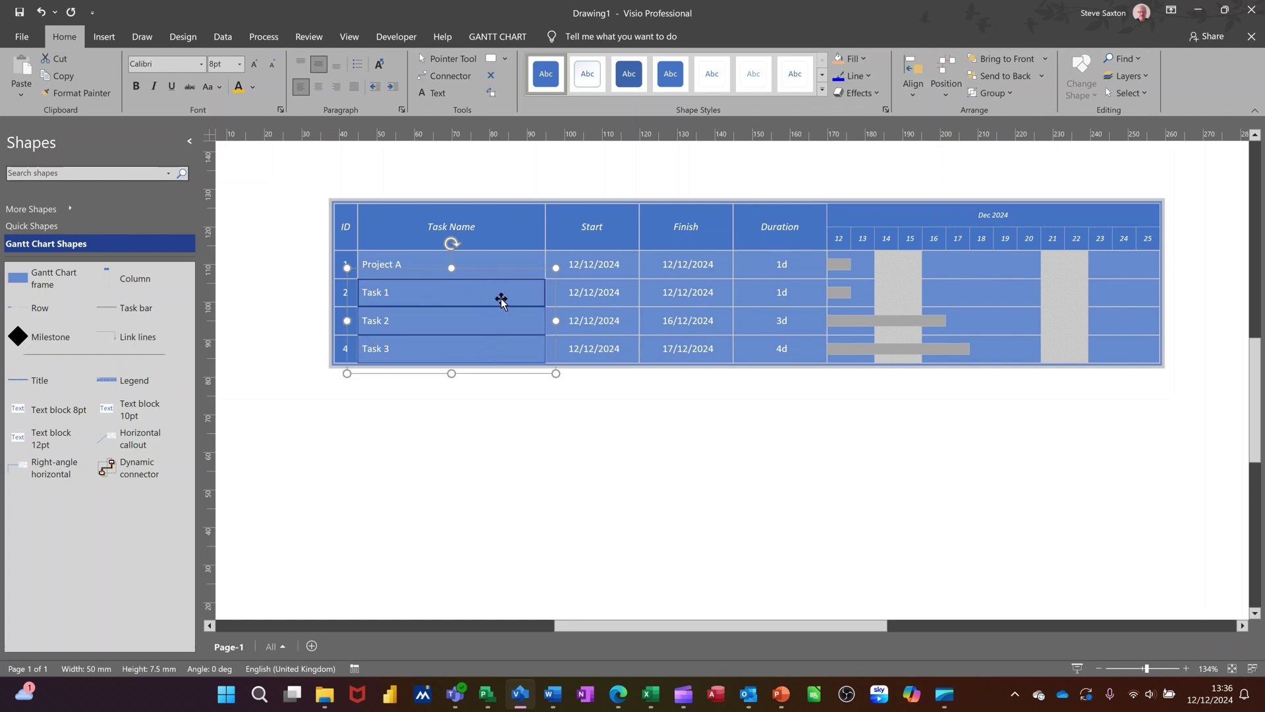
pyautogui.click(392, 87)
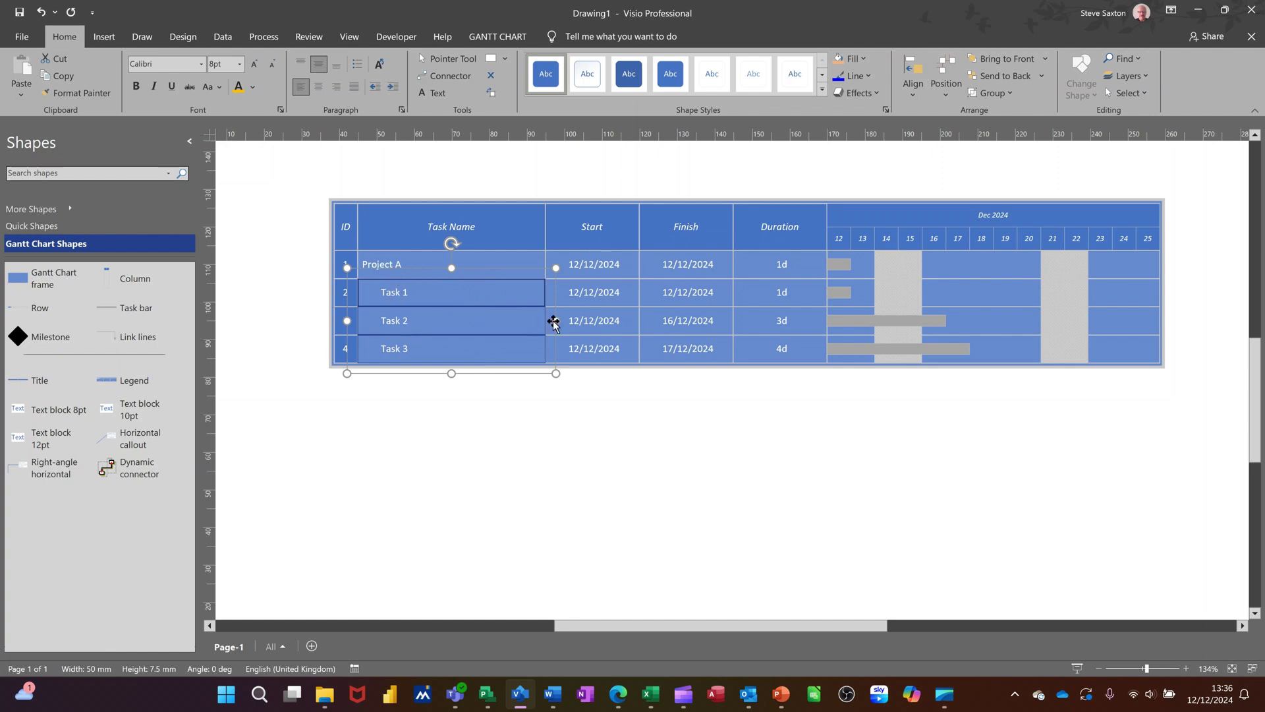
pyautogui.click(500, 401)
# - Link Task 1, Task 2 and Task 3 so each starts after the previous finishes
pyautogui.click(470, 296)
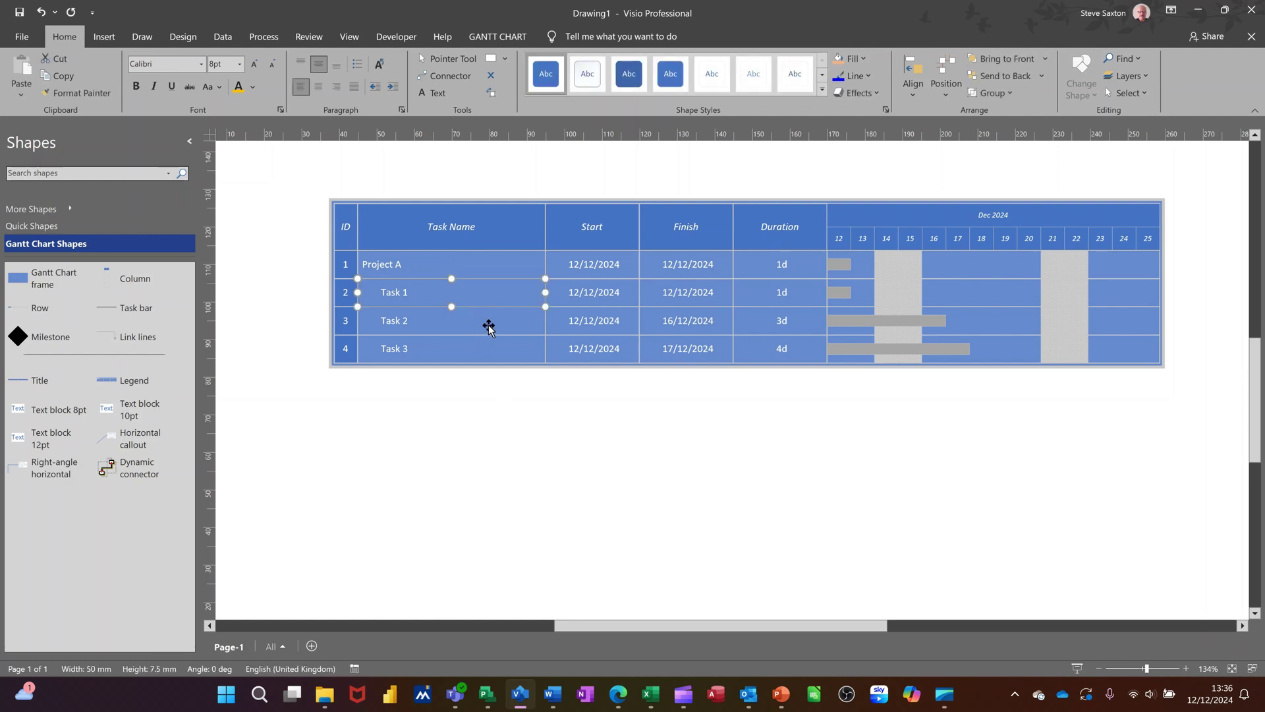
pyautogui.keyDown('shift'); pyautogui.click(477, 322); pyautogui.keyUp('shift')
pyautogui.keyDown('shift'); pyautogui.click(495, 354); pyautogui.keyUp('shift')
pyautogui.click(492, 37)
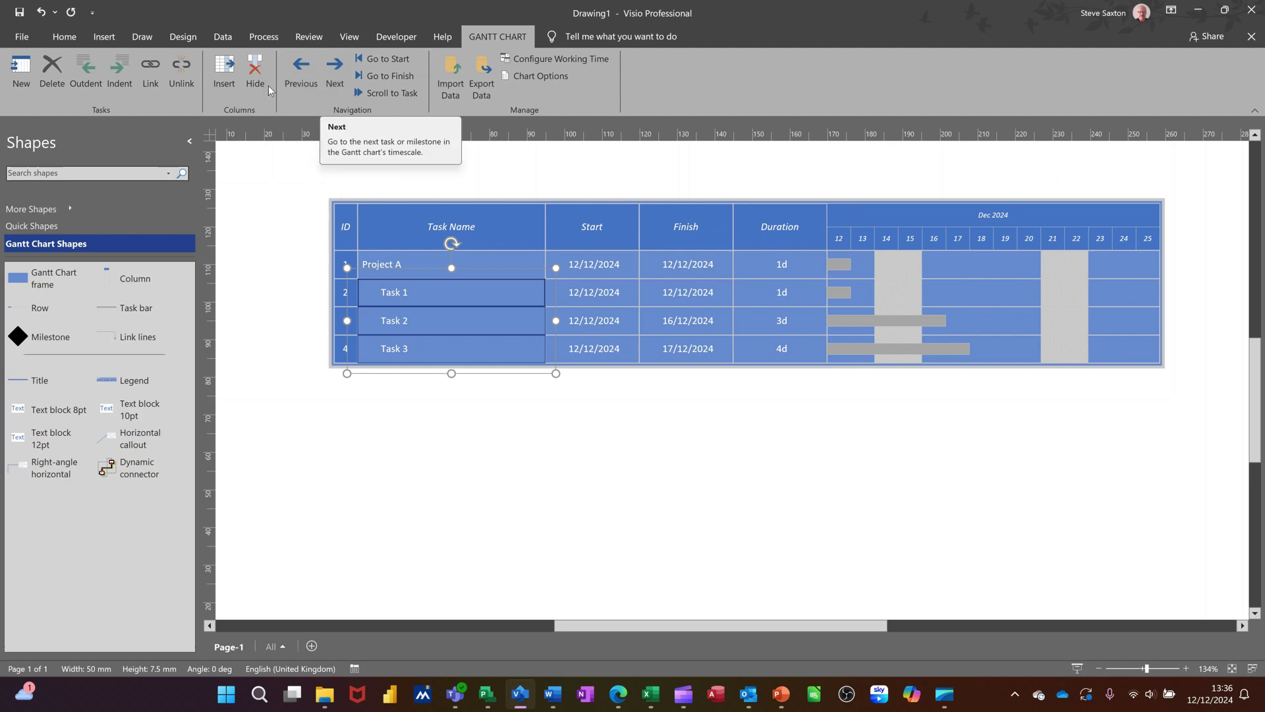
pyautogui.click(152, 69)
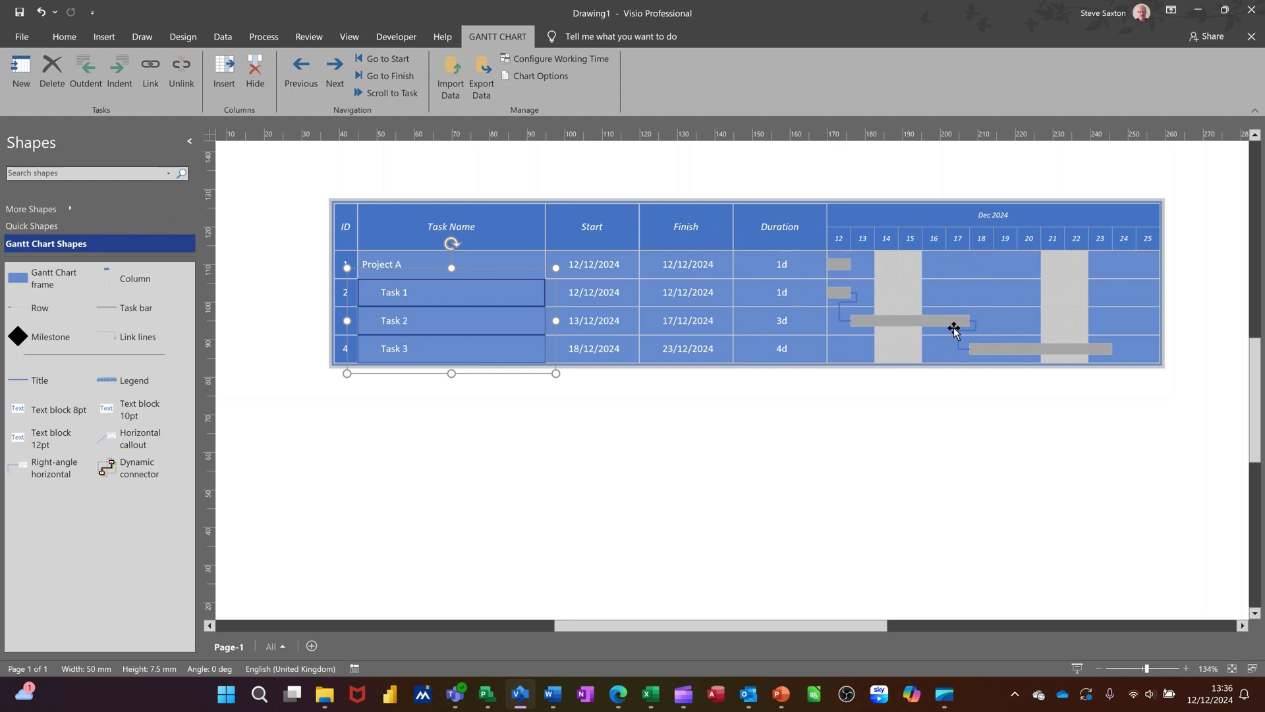
# - Change Task 1's duration to 3 days, pushing Task 2 and Task 3 later
pyautogui.click(775, 293)
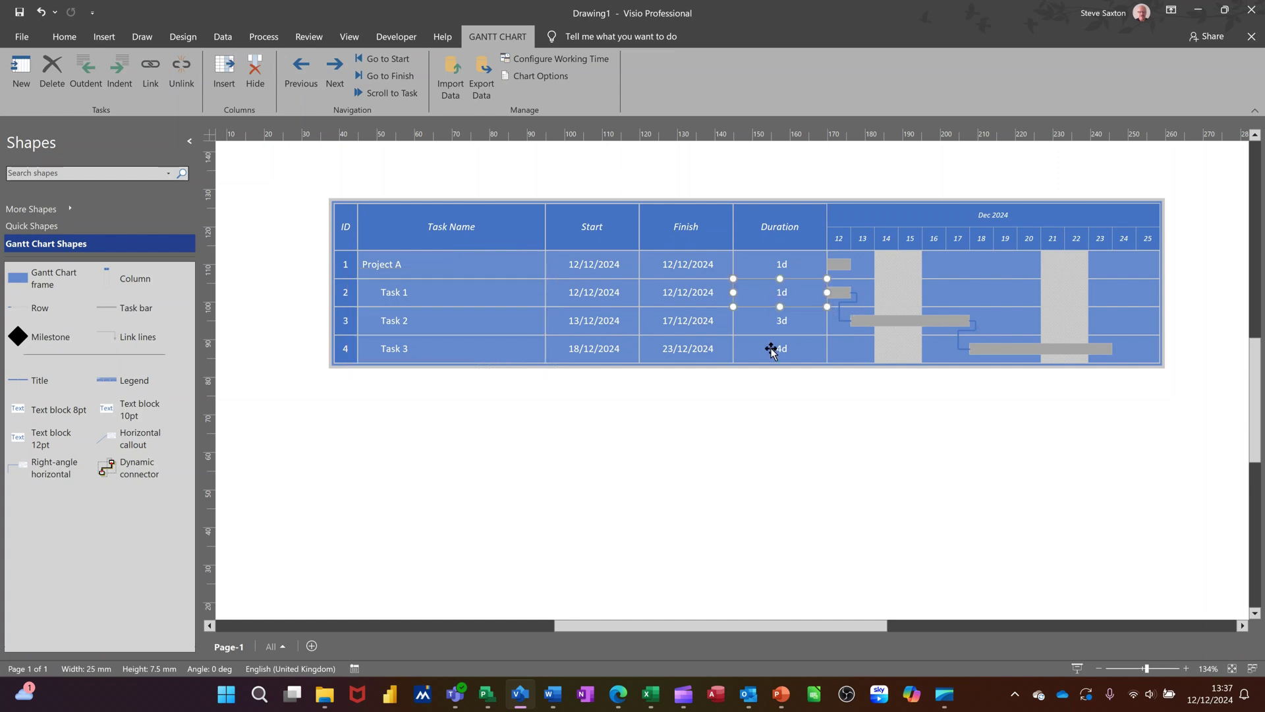
pyautogui.write('3')
pyautogui.click(809, 323)
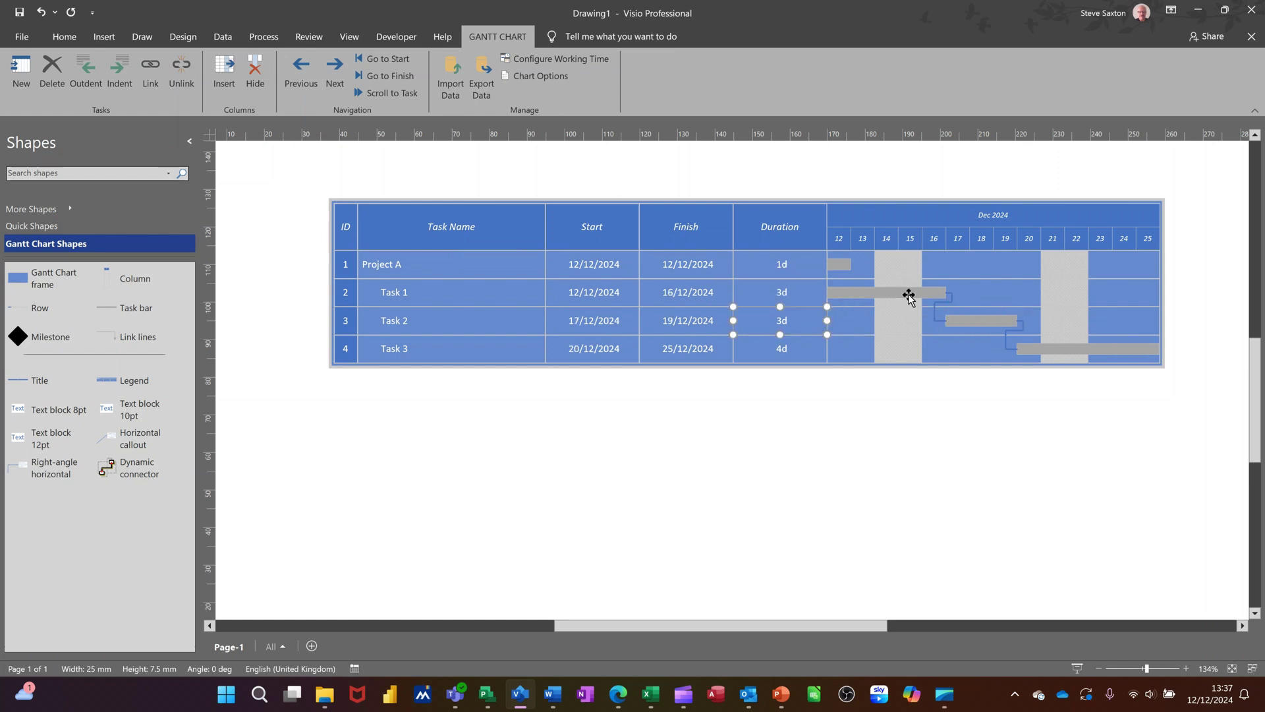
pyautogui.click(850, 295)
# - Enter 45 as Task 1's Percent Complete in its Shape Data
pyautogui.rightClick(850, 296)
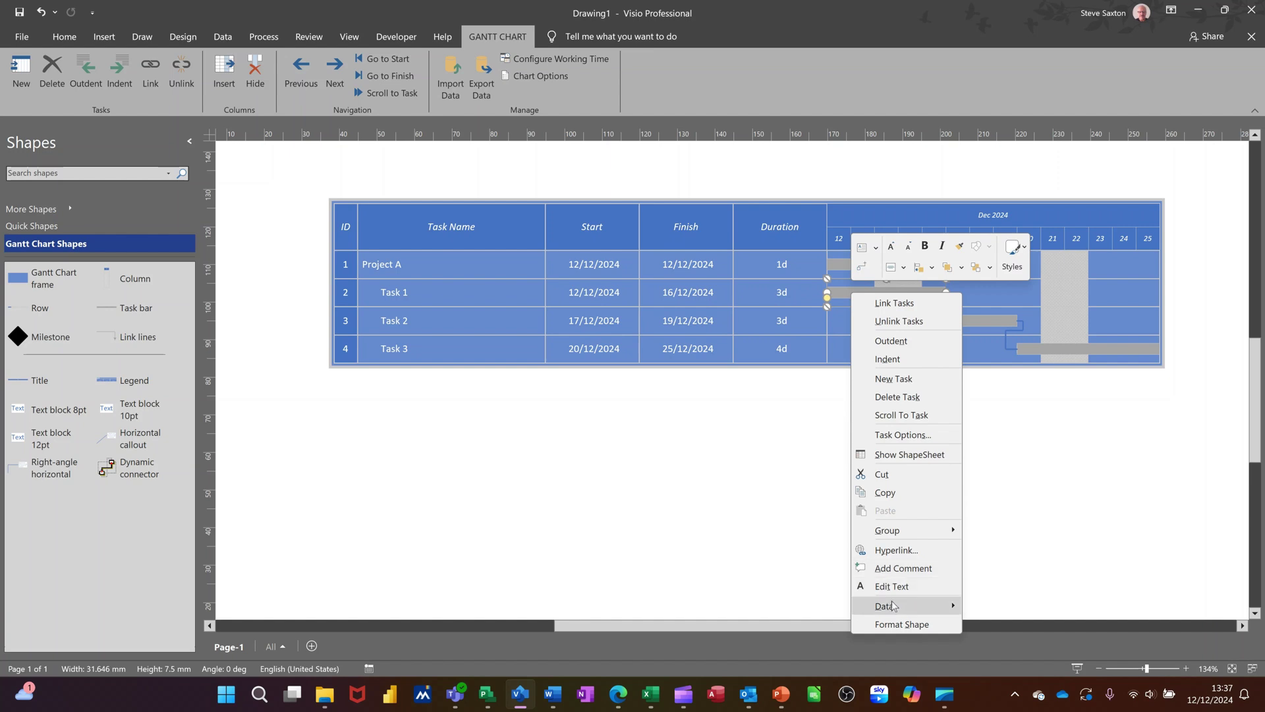
pyautogui.moveTo(894, 609)
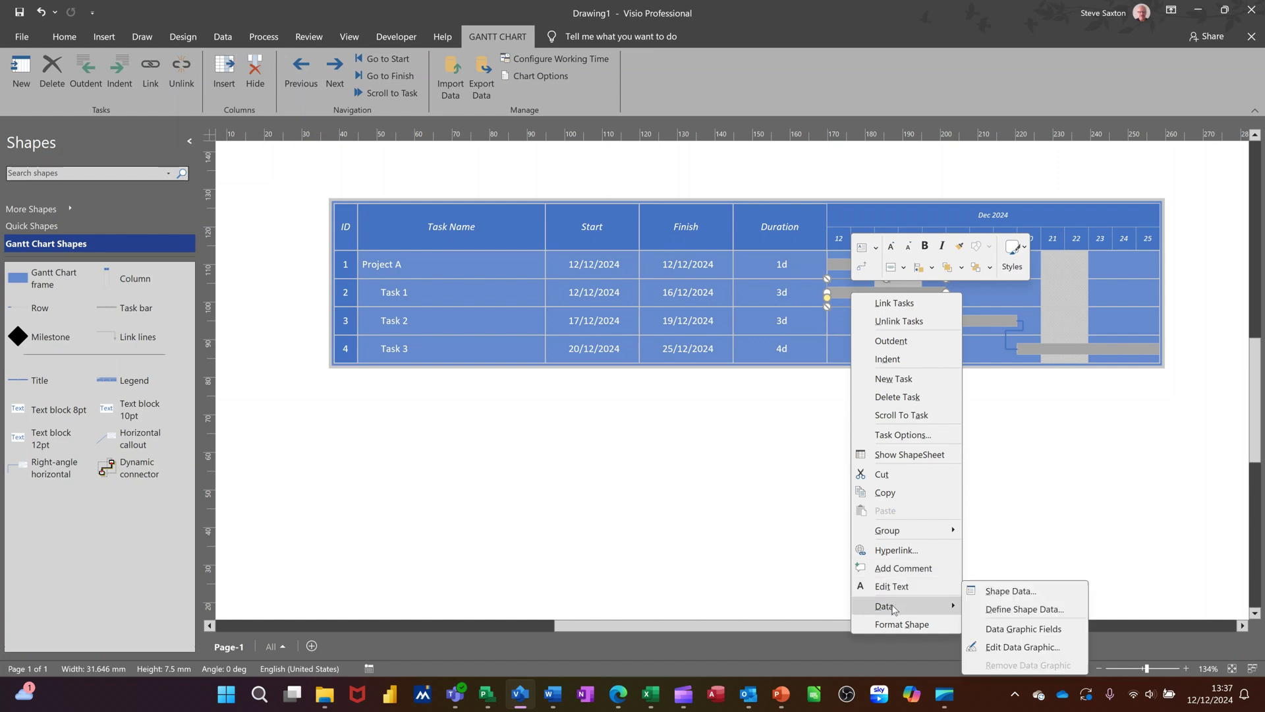
pyautogui.click(1011, 591)
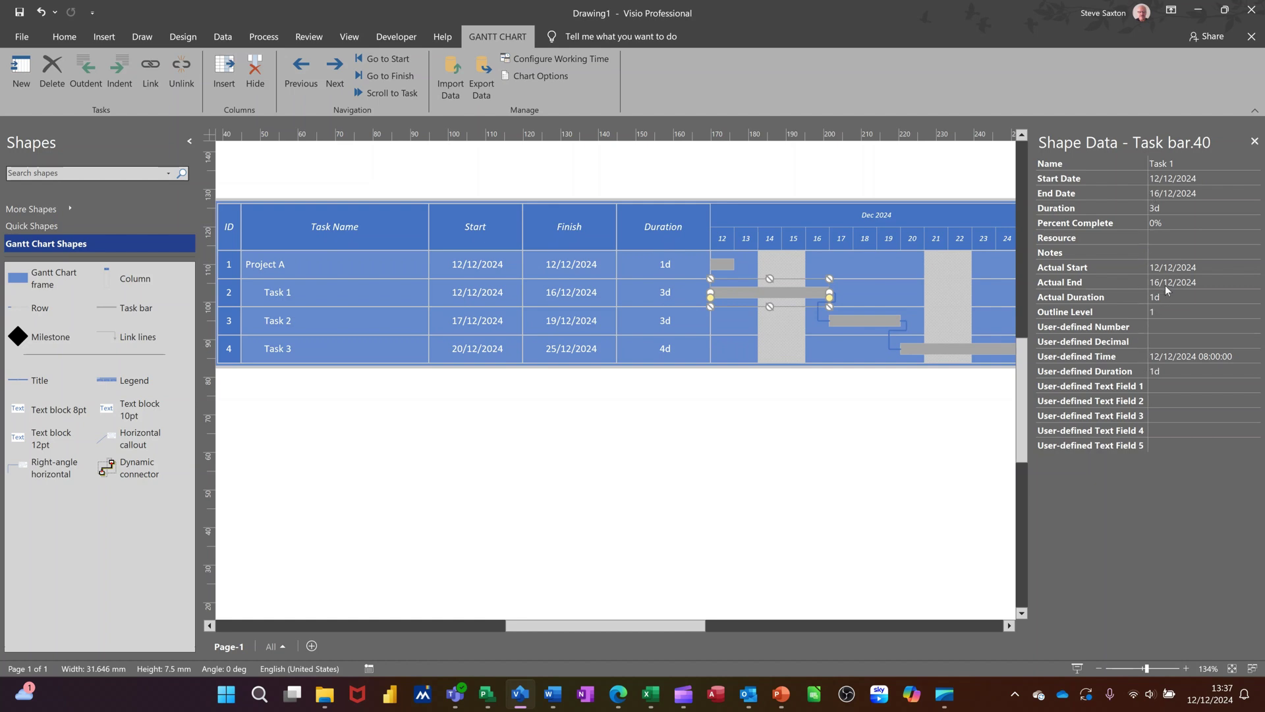
pyautogui.click(1173, 222)
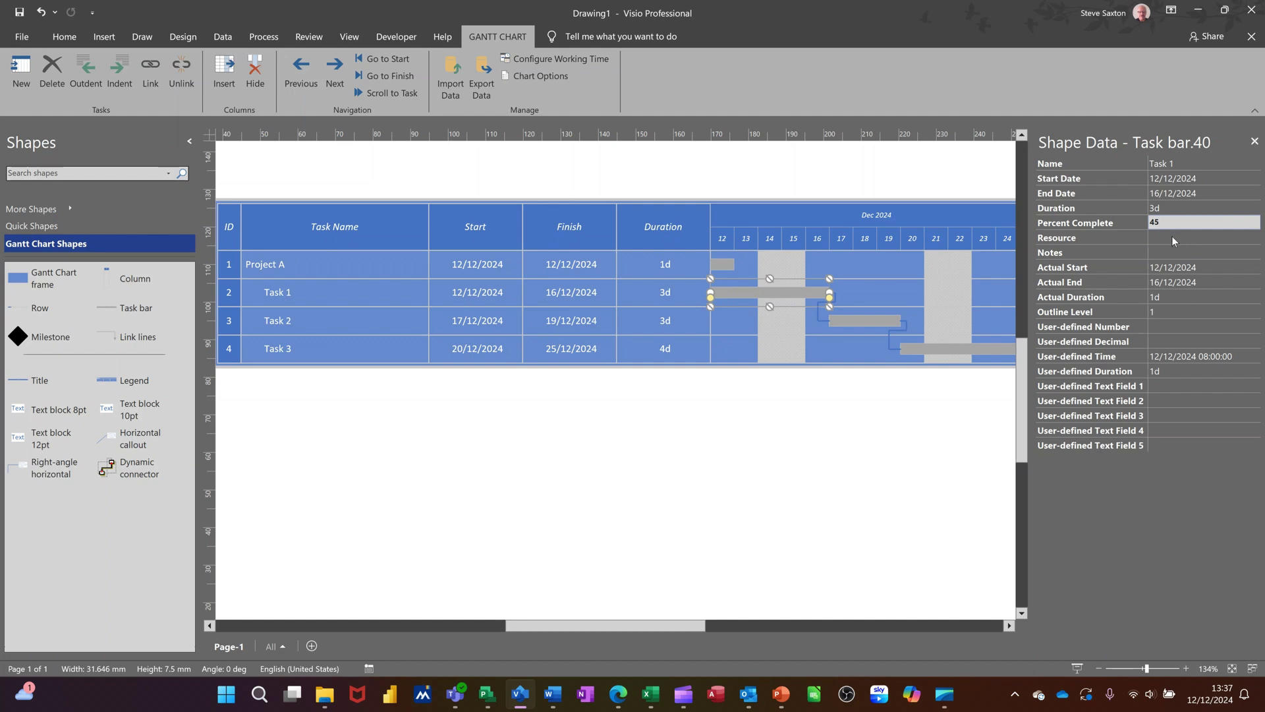
pyautogui.click(1172, 238)
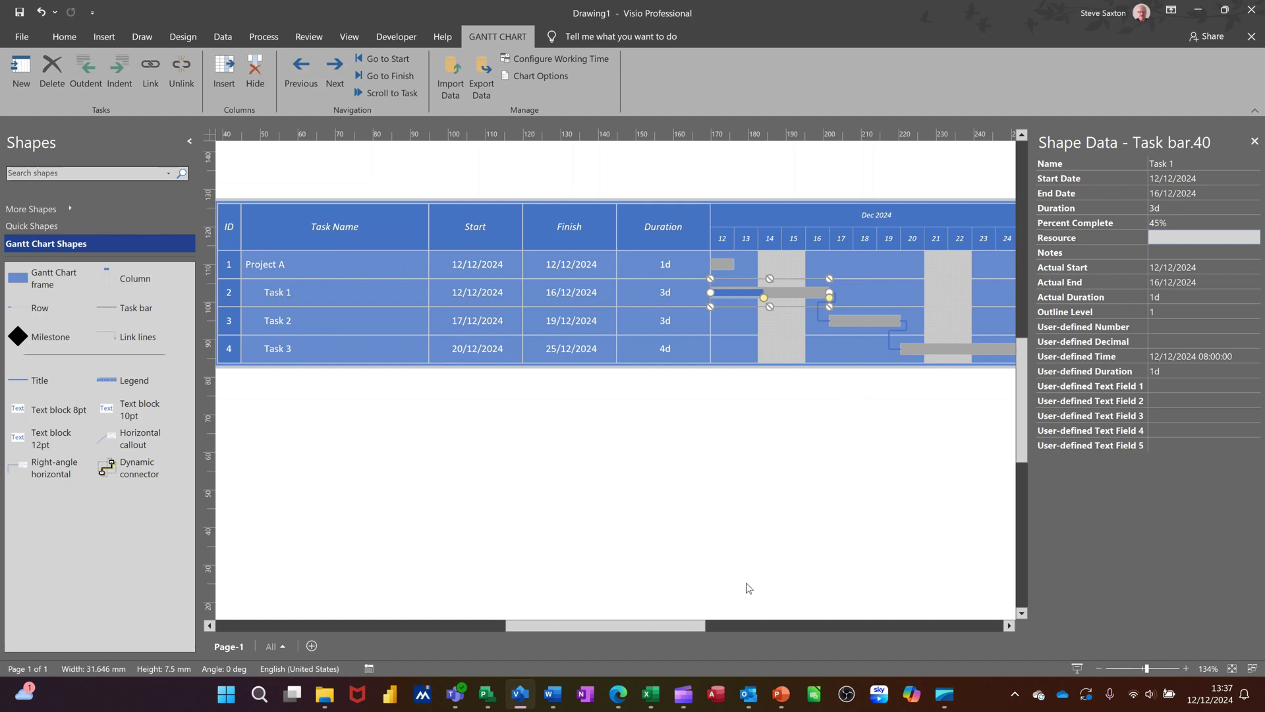
# - In Microsoft Project, mark Task 1 as 50% complete so its bar shows a progress line
pyautogui.click(488, 694)
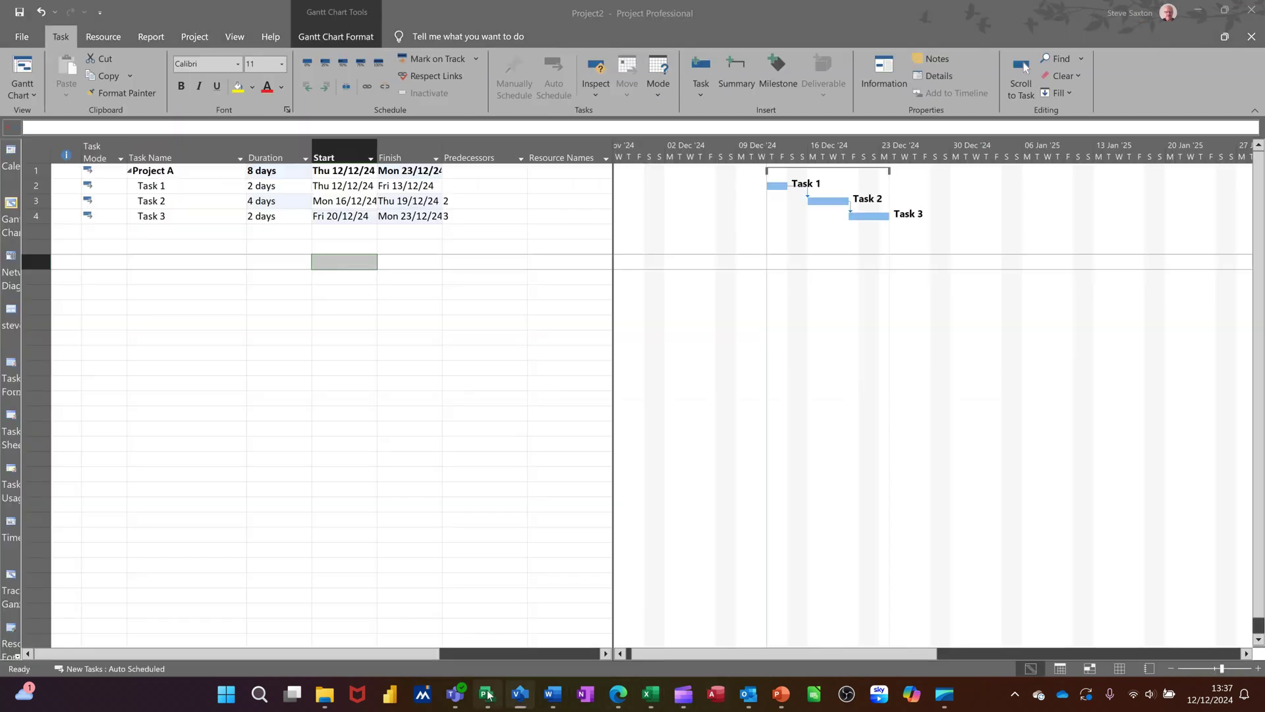
pyautogui.click(184, 189)
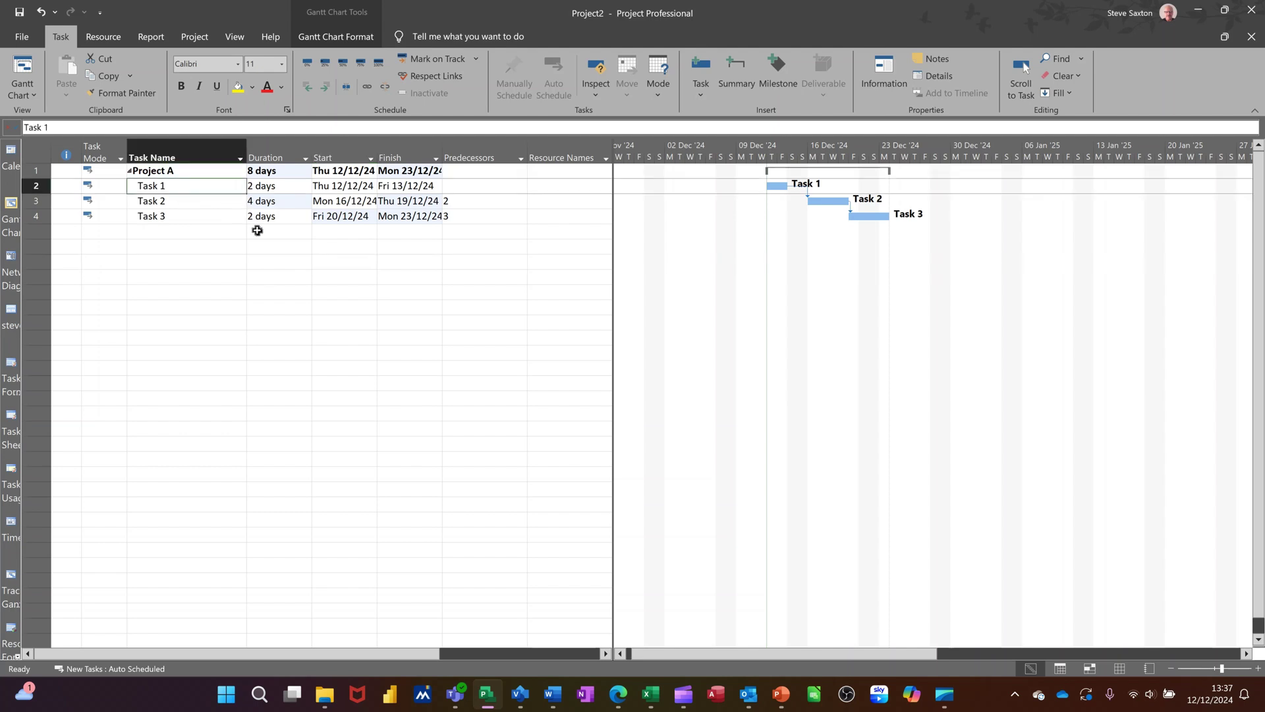
pyautogui.click(338, 61)
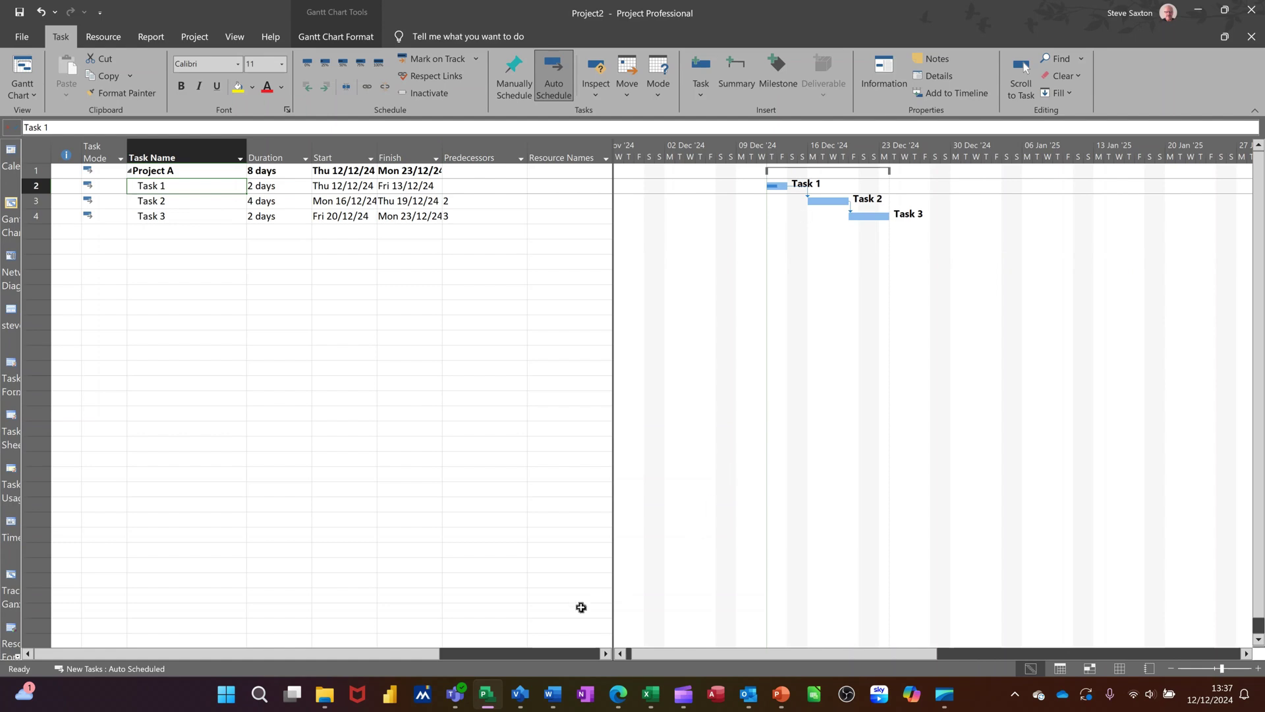
# - In Visio, select the connector linking Task 1 to Task 2
pyautogui.click(519, 696)
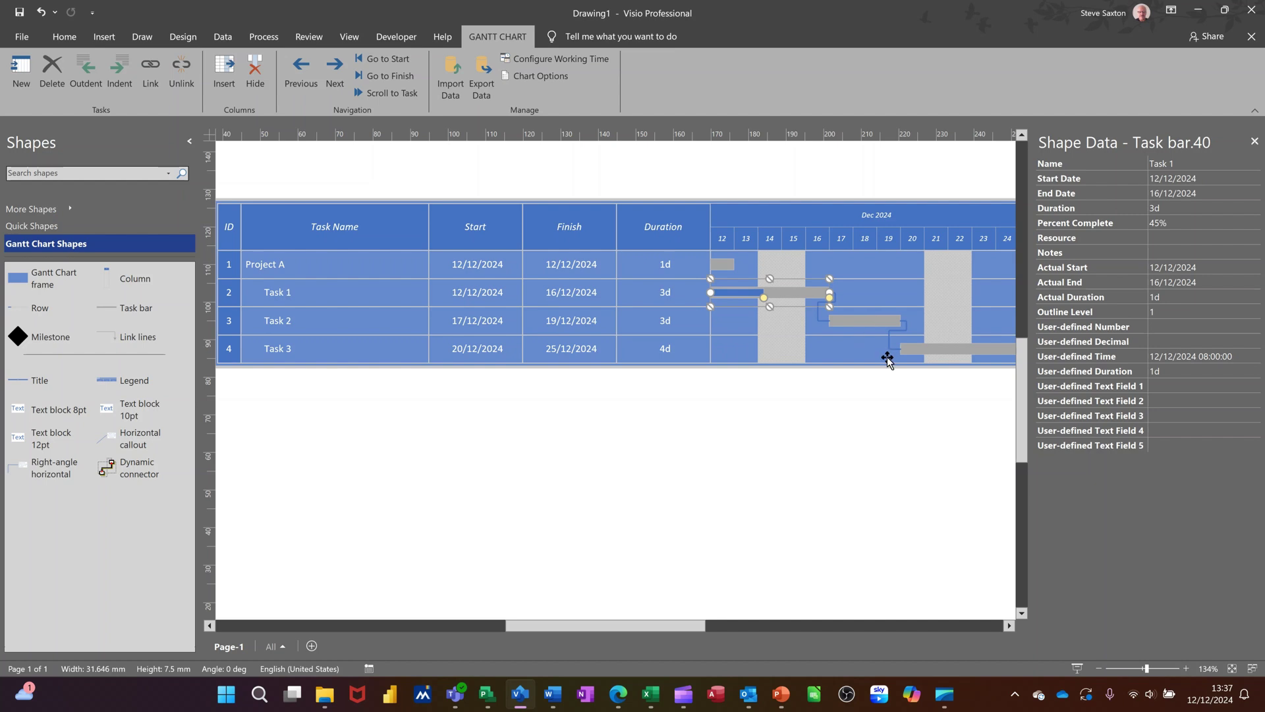
pyautogui.click(733, 402)
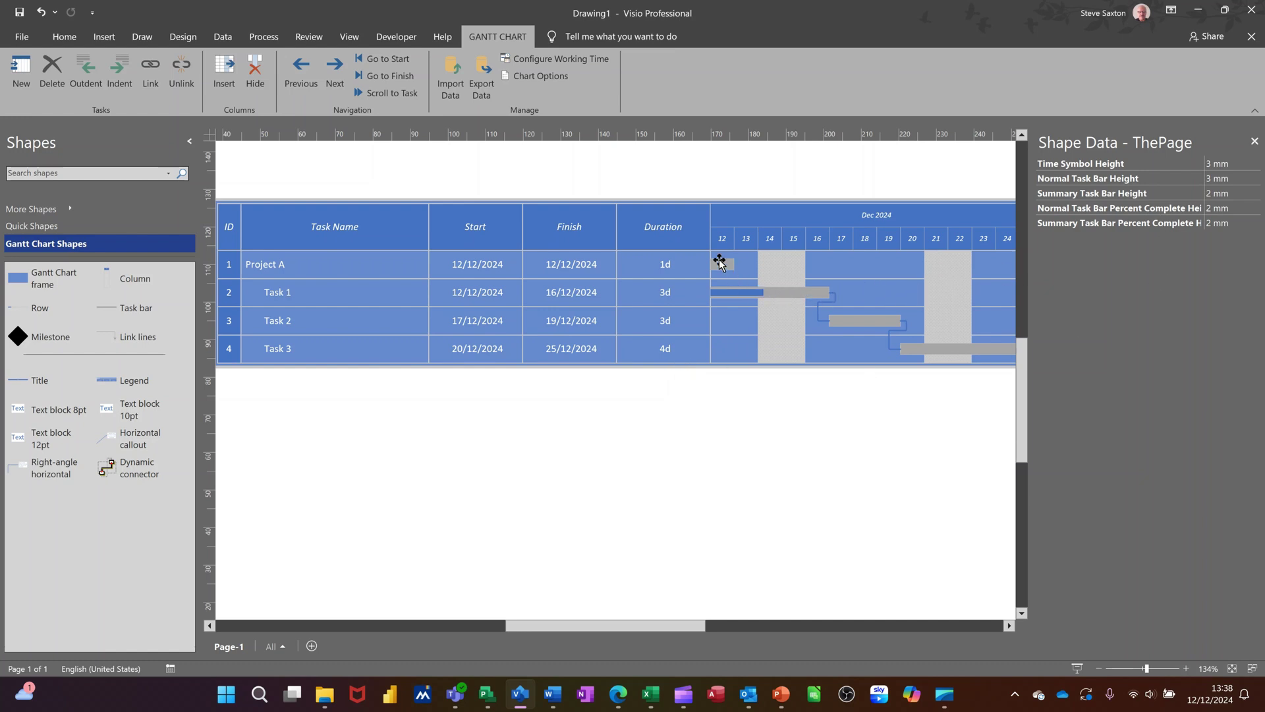
pyautogui.click(818, 311)
pyautogui.click(819, 293)
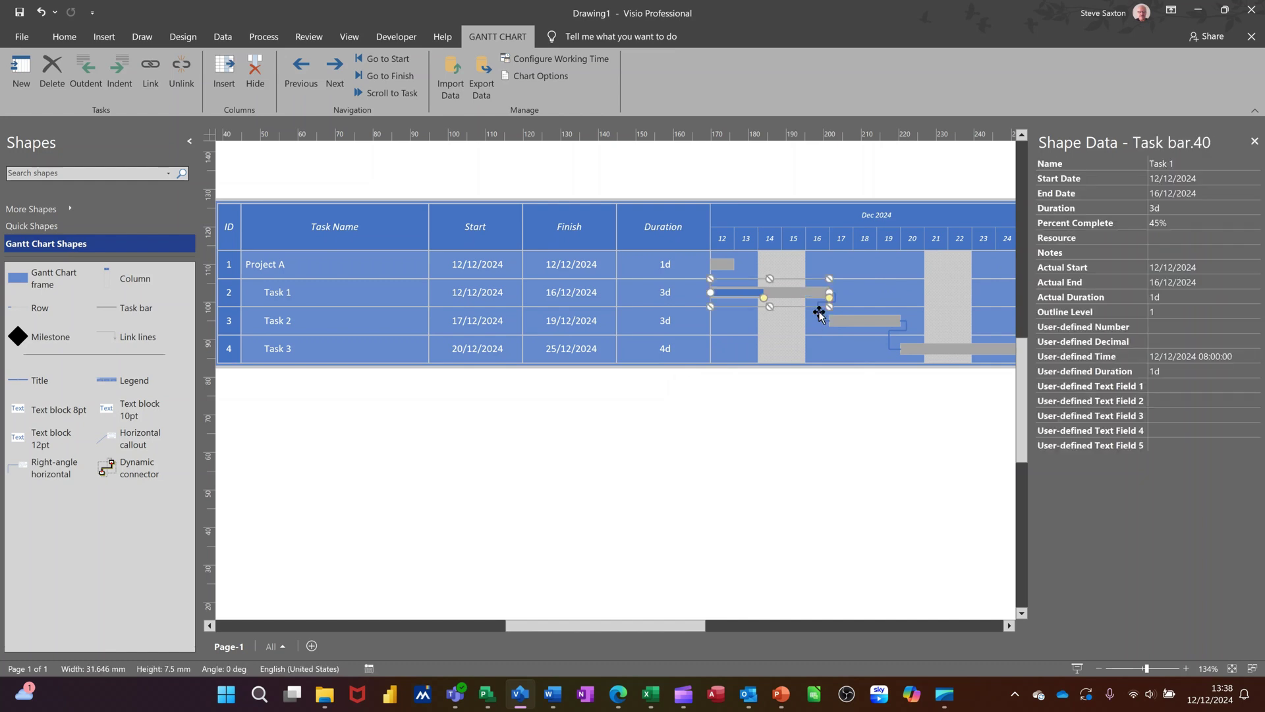
pyautogui.click(819, 325)
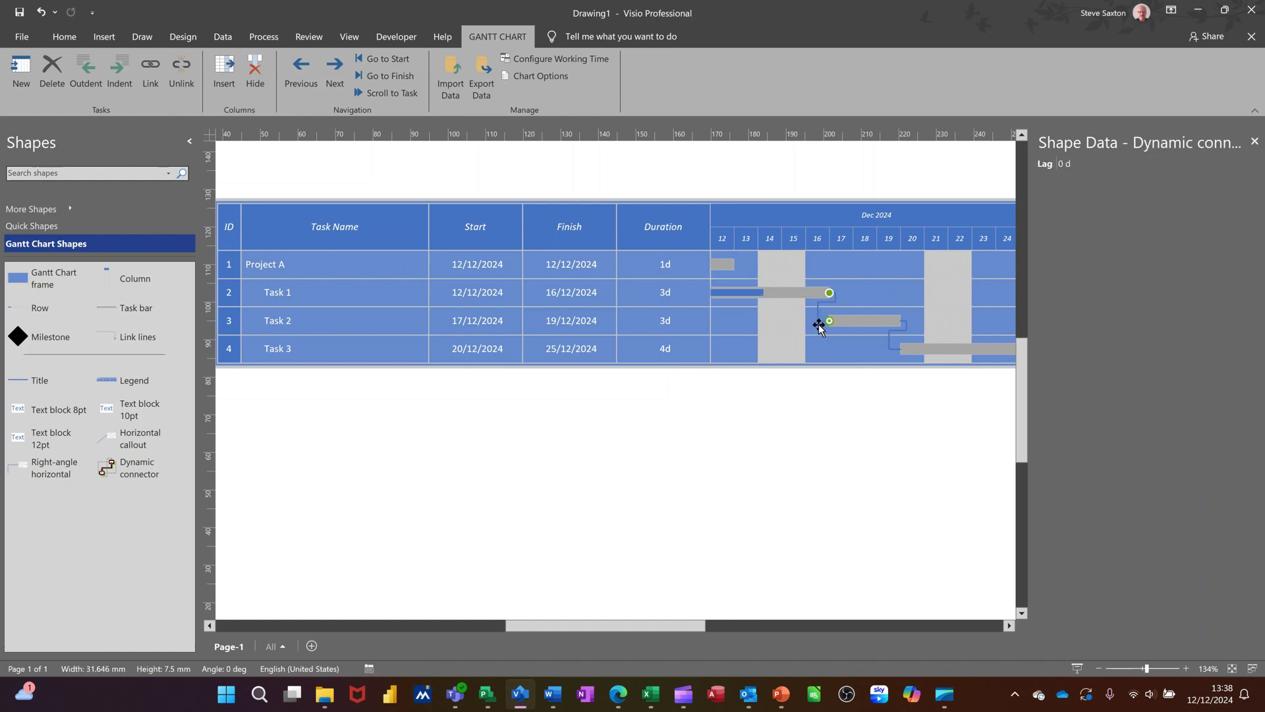
# - Set the link's lag to -1d, then change it to 2d
pyautogui.click(1076, 165)
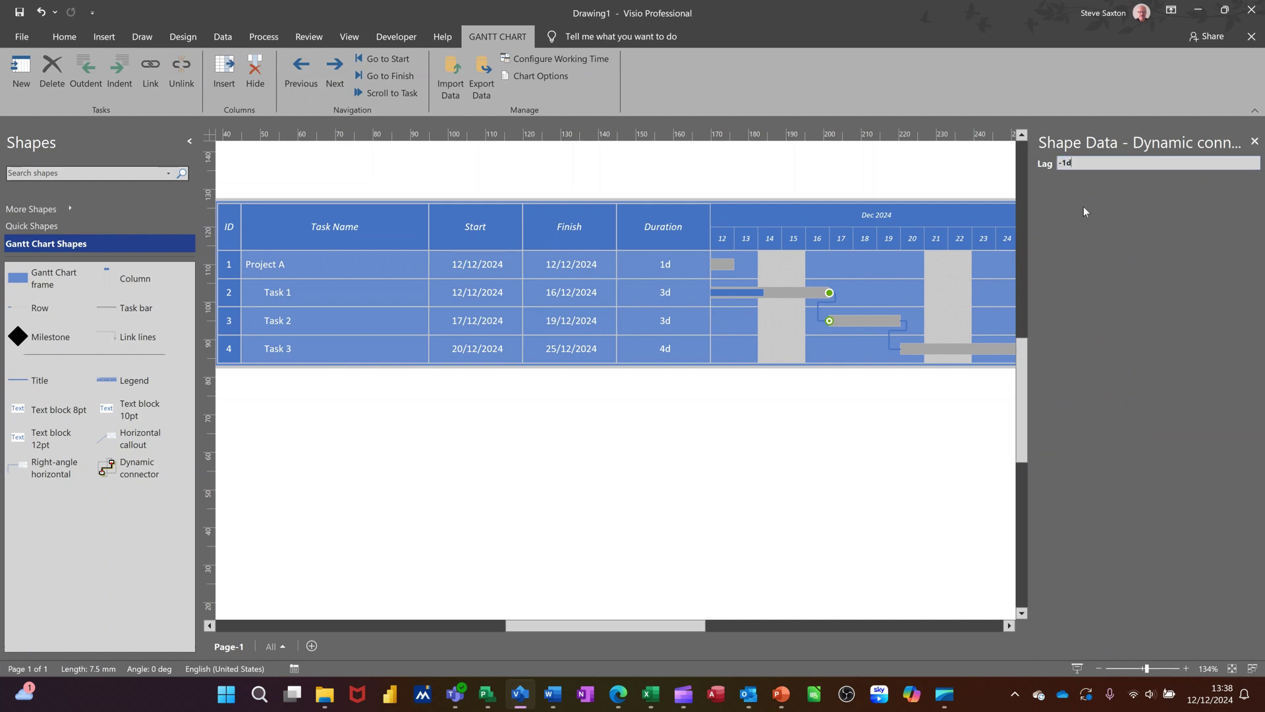
pyautogui.press('Return')
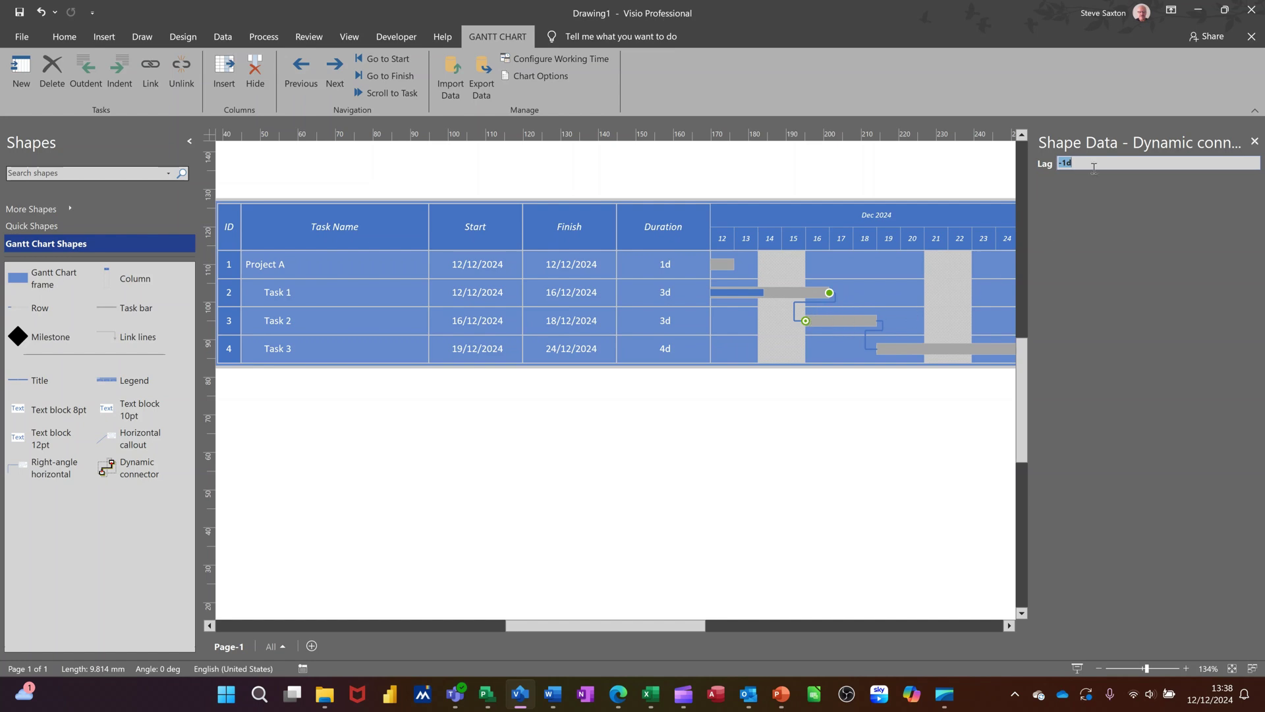
pyautogui.write('2d')
pyautogui.press('Return')
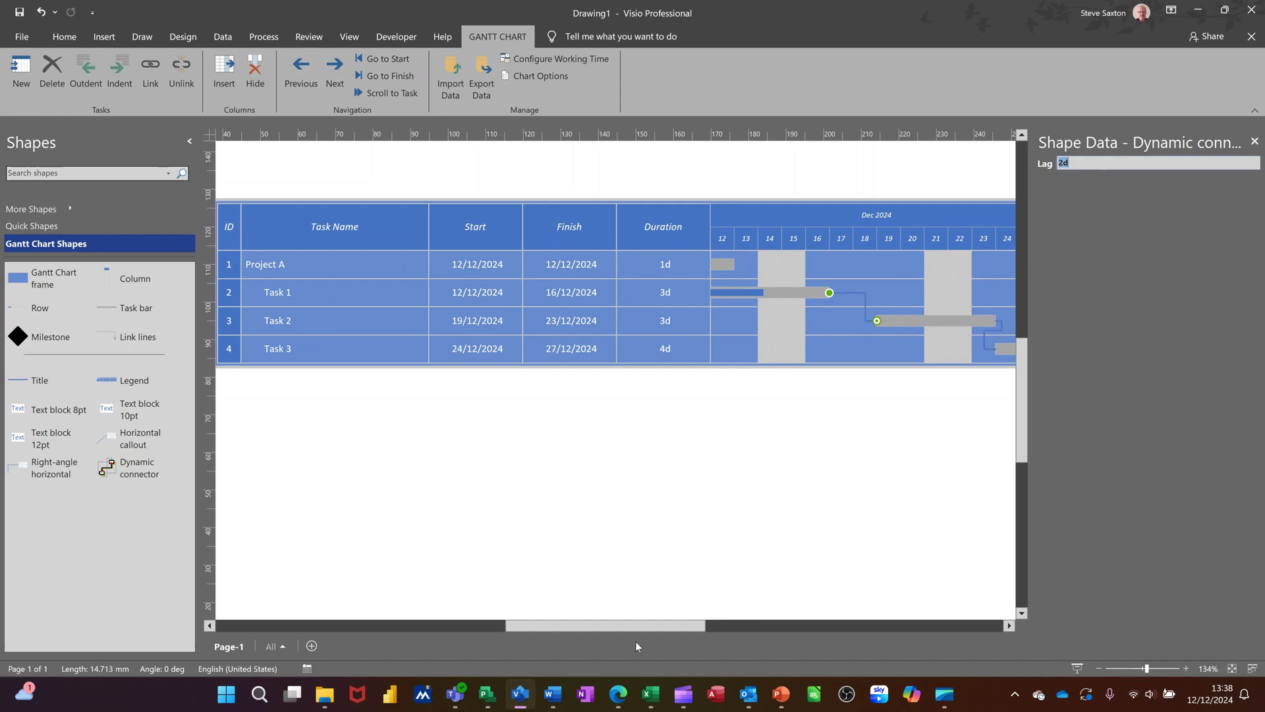
pyautogui.click(487, 694)
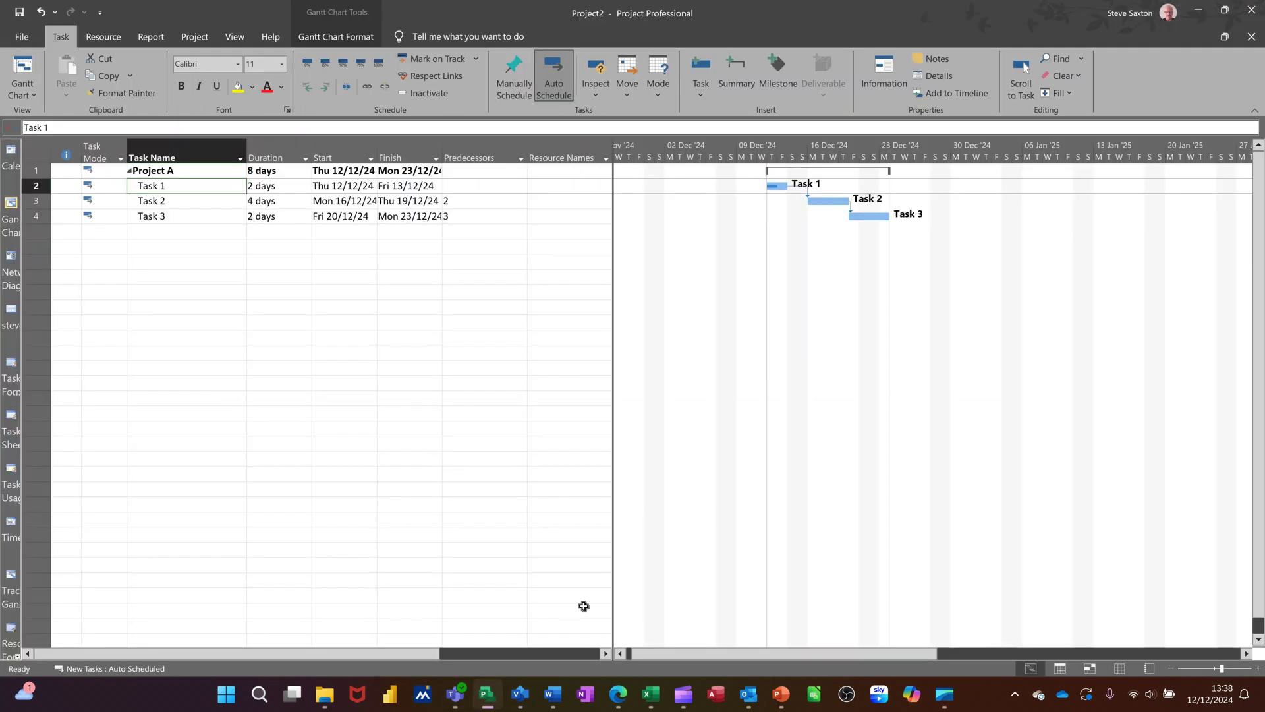
# - Set a -1d lag on Task 2's link to Task 1 in the task details
pyautogui.click(469, 202)
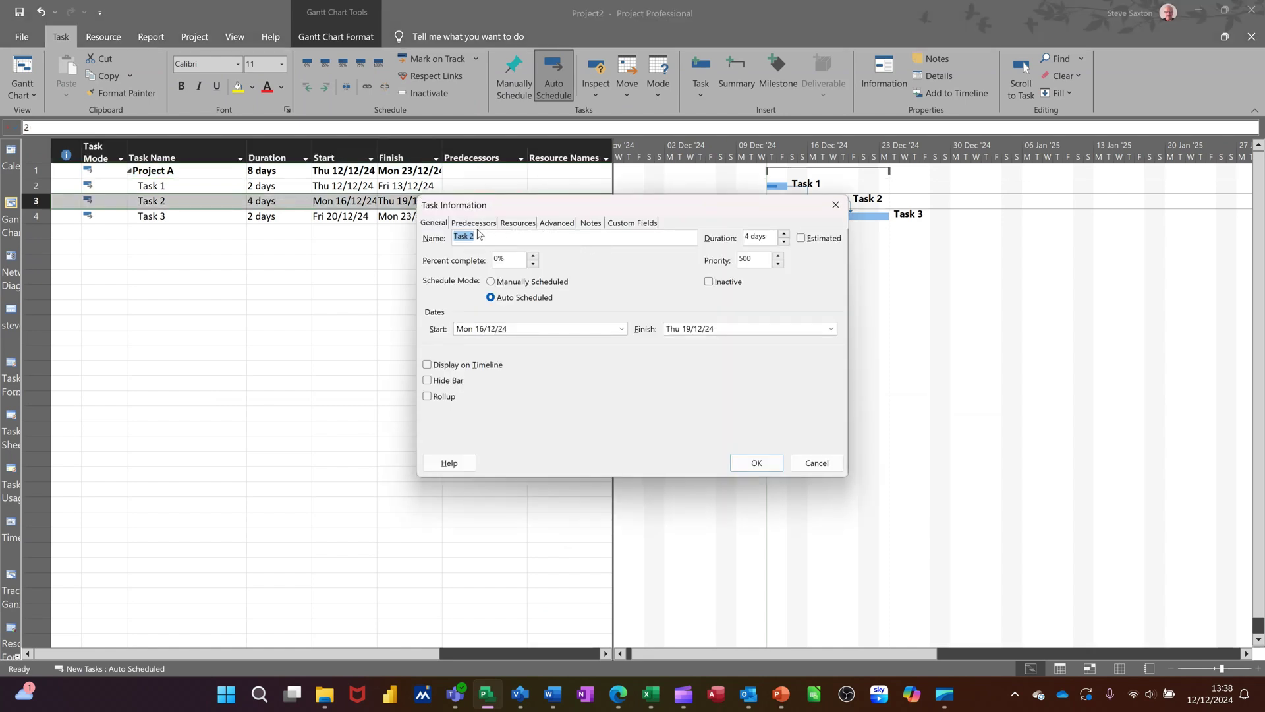
pyautogui.click(474, 223)
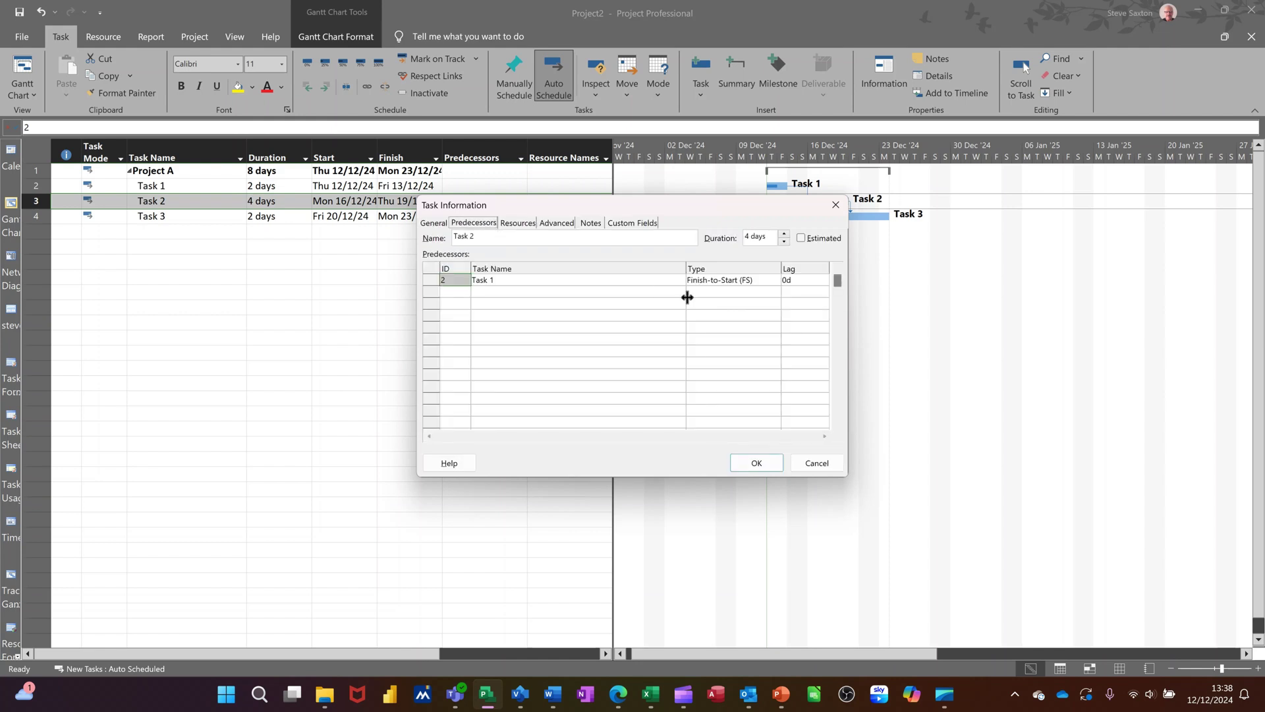
pyautogui.click(806, 282)
pyautogui.write('-1')
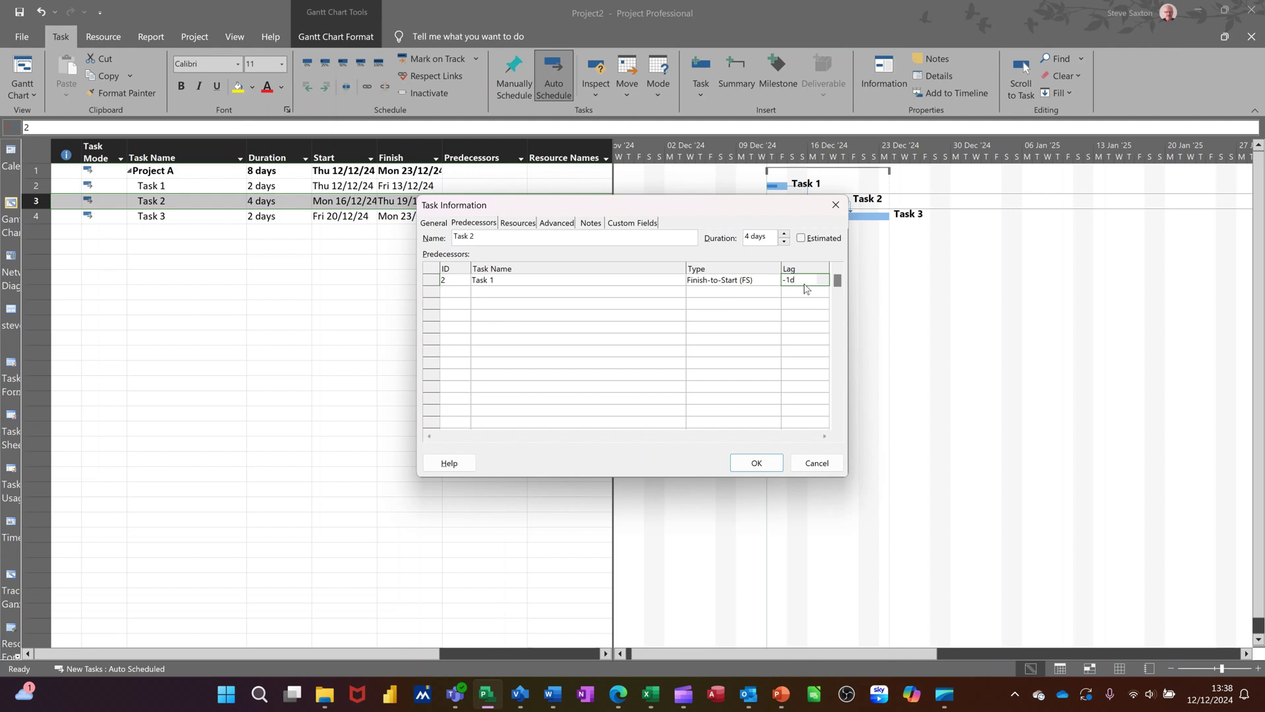
pyautogui.press('Return')
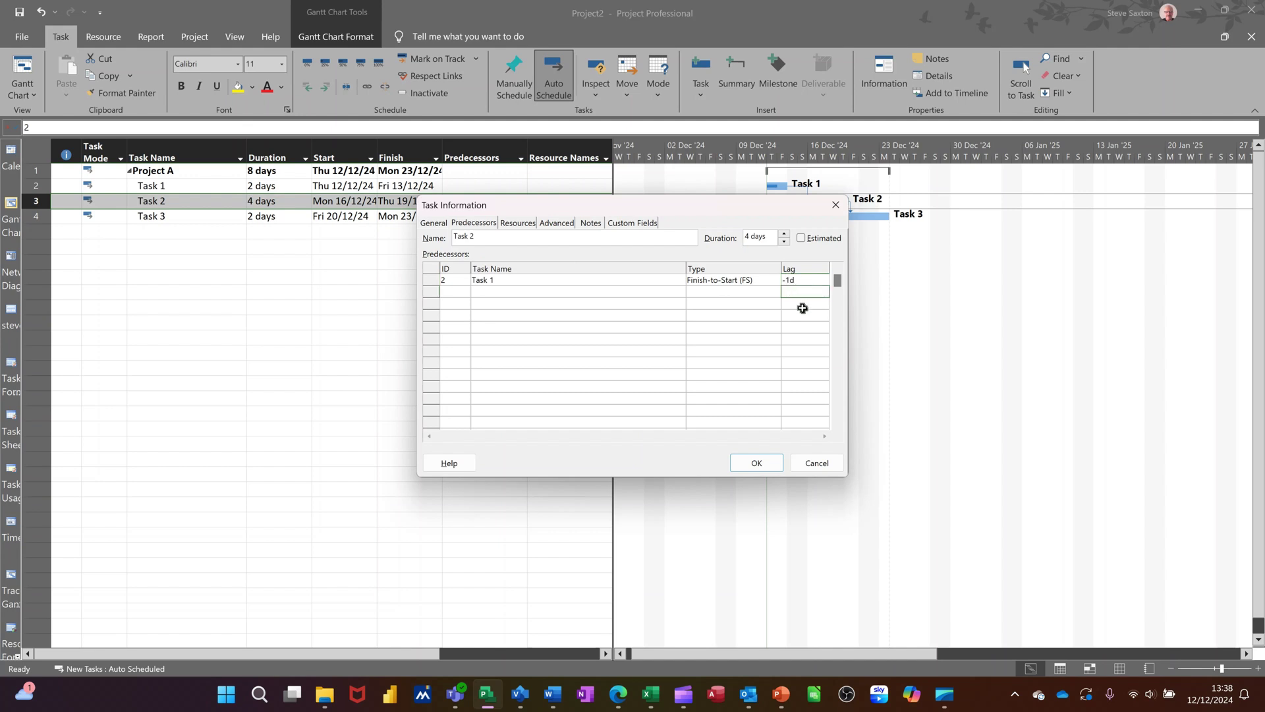
pyautogui.click(756, 463)
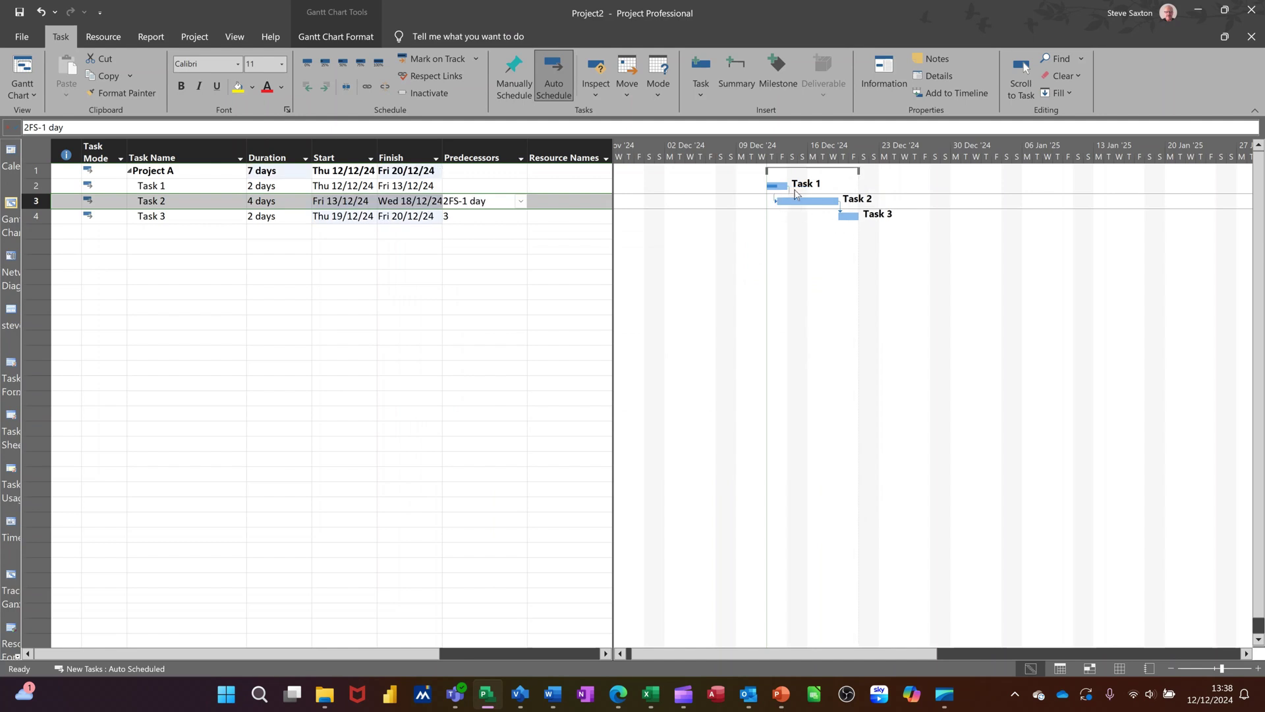
# - Change Task 2's predecessor to 2FS+1d so it starts a day after Task 1
pyautogui.click(480, 200)
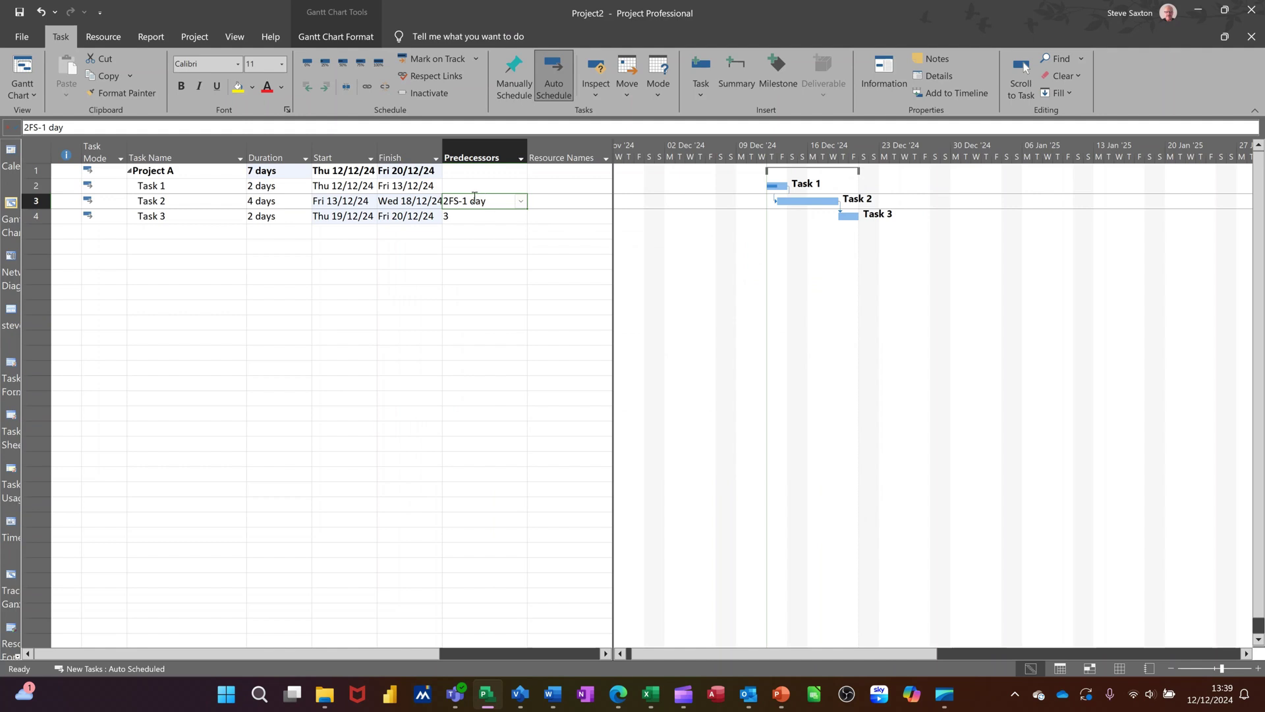
pyautogui.press('F2')
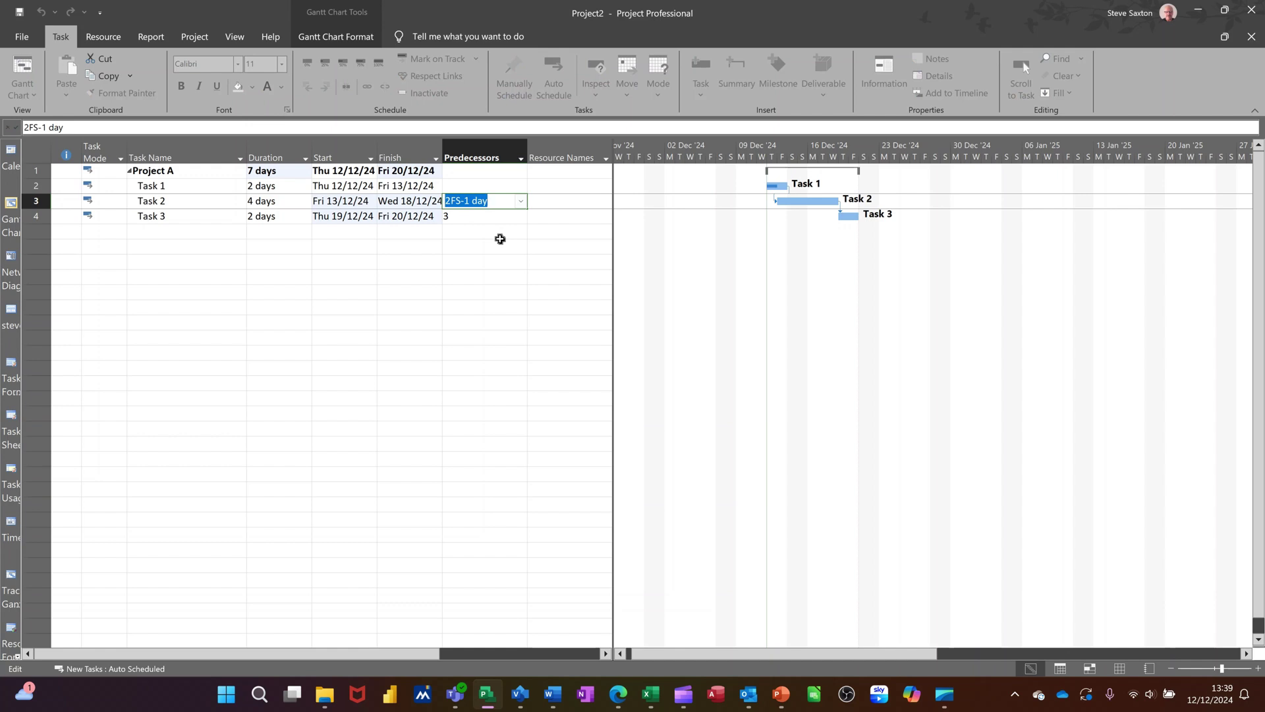
pyautogui.write('2fs+1d')
pyautogui.press('Return')
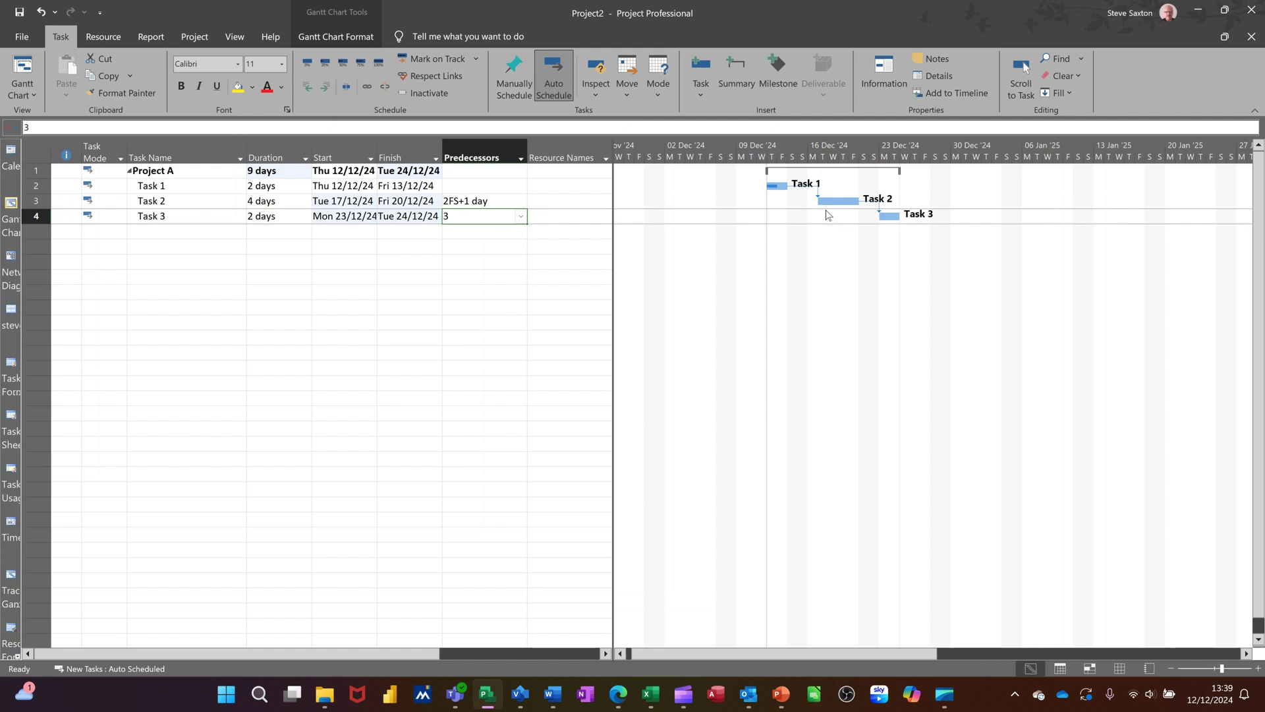
# - In Visio, enter two resource names in Task 1's Resource field in Shape Data
pyautogui.click(521, 696)
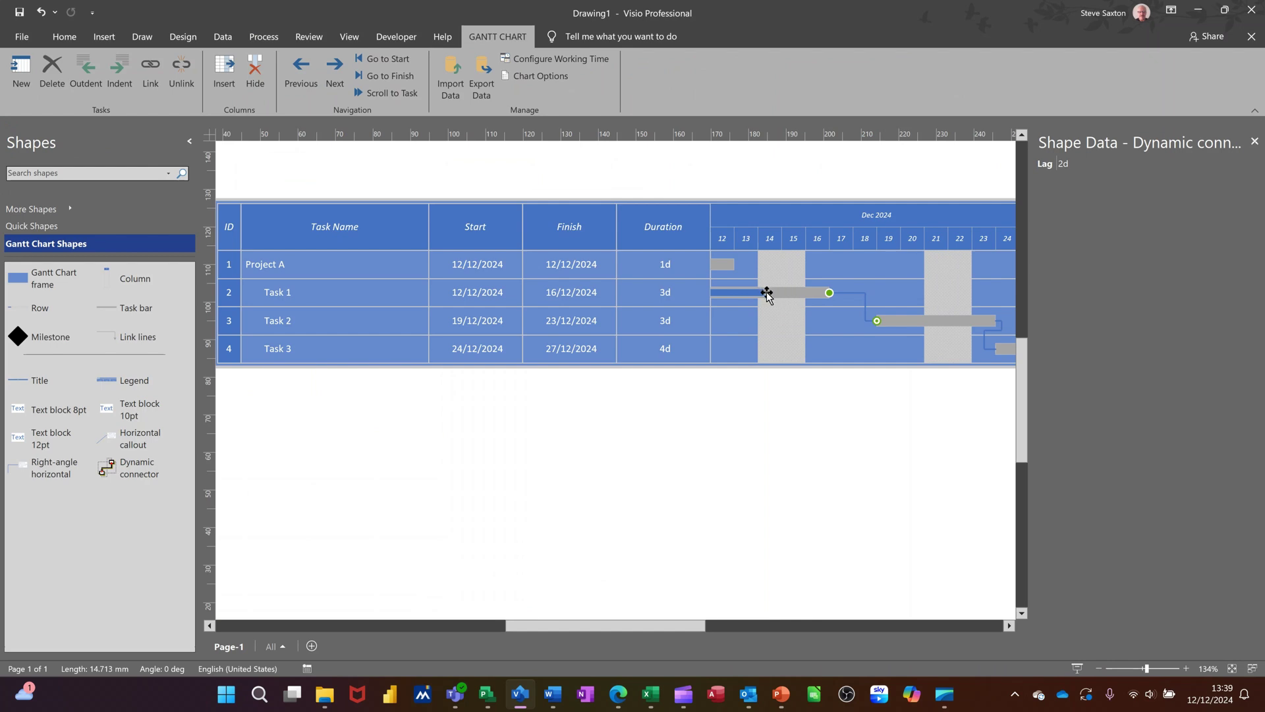
pyautogui.click(770, 293)
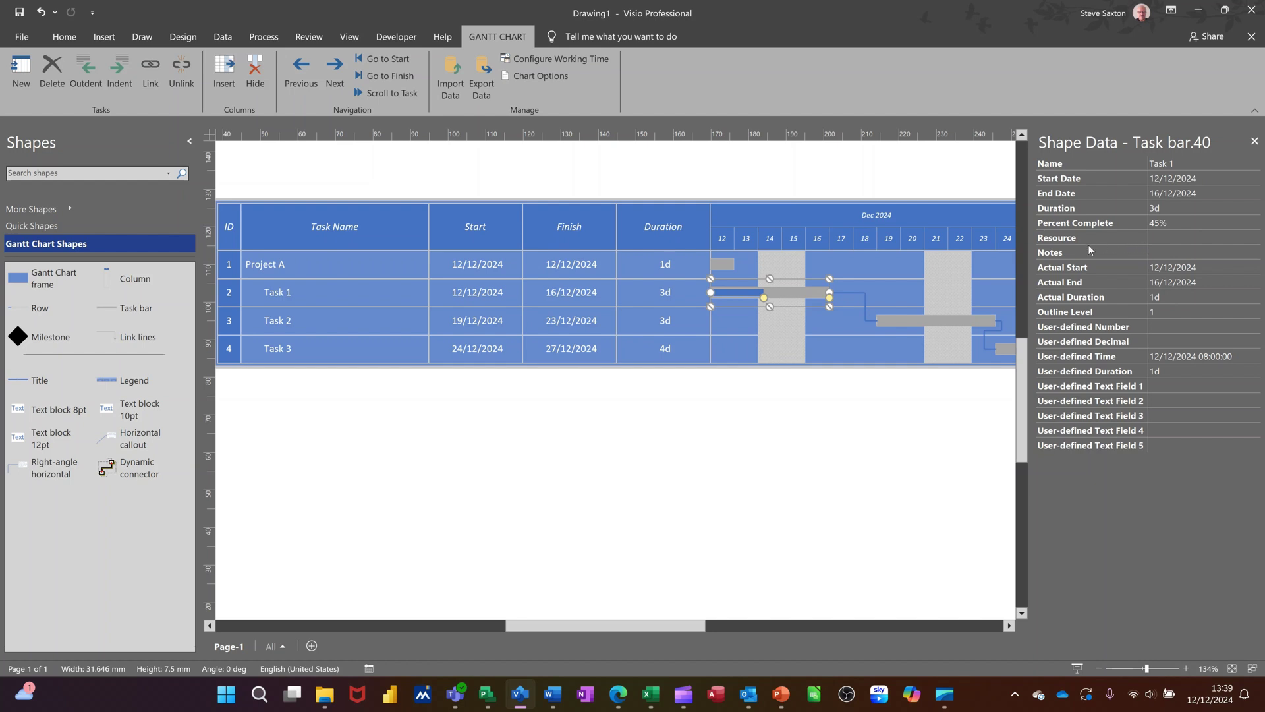
pyautogui.click(1166, 240)
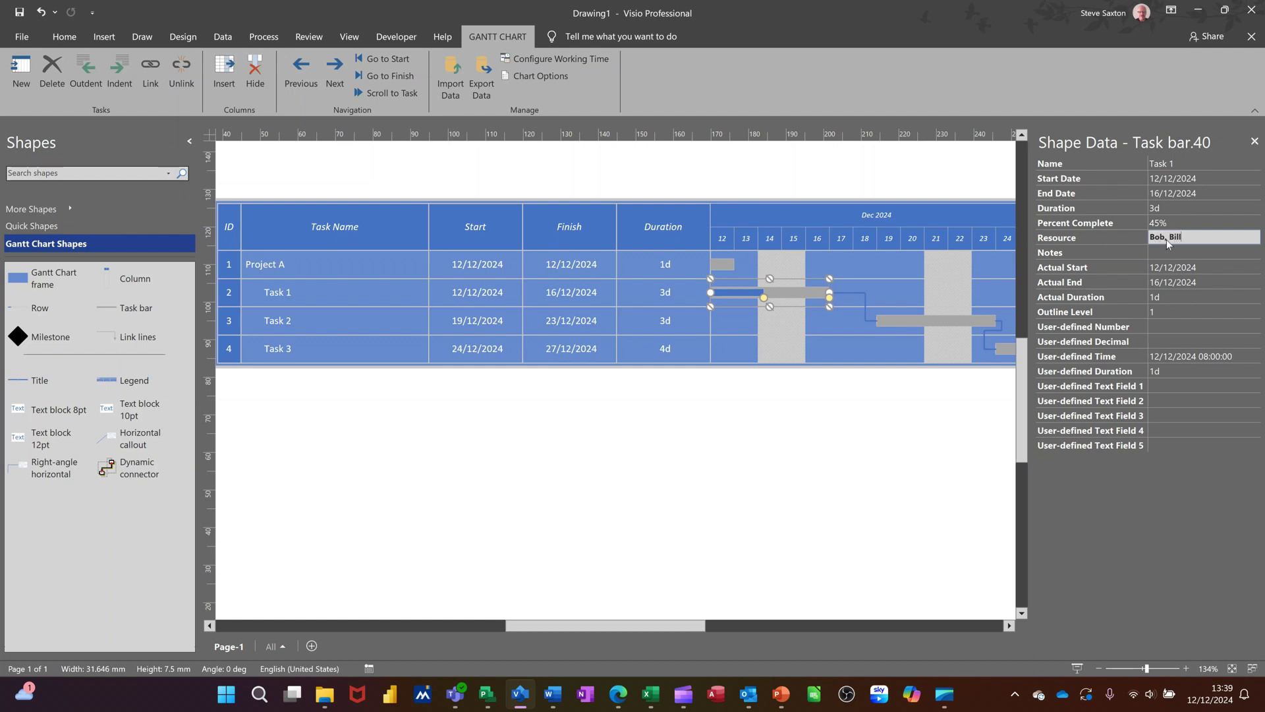
pyautogui.click(1196, 294)
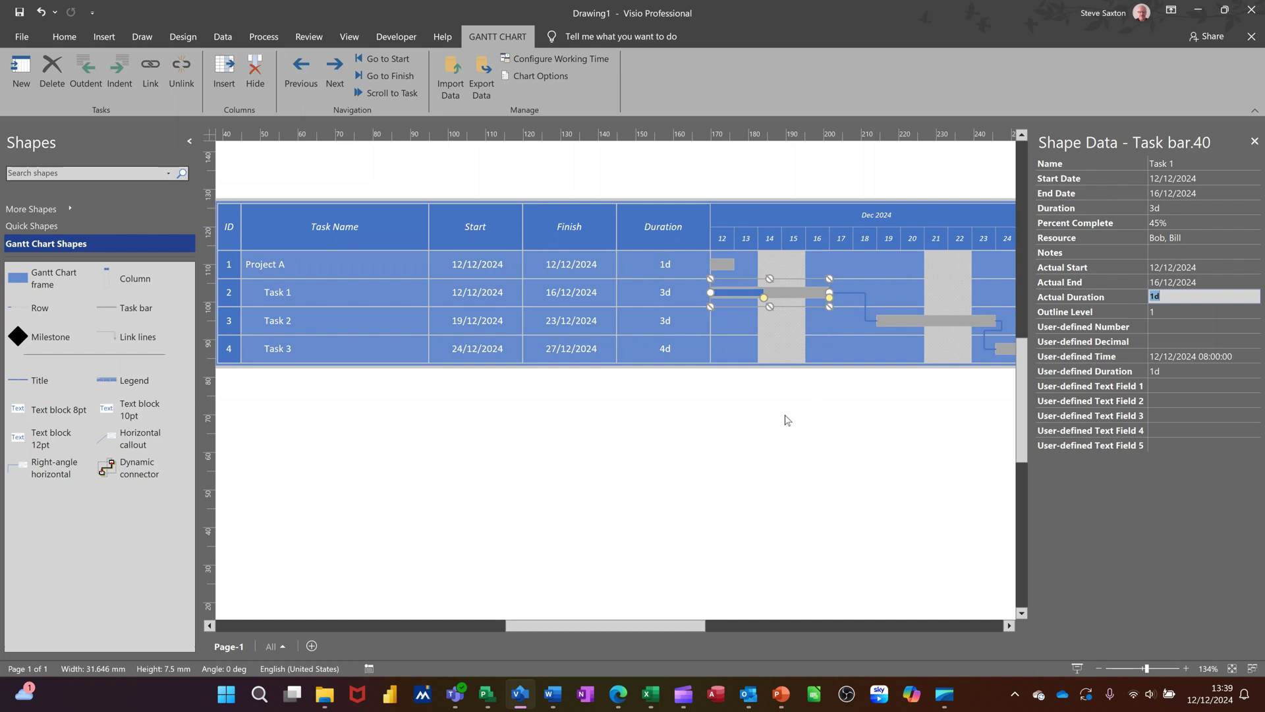
pyautogui.click(678, 221)
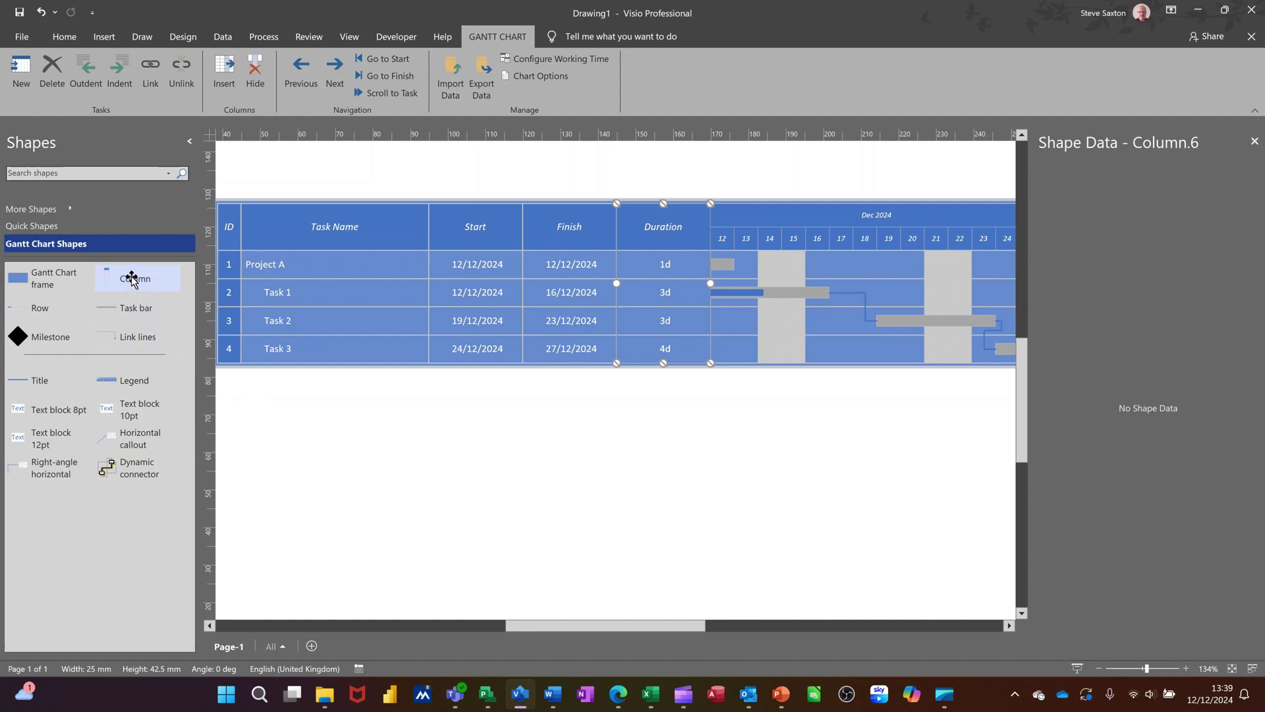
# - Insert a Resource Names column after Duration in the Visio Gantt chart
pyautogui.moveTo(133, 277); pyautogui.dragTo(647, 197)
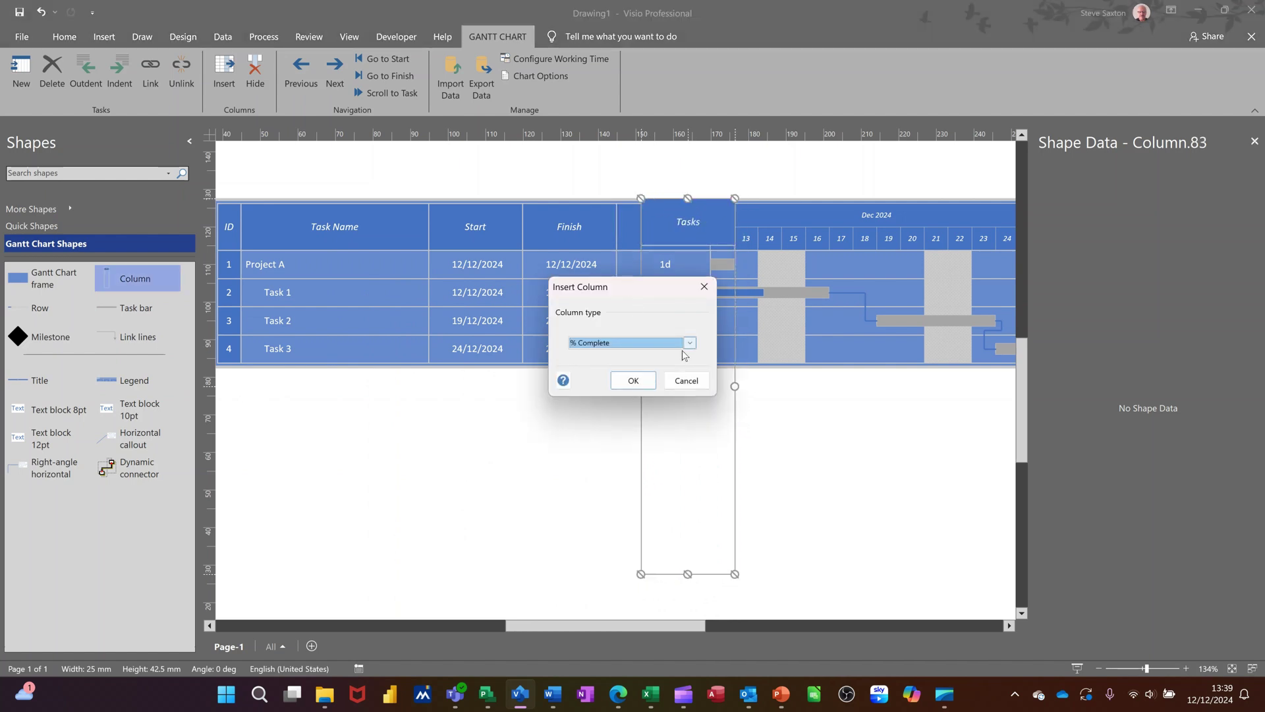
pyautogui.click(689, 344)
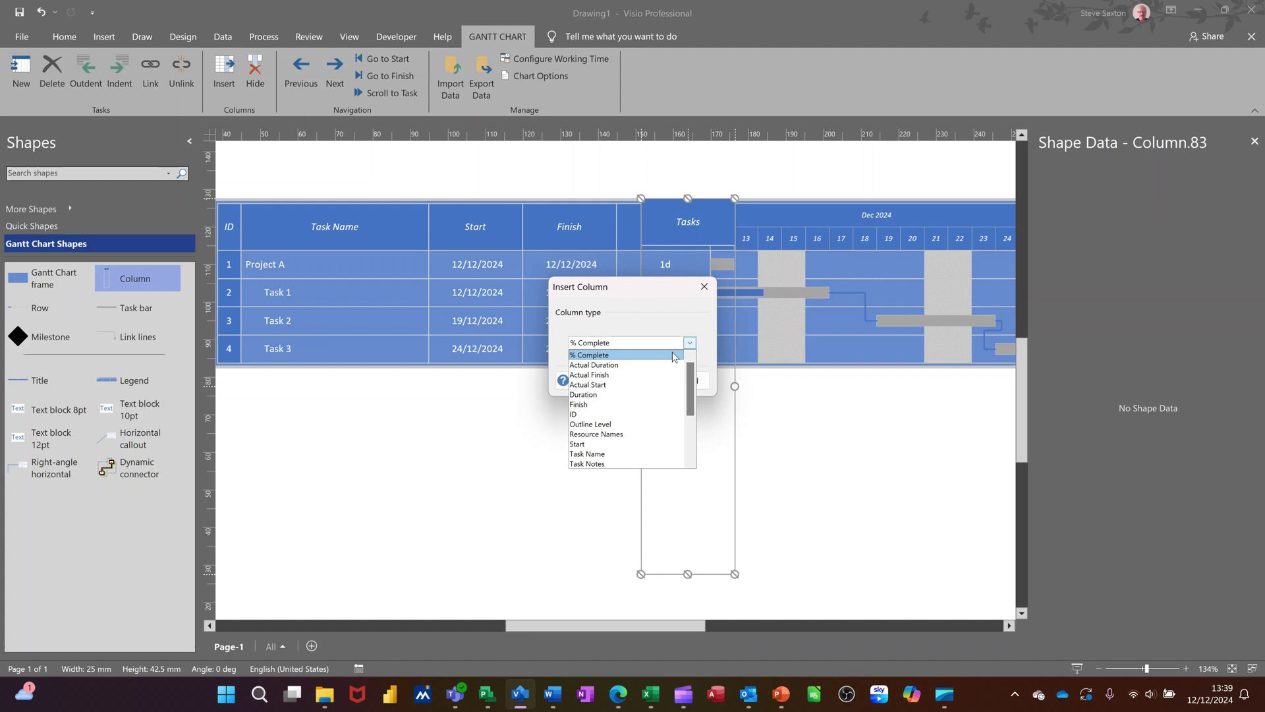
pyautogui.click(596, 437)
pyautogui.click(633, 380)
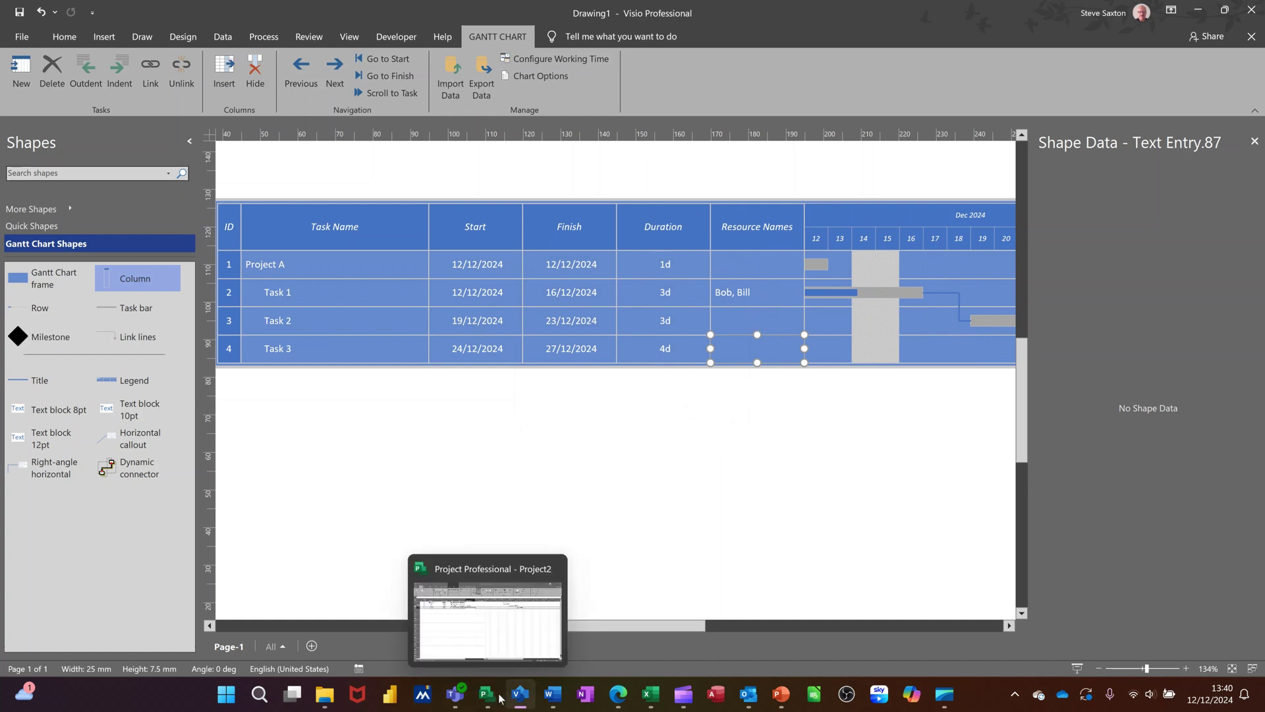
pyautogui.click(490, 698)
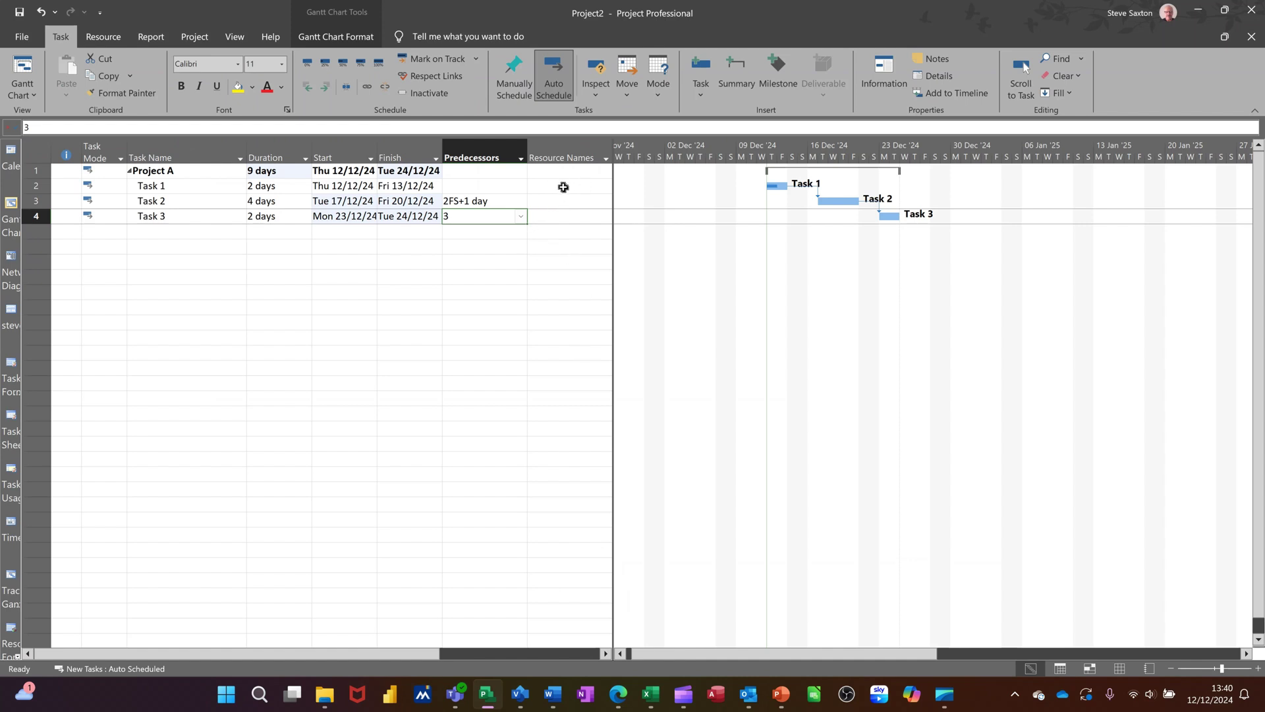
# - Enter two resource names in Task 1's Resource Names cell in the Gantt Chart
pyautogui.click(563, 188)
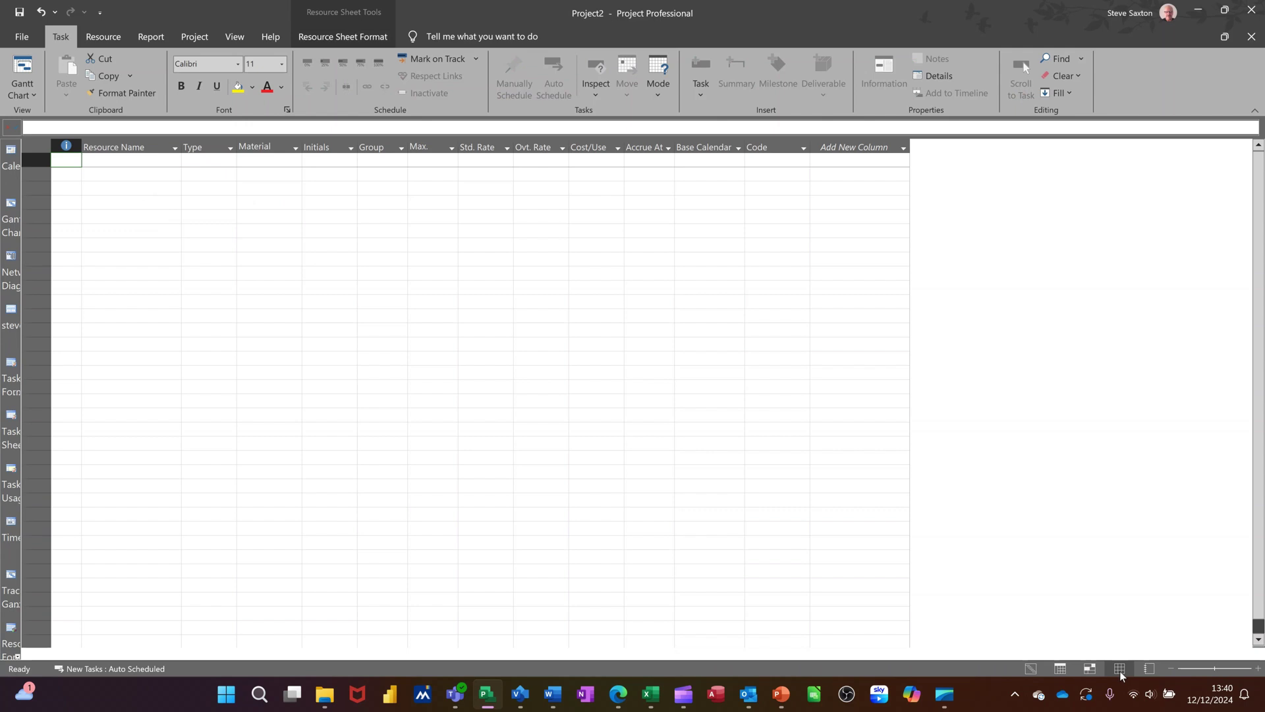
pyautogui.click(1032, 668)
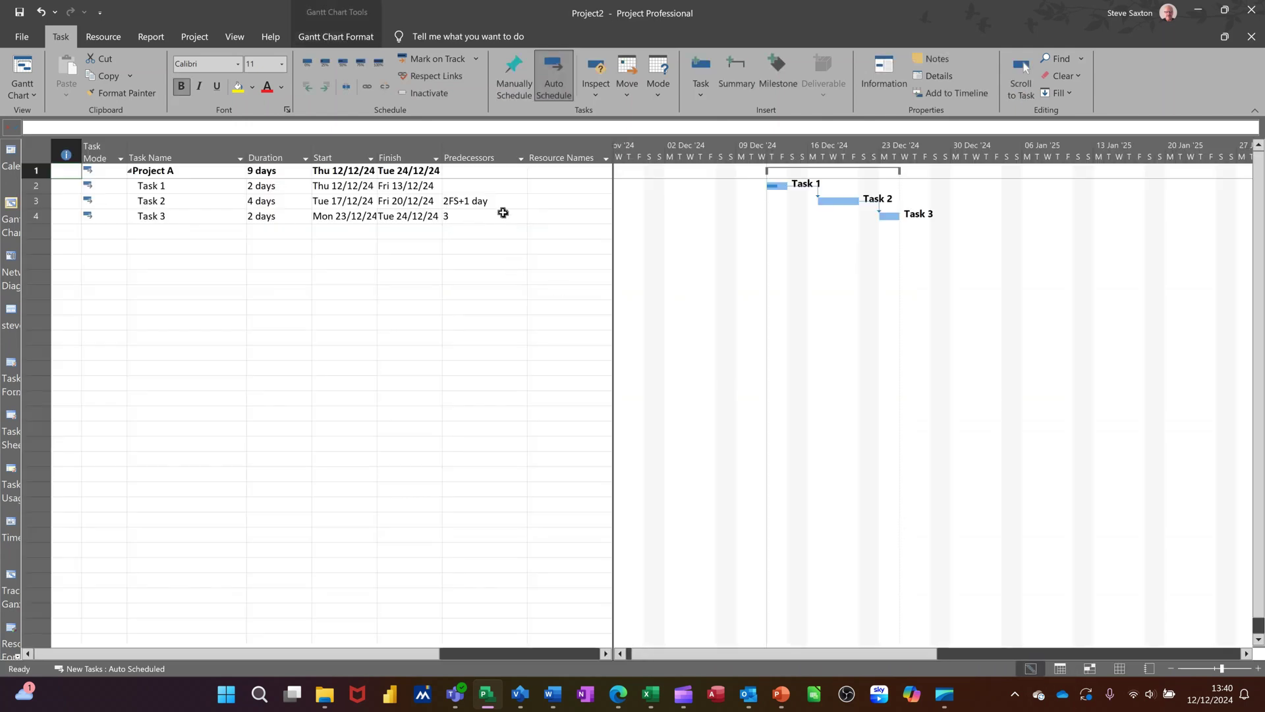
pyautogui.click(556, 188)
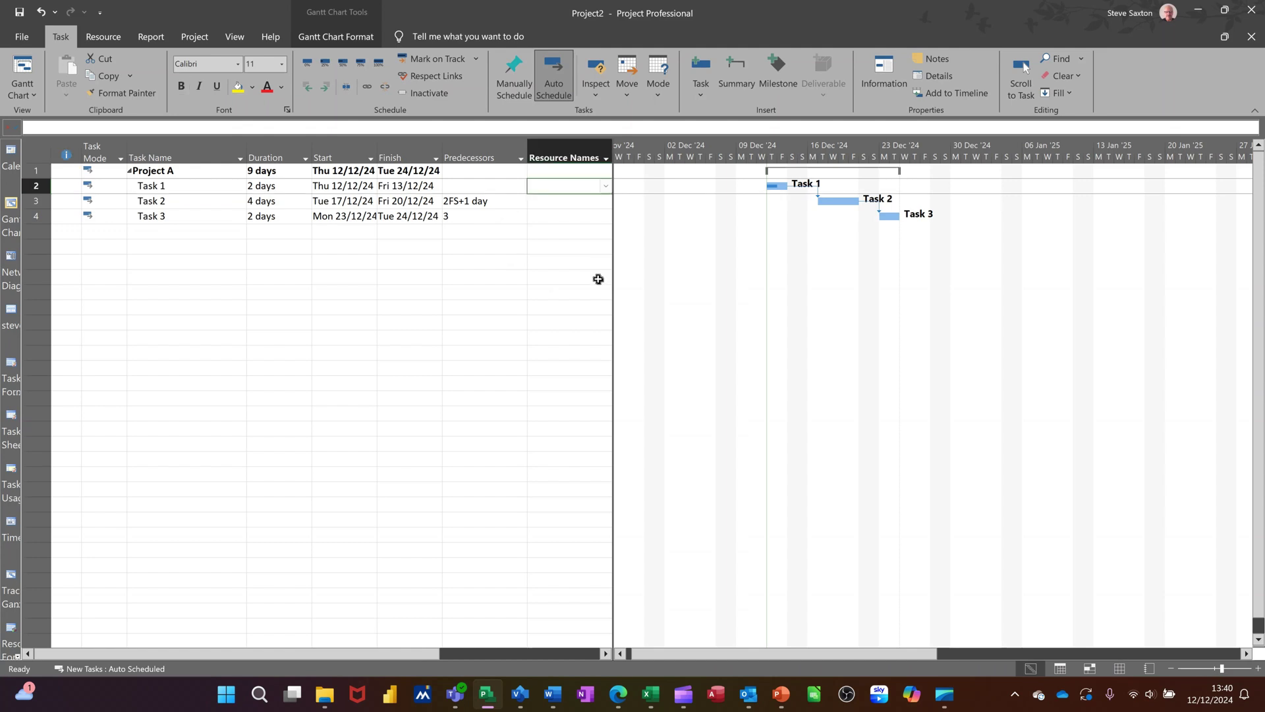
pyautogui.write('Bill')
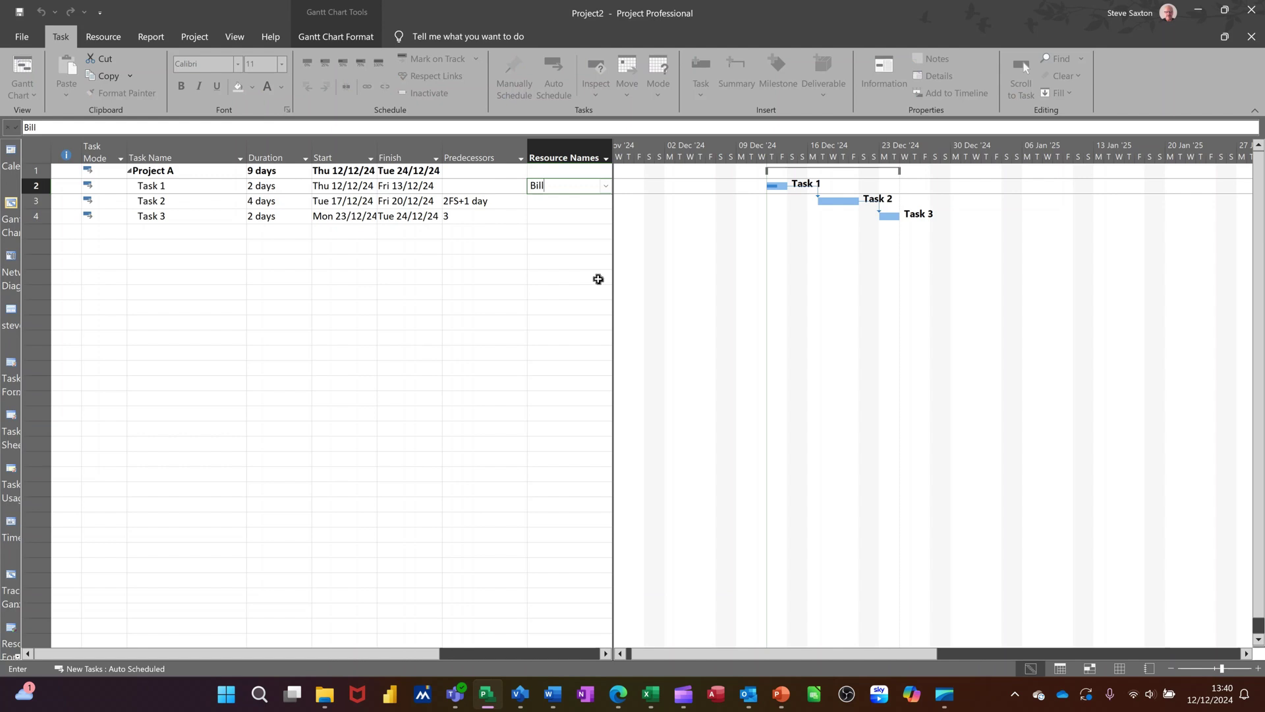
pyautogui.write(', Ben')
pyautogui.click(547, 233)
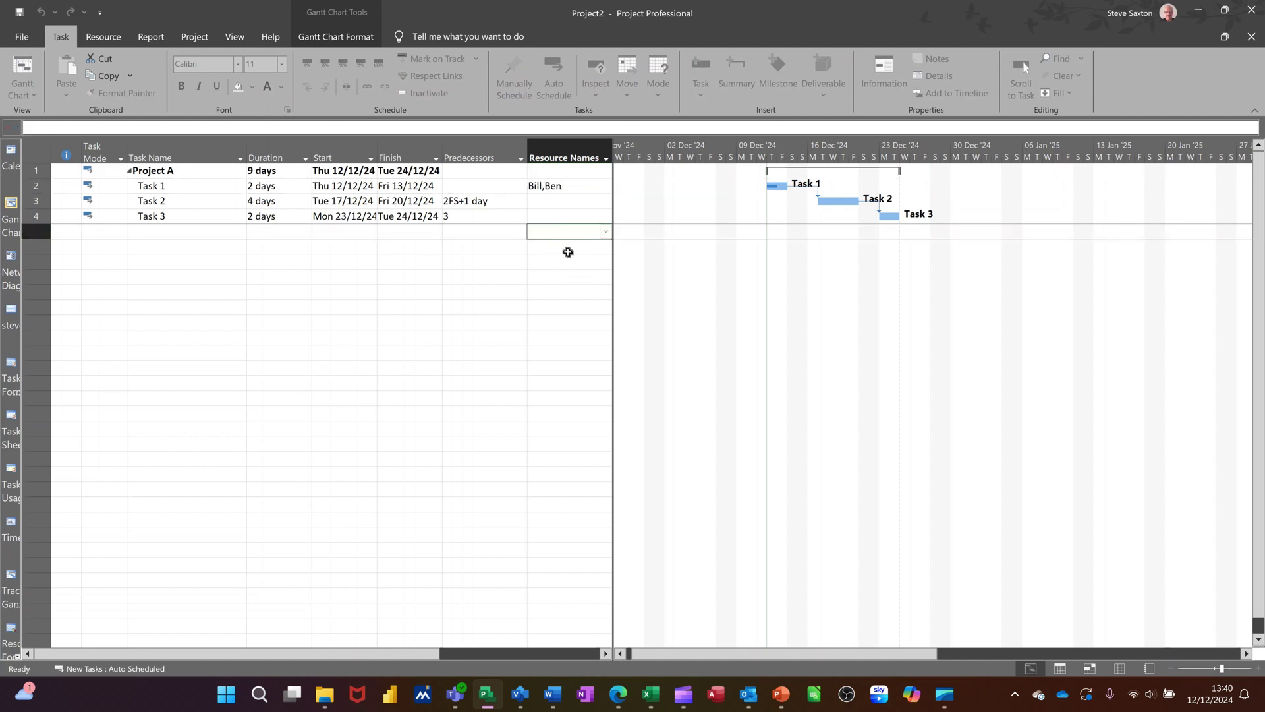
# - Review Task 1's assigned resources and confirm both appear on the Resource Sheet
pyautogui.click(578, 188)
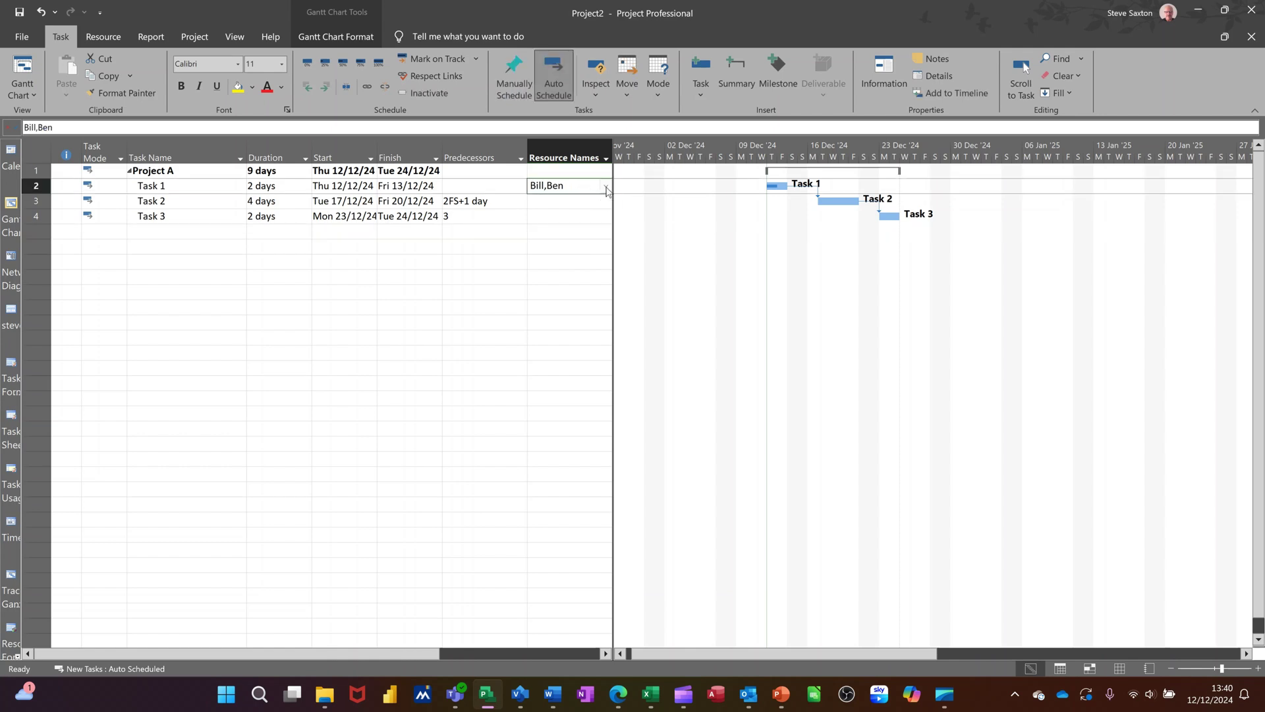
pyautogui.click(606, 186)
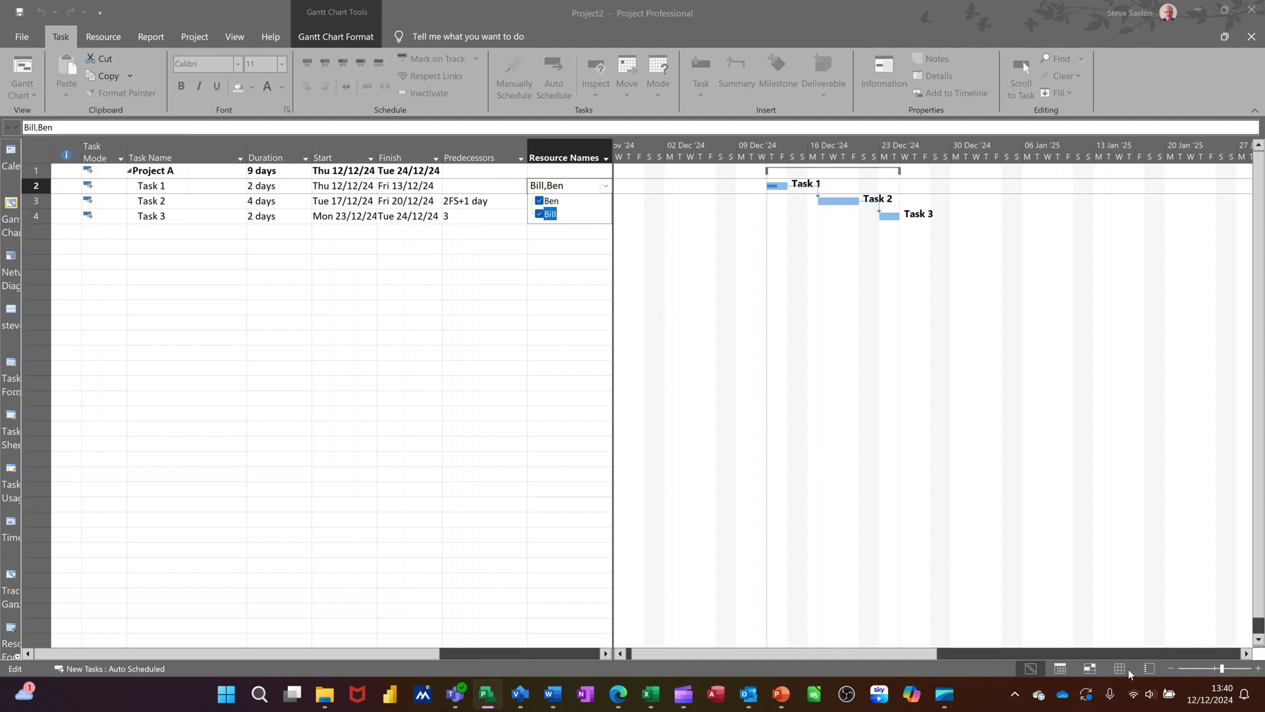
pyautogui.click(1128, 669)
pyautogui.click(1128, 670)
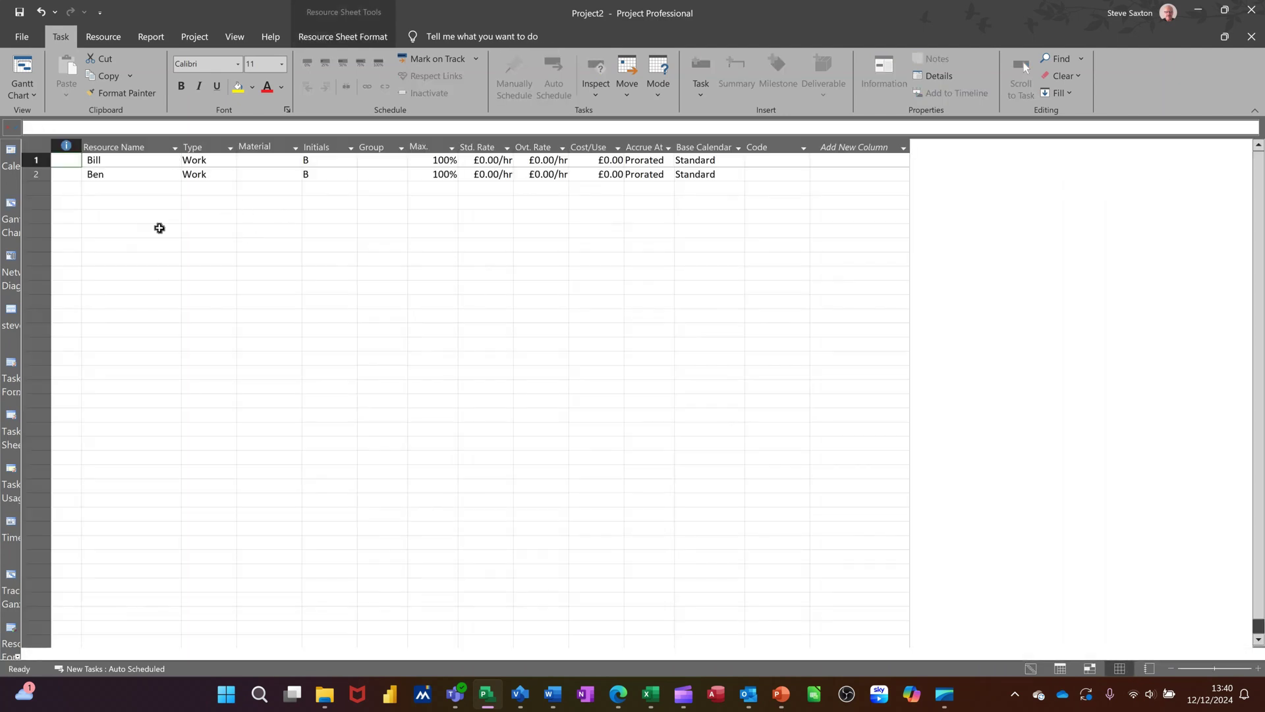
pyautogui.click(10, 205)
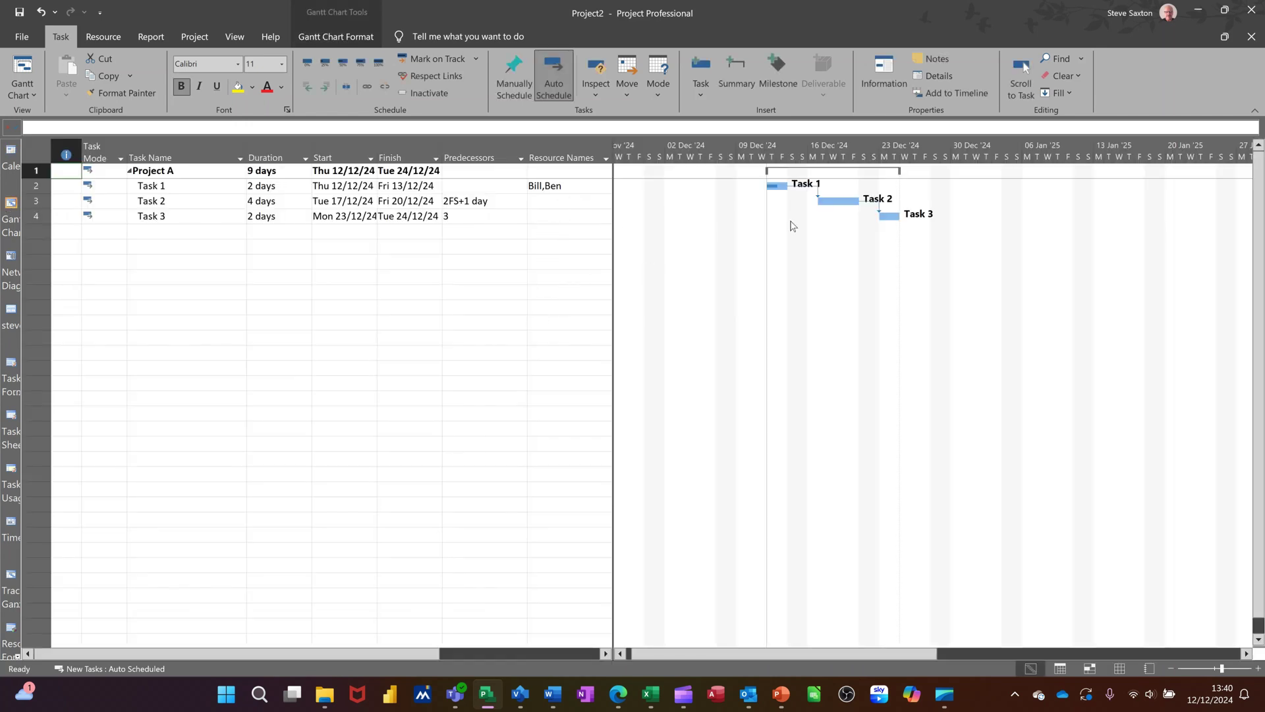
# - Set the Gantt bar styles to show Resource Names to the left of each bar
pyautogui.doubleClick(837, 279)
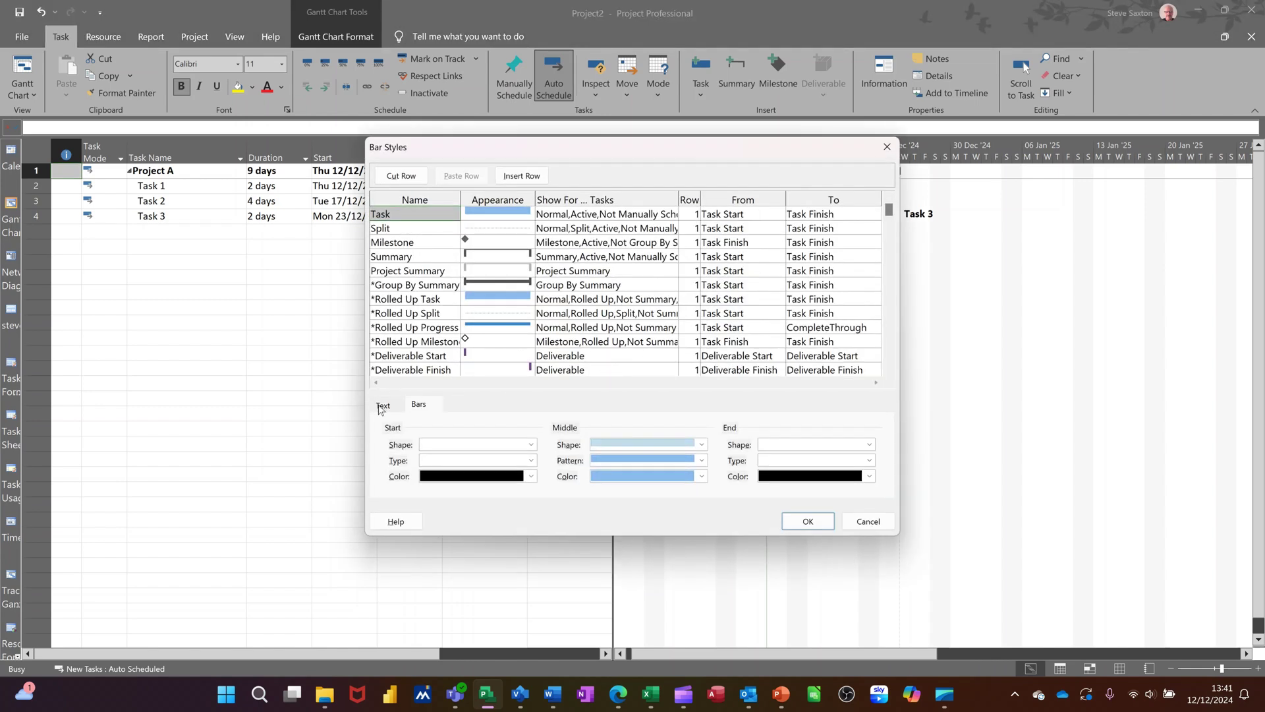
pyautogui.click(381, 408)
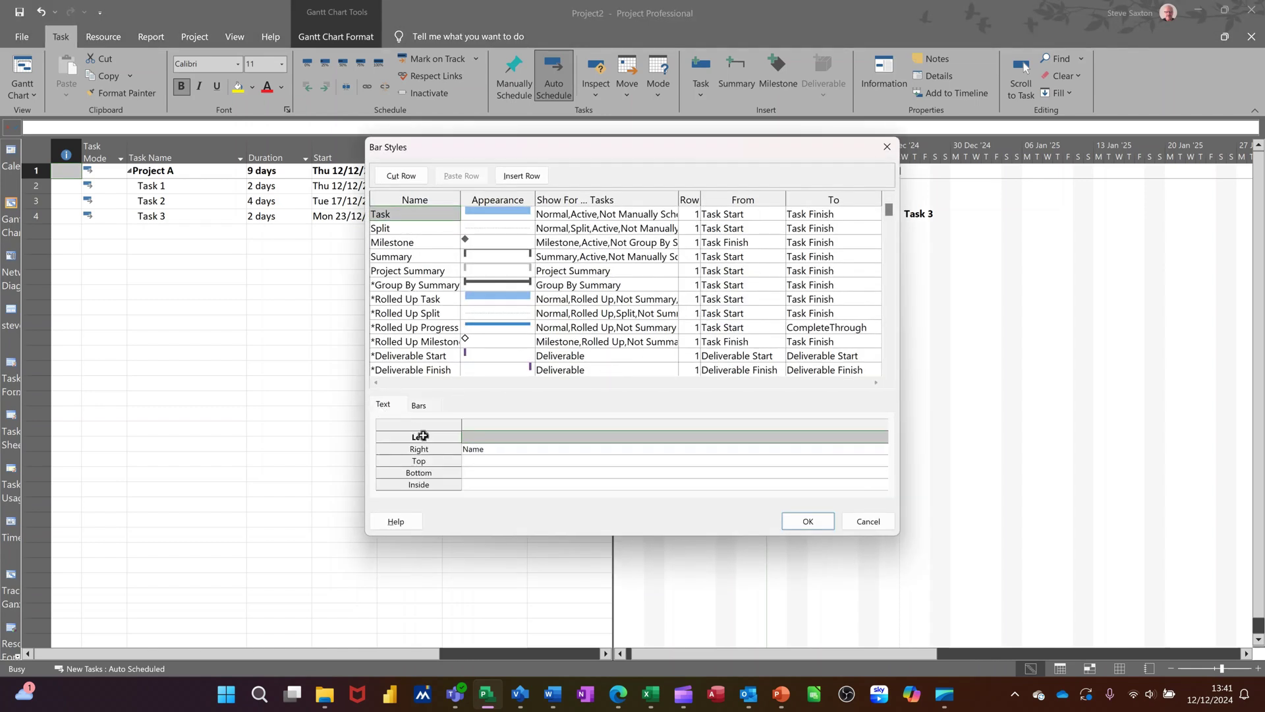
pyautogui.click(487, 450)
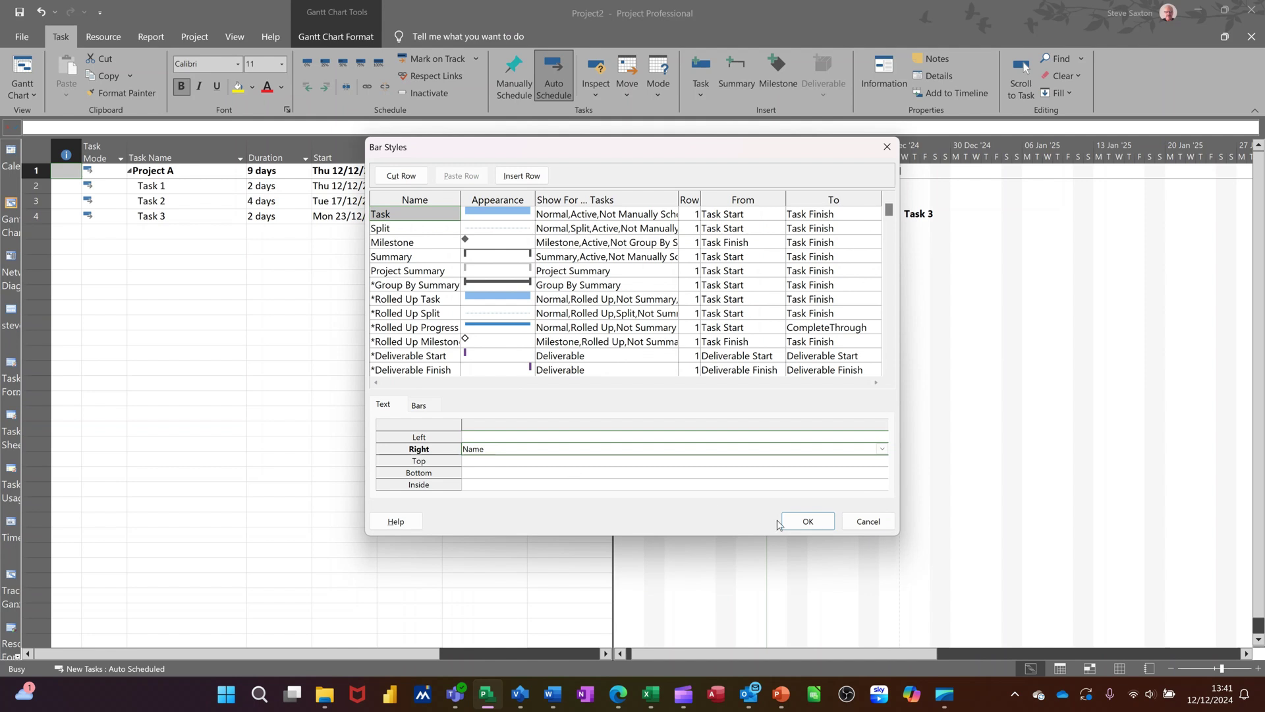
pyautogui.click(495, 439)
pyautogui.write('Re')
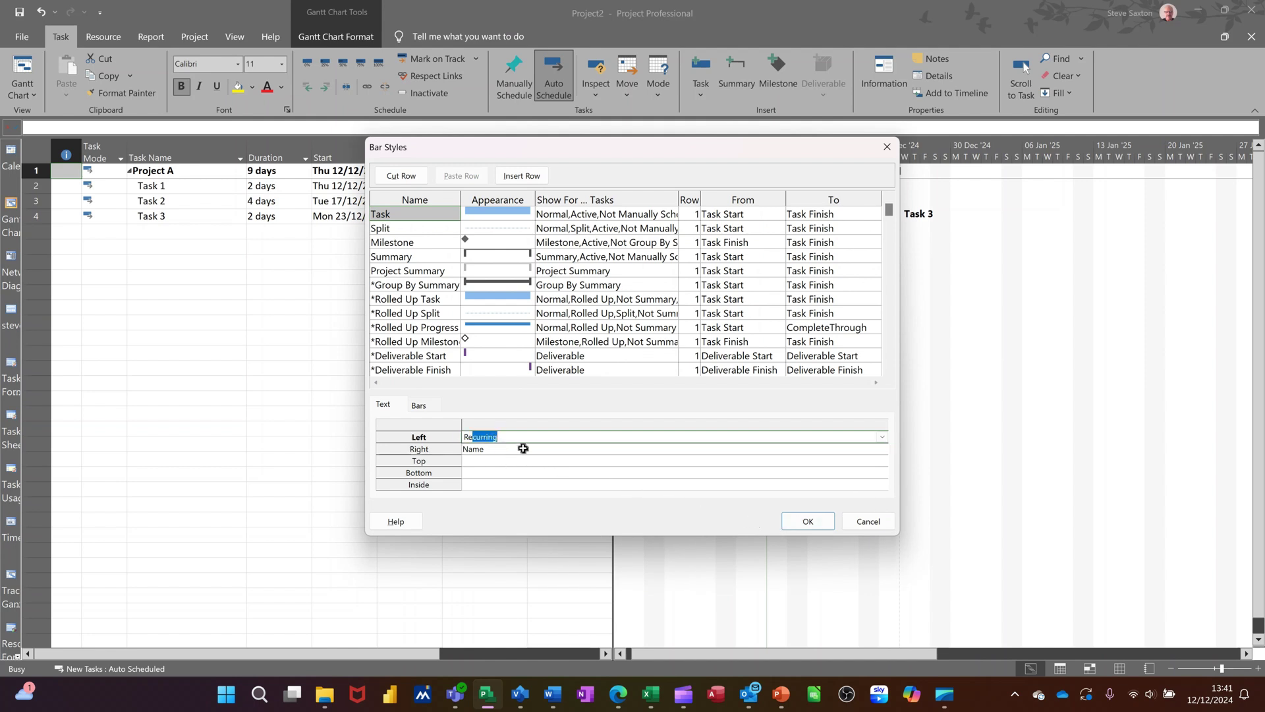
pyautogui.write('source N')
pyautogui.click(798, 522)
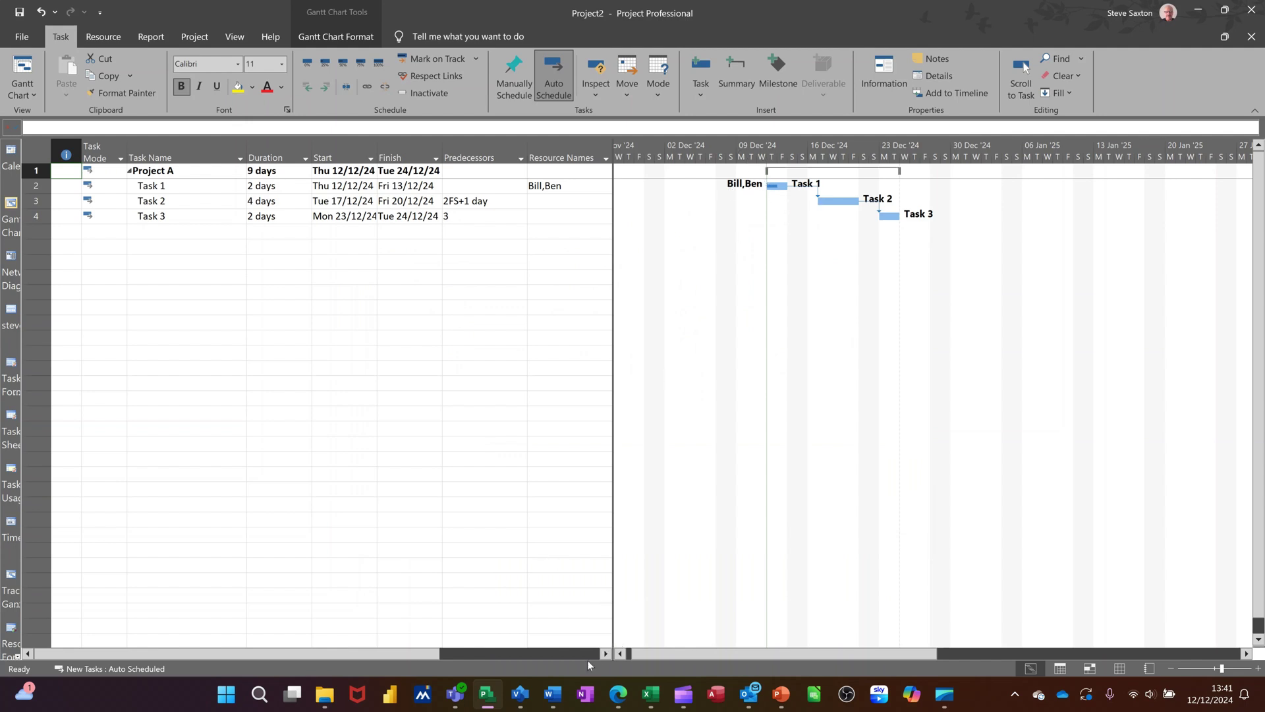
pyautogui.click(519, 700)
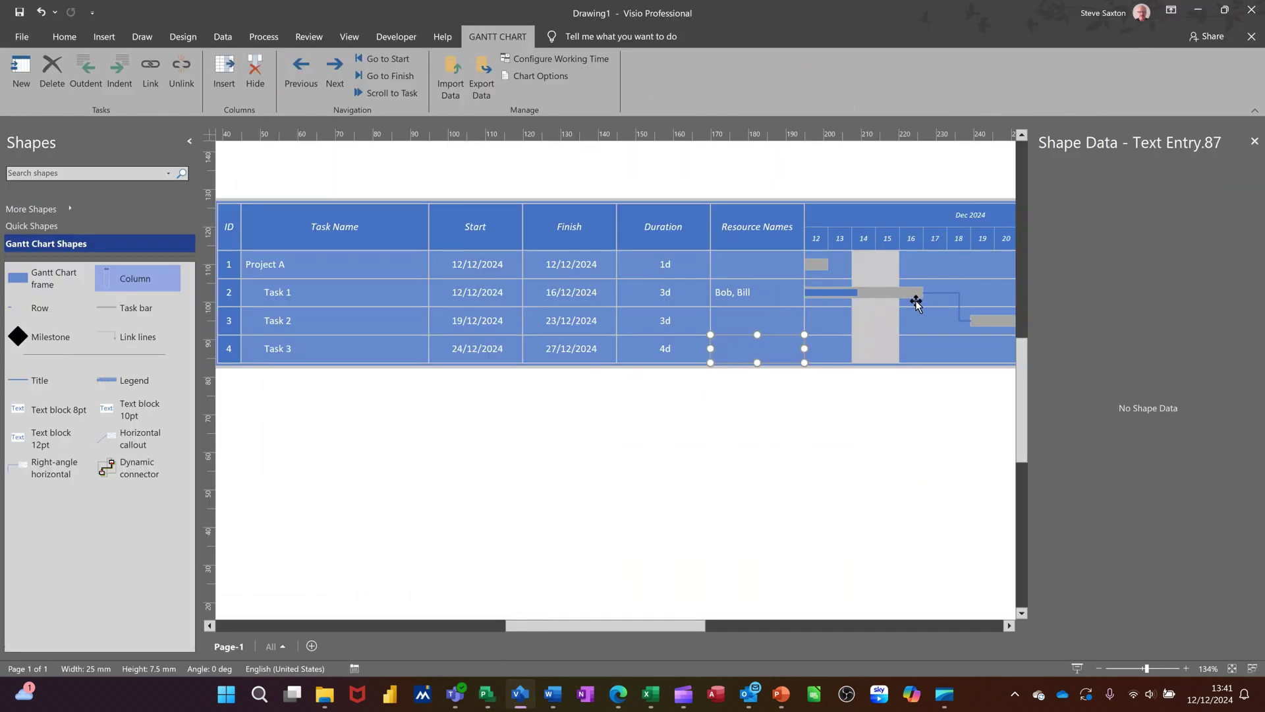
# - Close Shape Data and insert a % Complete column before Resource Names in Visio
pyautogui.click(1253, 143)
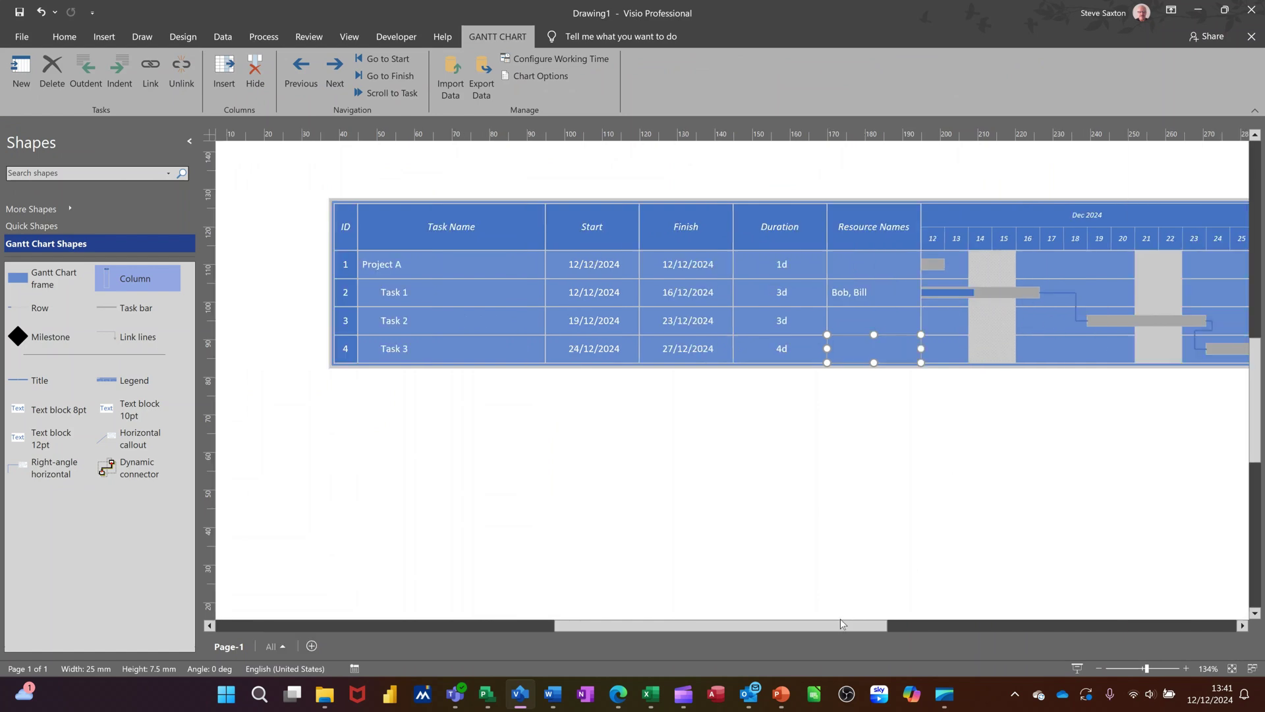
pyautogui.moveTo(841, 624); pyautogui.dragTo(902, 597)
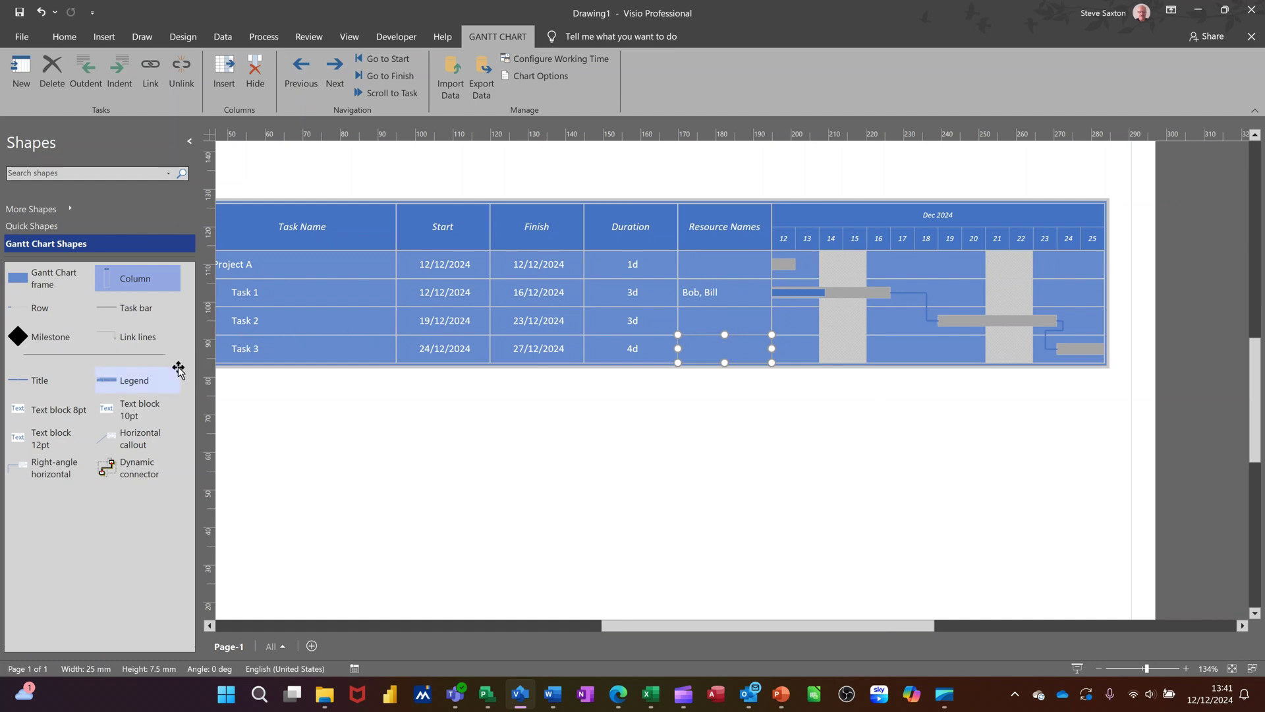
pyautogui.moveTo(141, 283); pyautogui.dragTo(643, 203)
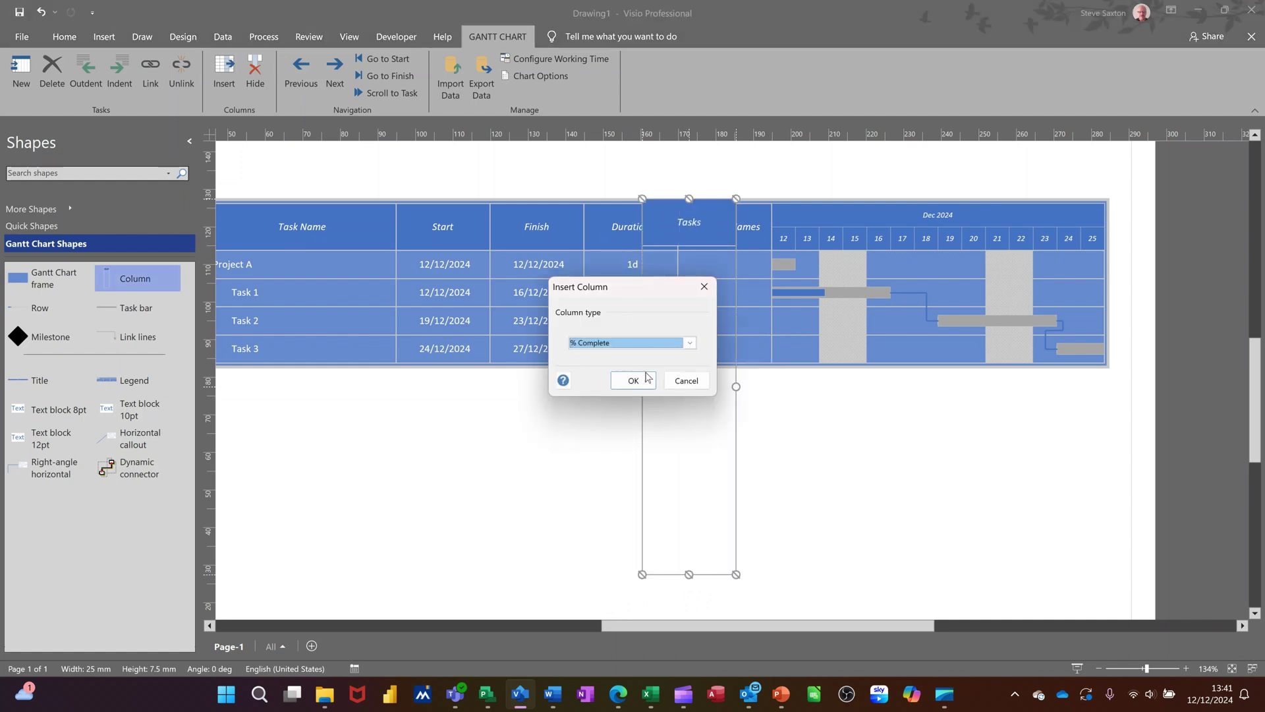
pyautogui.click(636, 382)
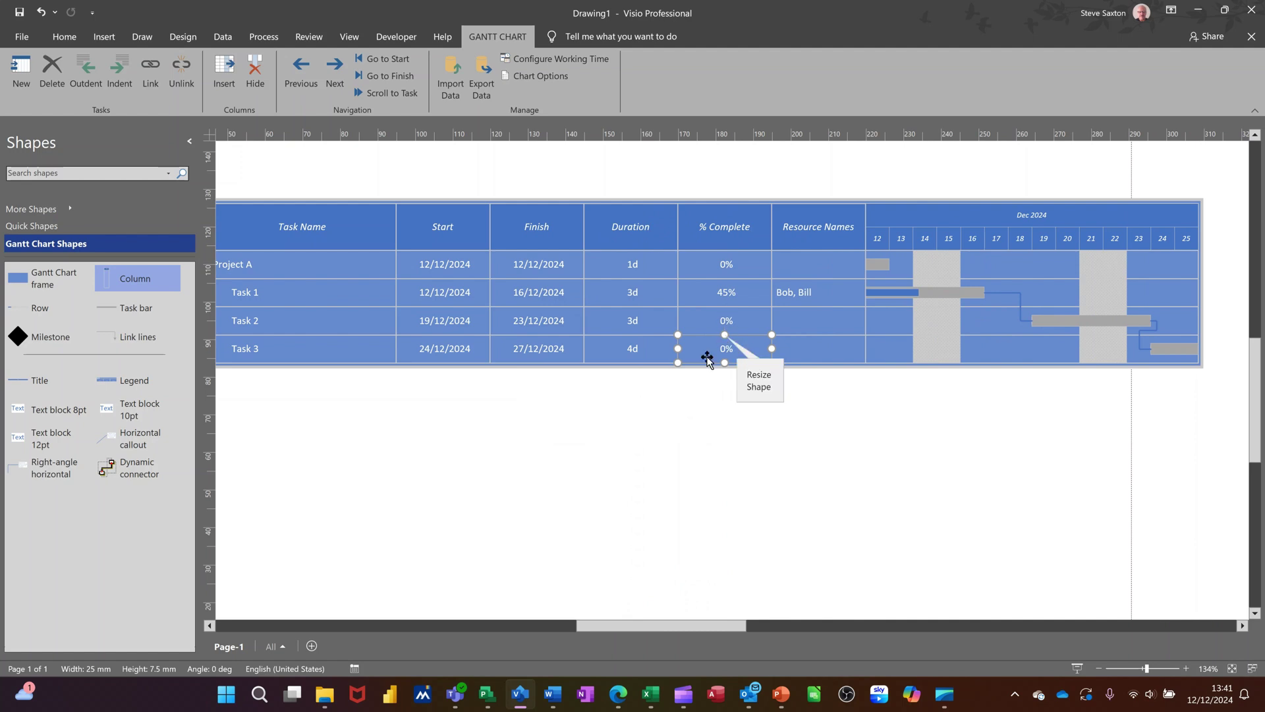
pyautogui.click(487, 693)
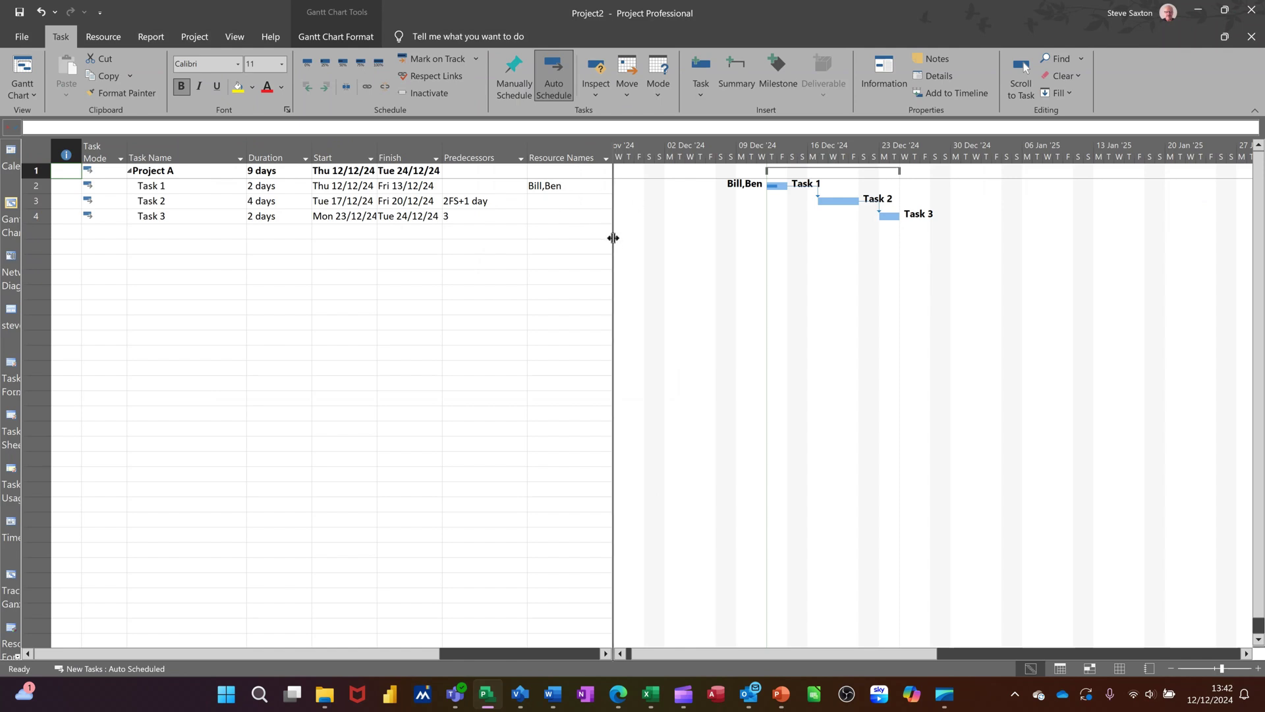
# - Widen Project's task table and add a % Complete column showing each task's progress
pyautogui.moveTo(612, 237); pyautogui.dragTo(713, 240)
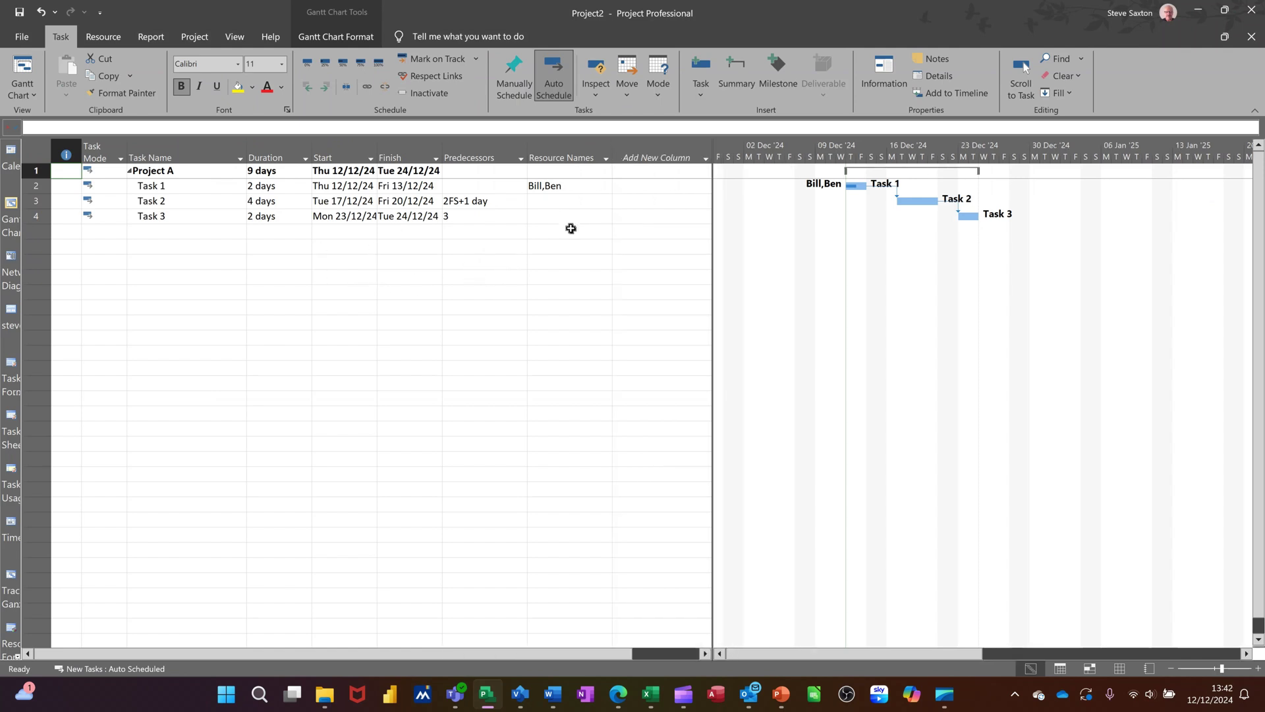
pyautogui.click(652, 144)
pyautogui.click(648, 148)
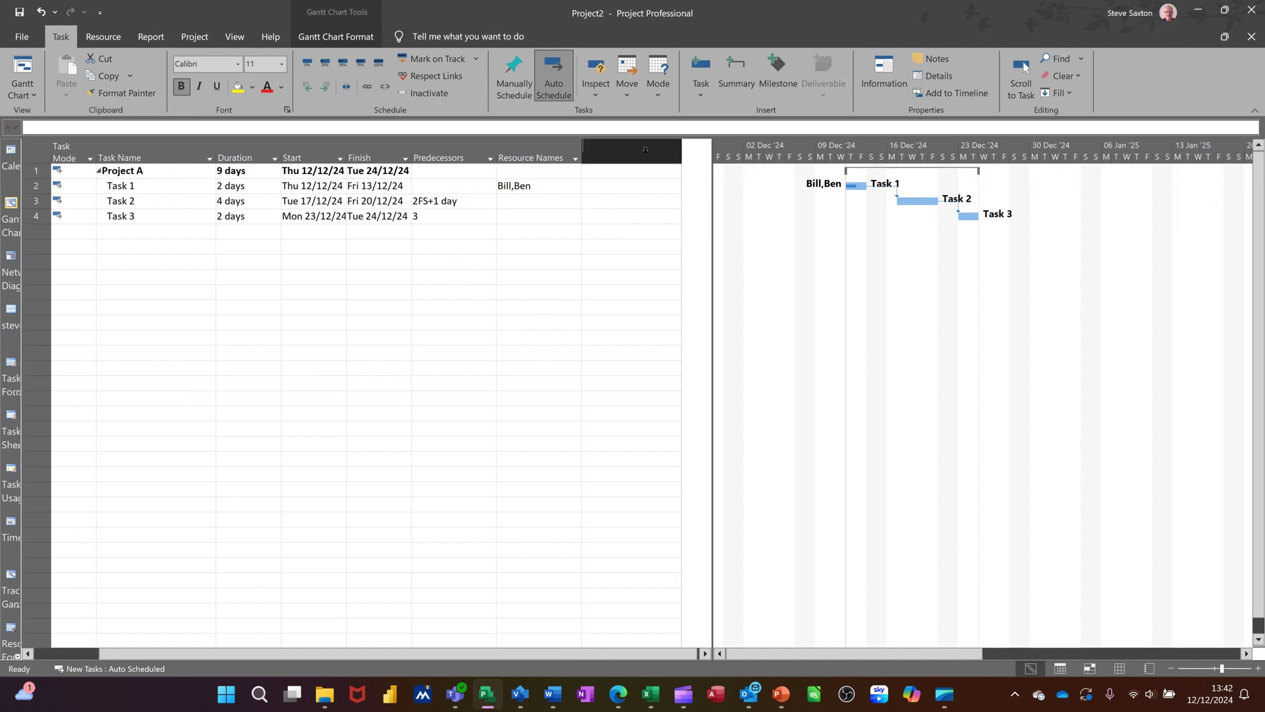
pyautogui.click(623, 172)
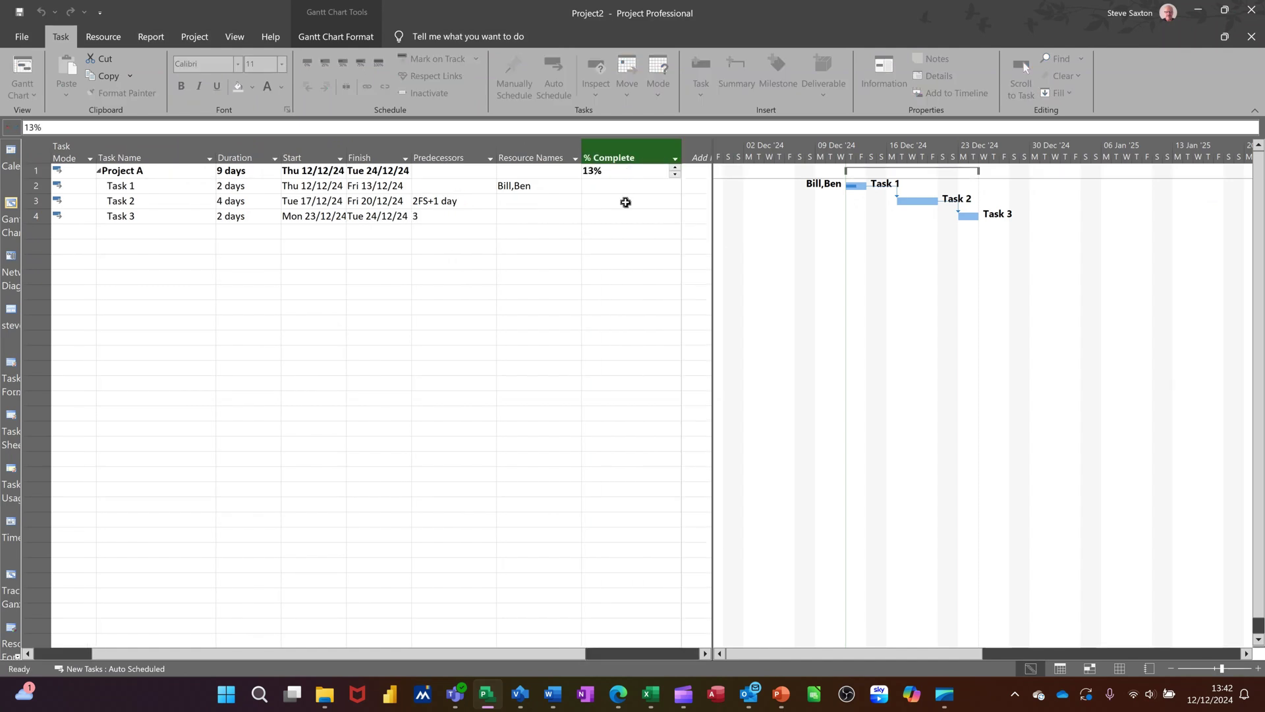
pyautogui.click(617, 262)
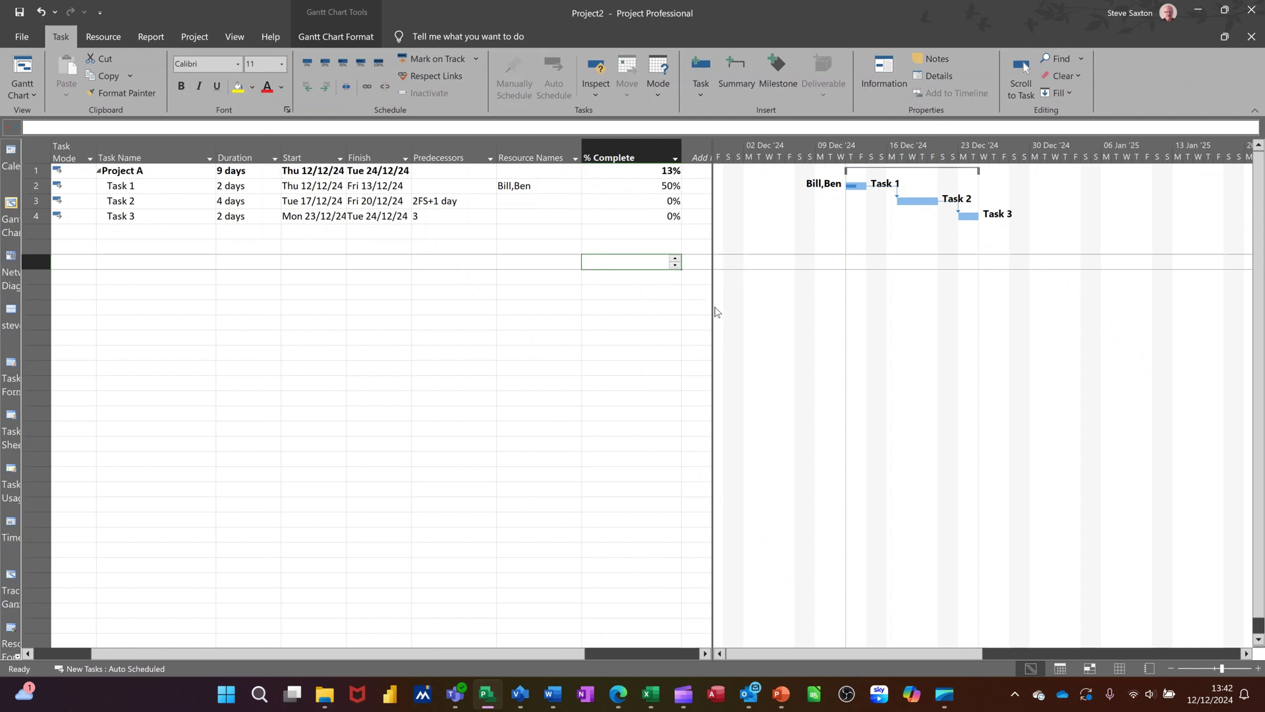
pyautogui.moveTo(713, 306); pyautogui.dragTo(743, 304)
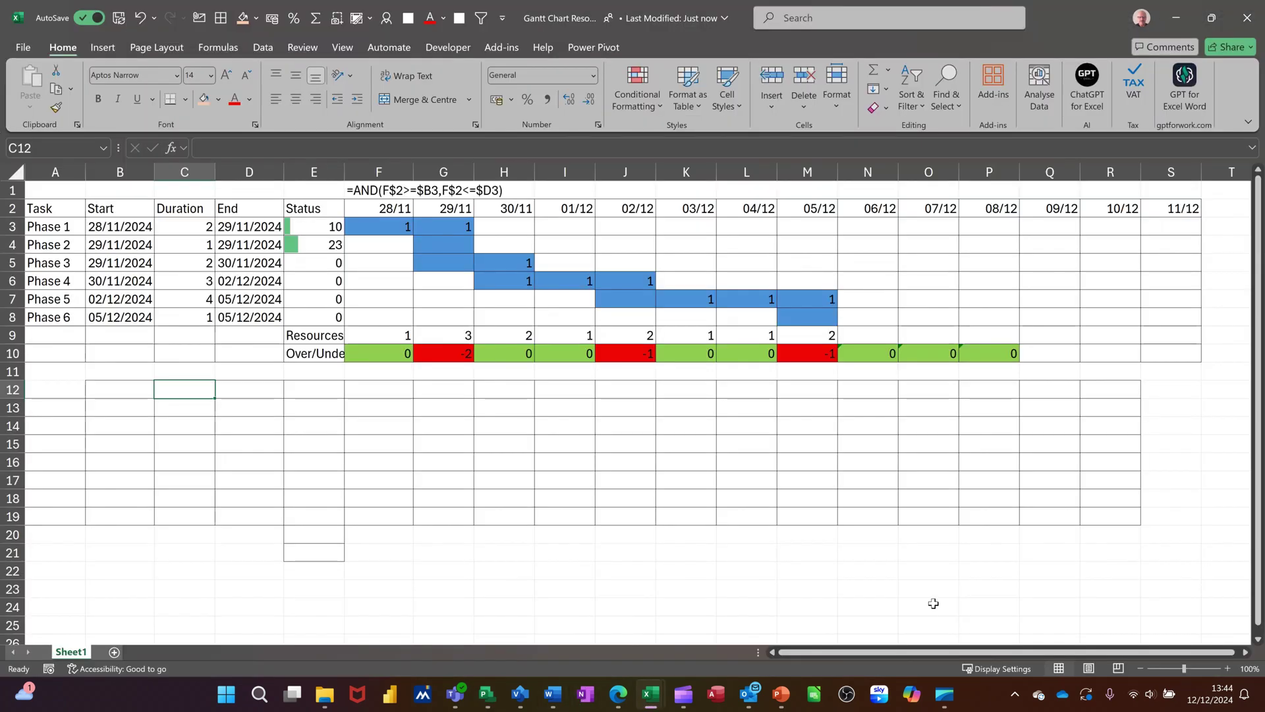
# - Set Phase 1's duration to 1 day and Phase 2's to 4 days
pyautogui.click(933, 604)
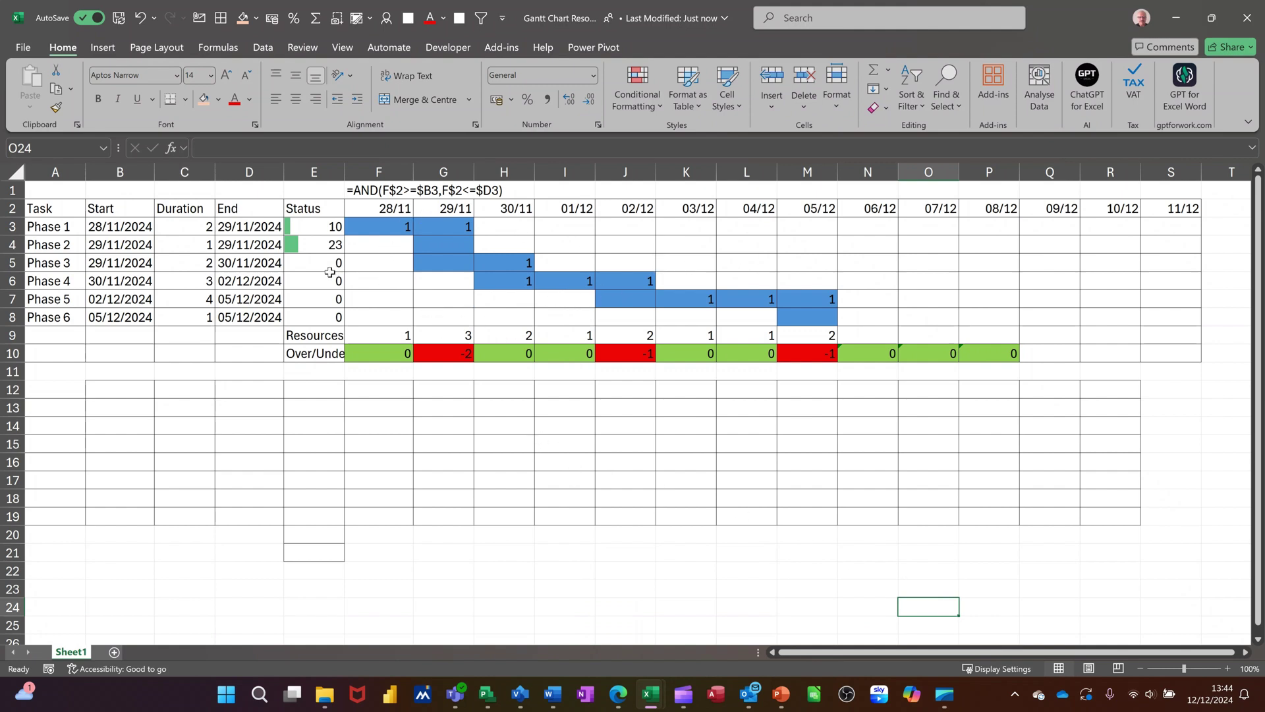
pyautogui.click(184, 228)
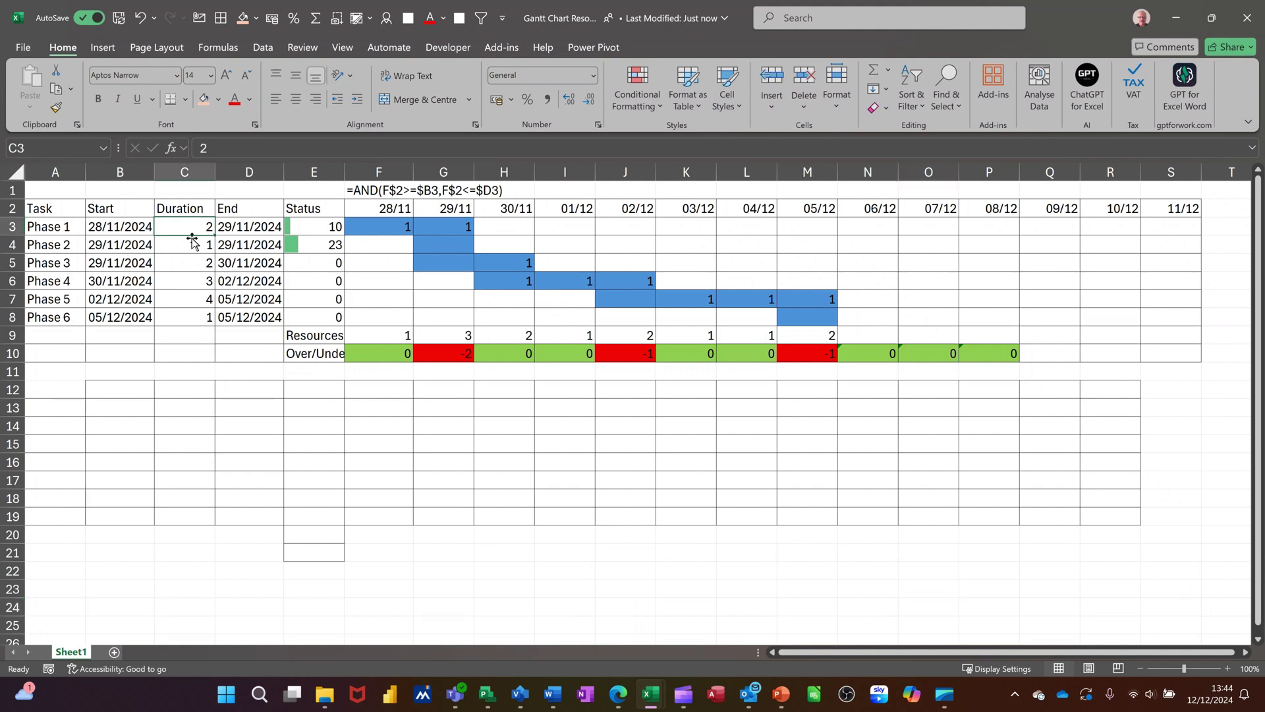
pyautogui.write('3')
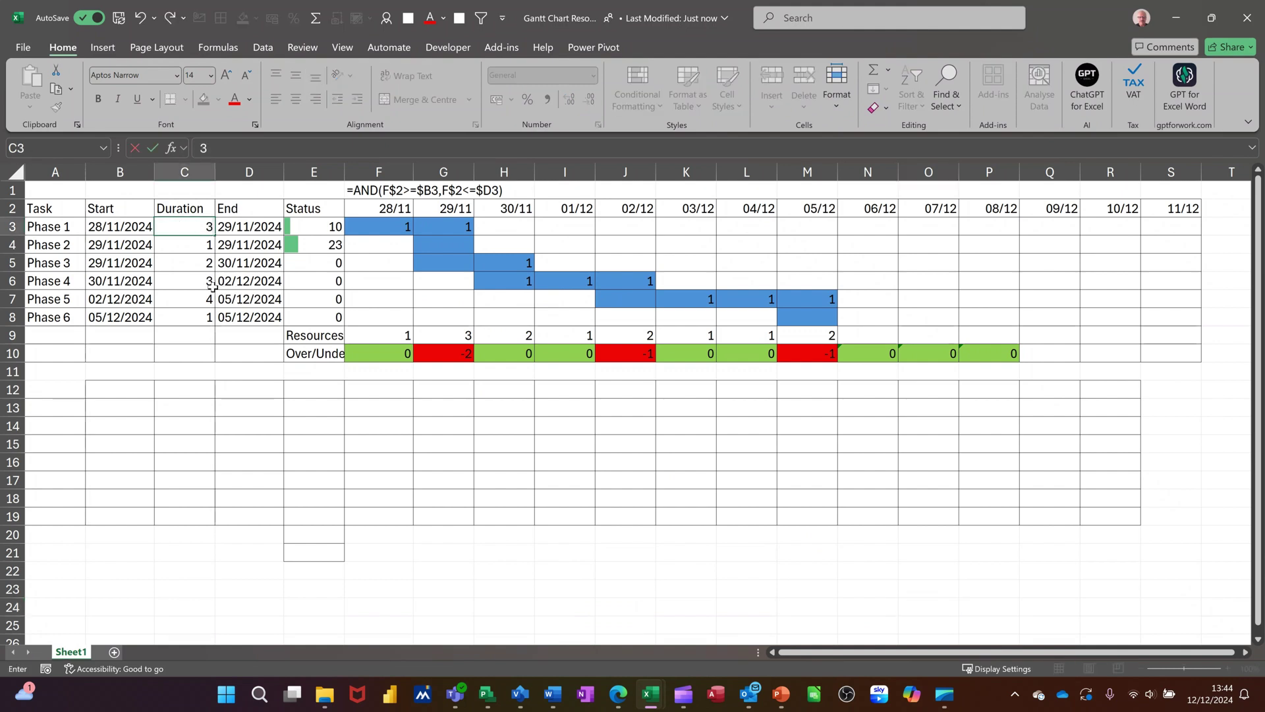
pyautogui.click(204, 281)
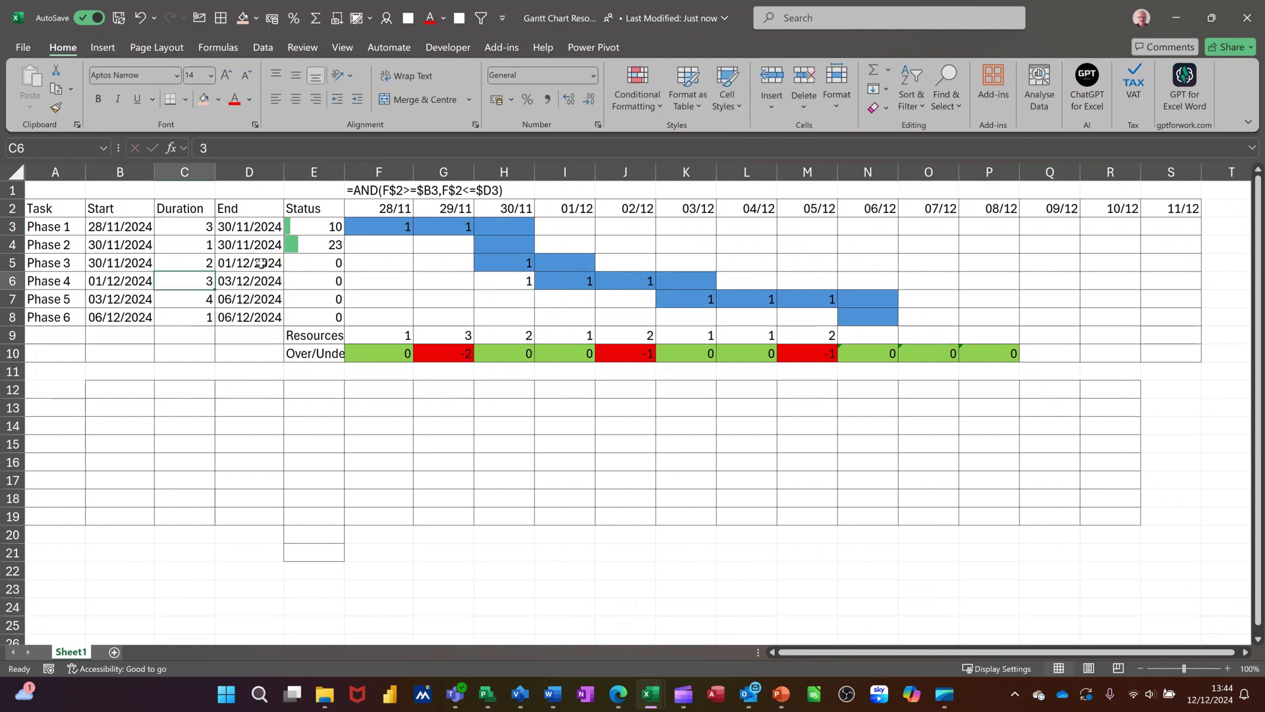
pyautogui.click(190, 249)
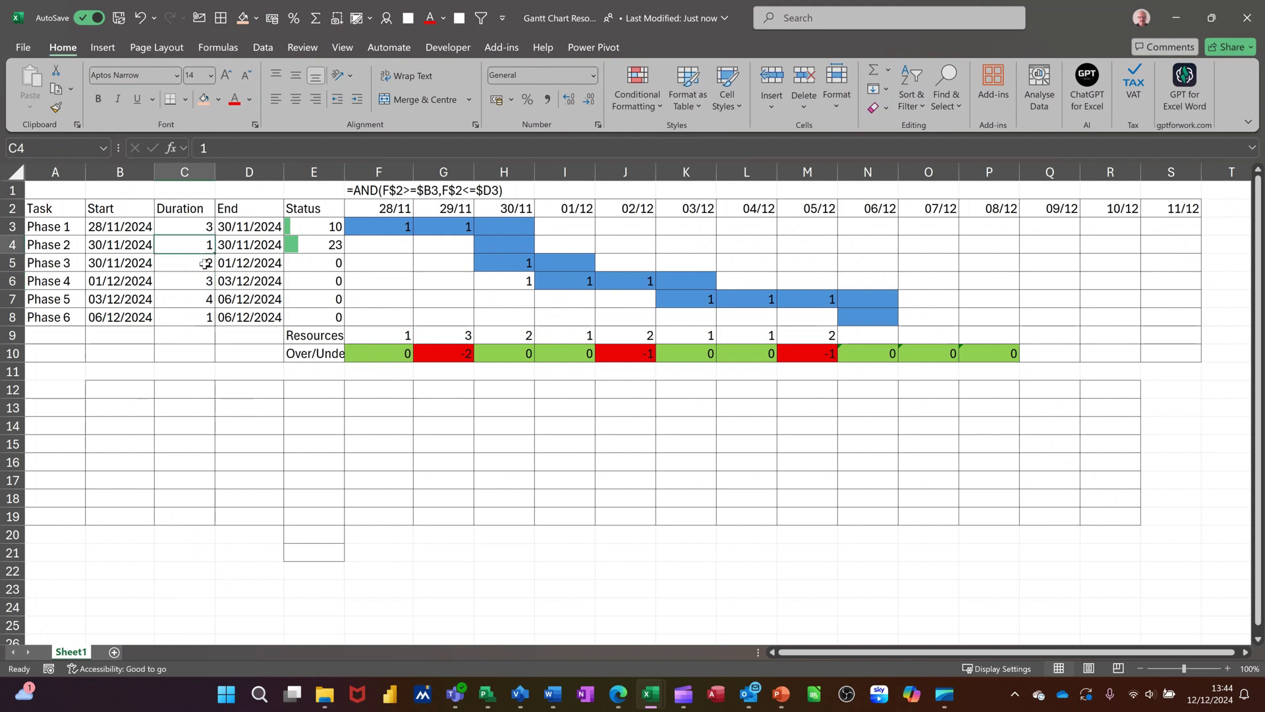
pyautogui.write('4')
pyautogui.click(194, 293)
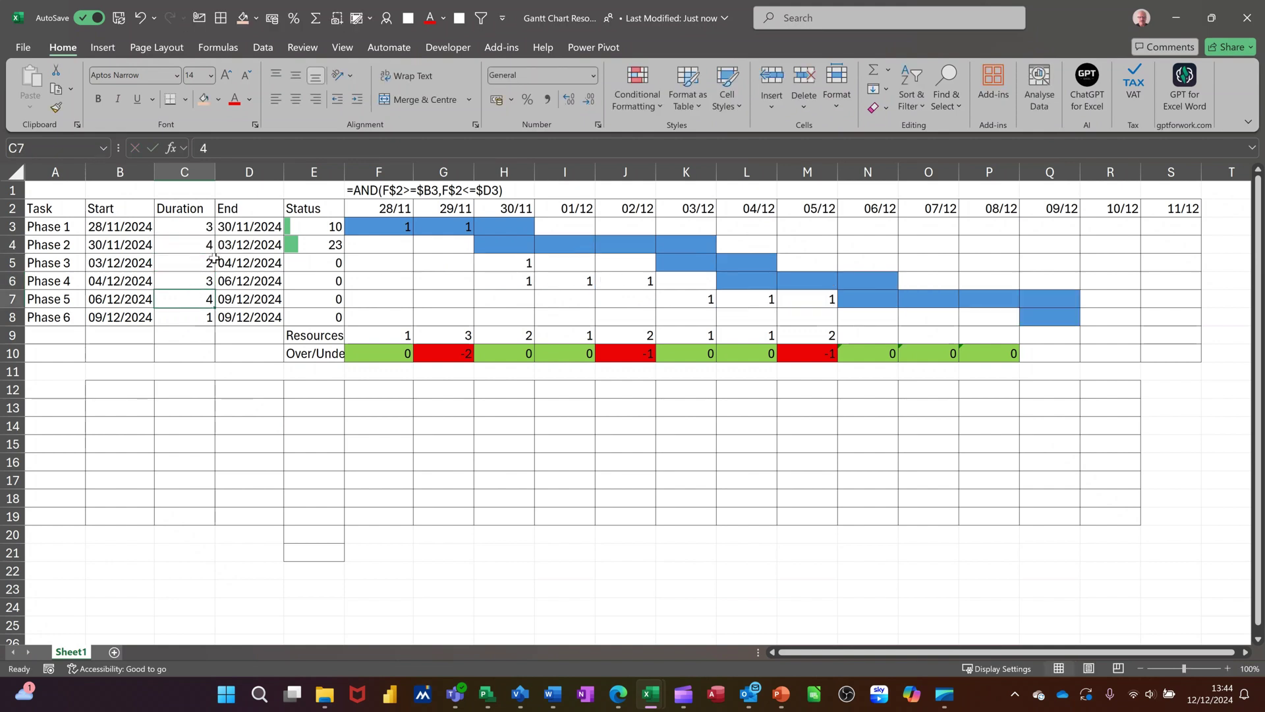
pyautogui.click(187, 233)
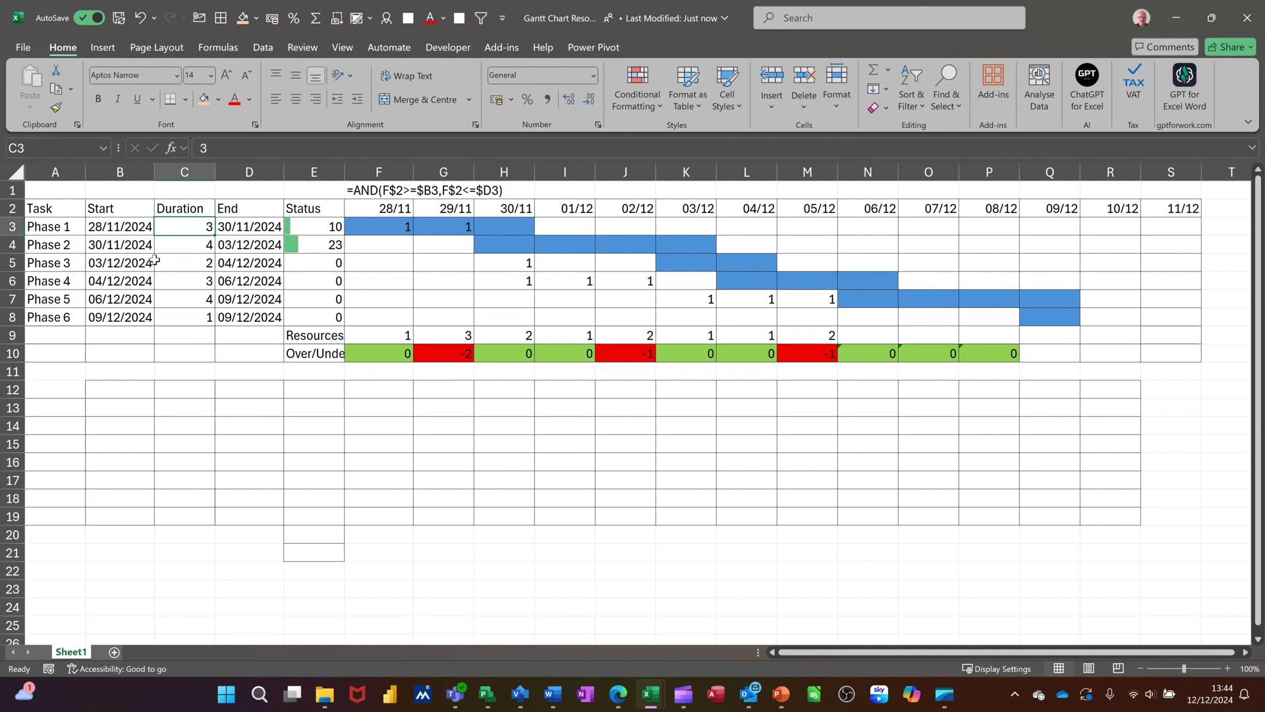
pyautogui.write('1')
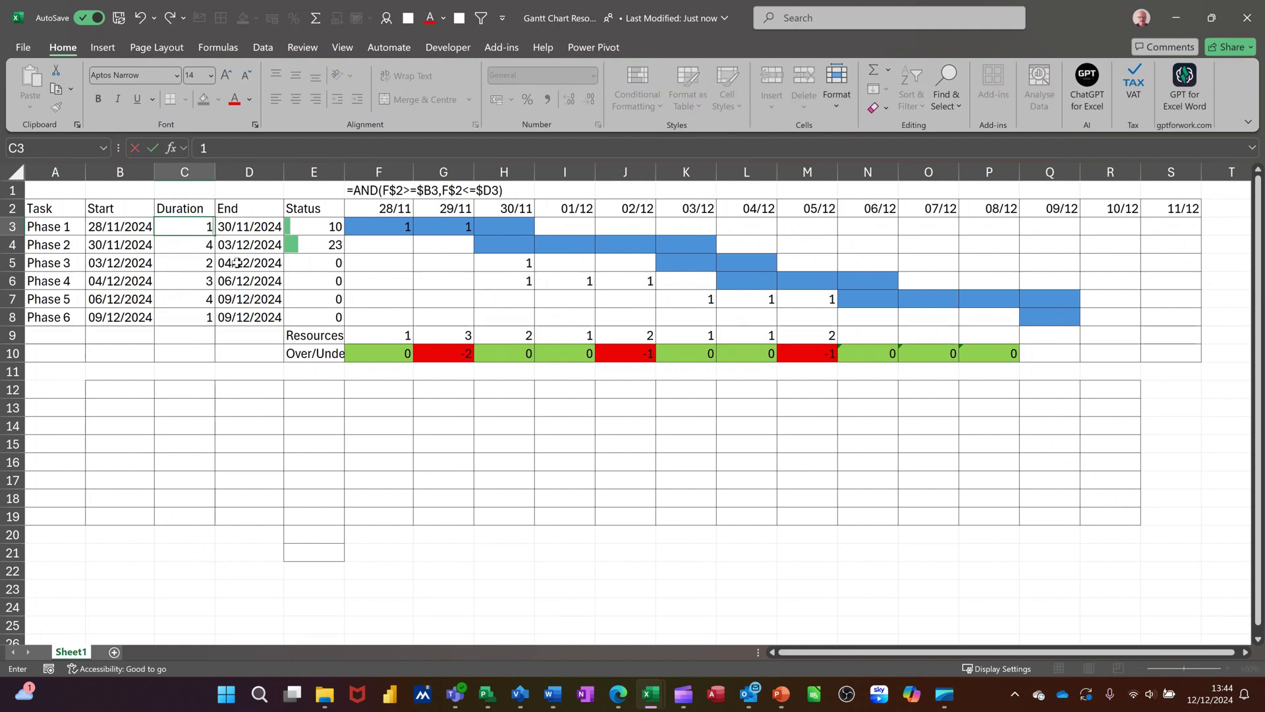
pyautogui.click(240, 263)
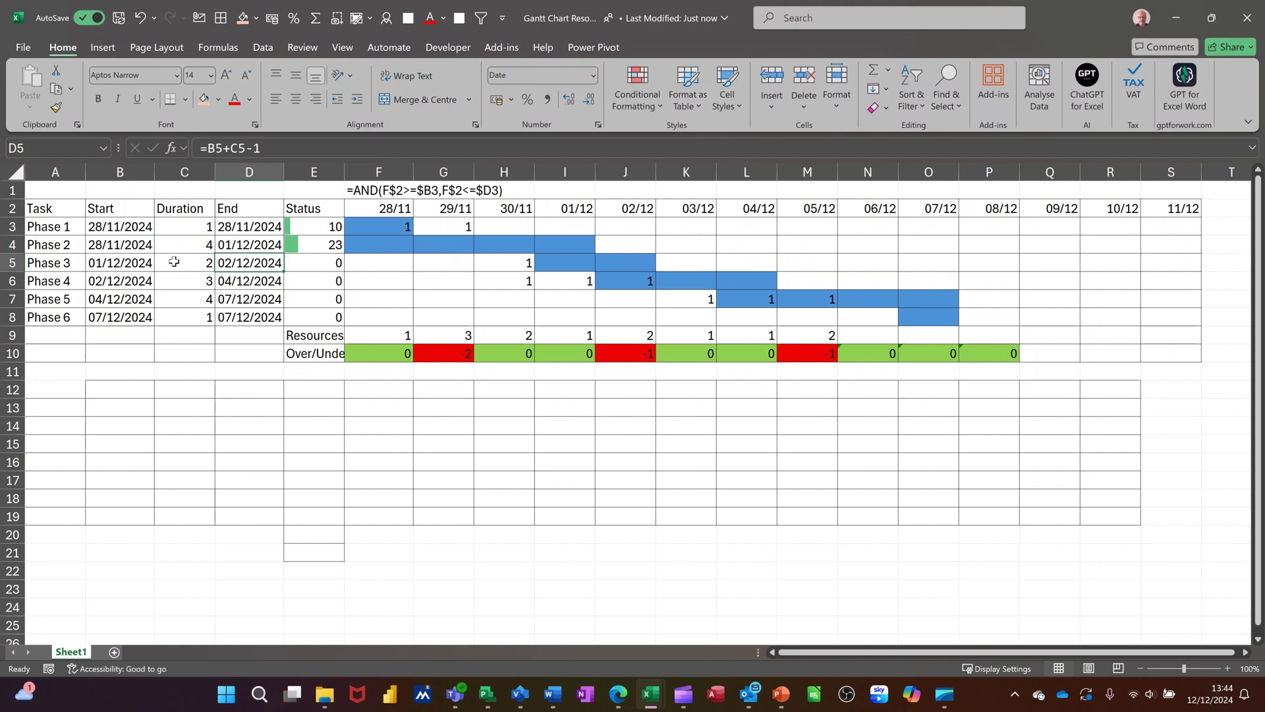
# - Check the start/end date formulas and daily resource counts, then select all six Status values
pyautogui.click(123, 249)
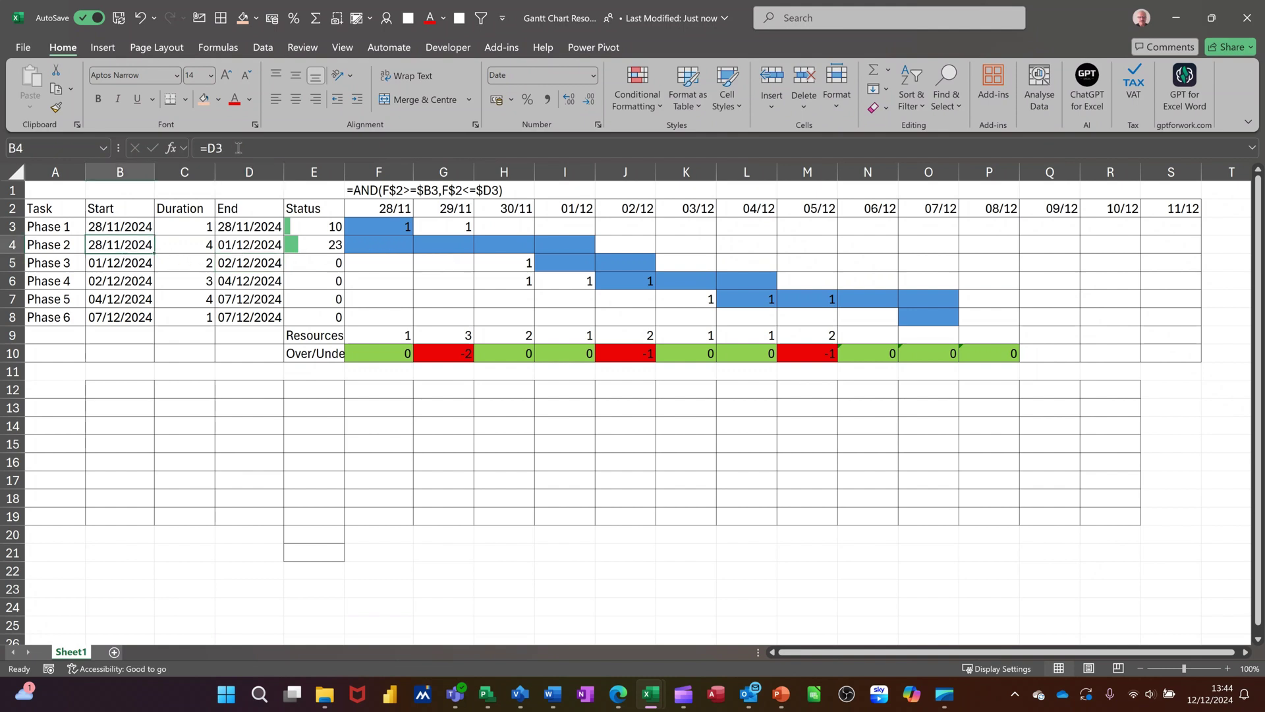
pyautogui.click(234, 248)
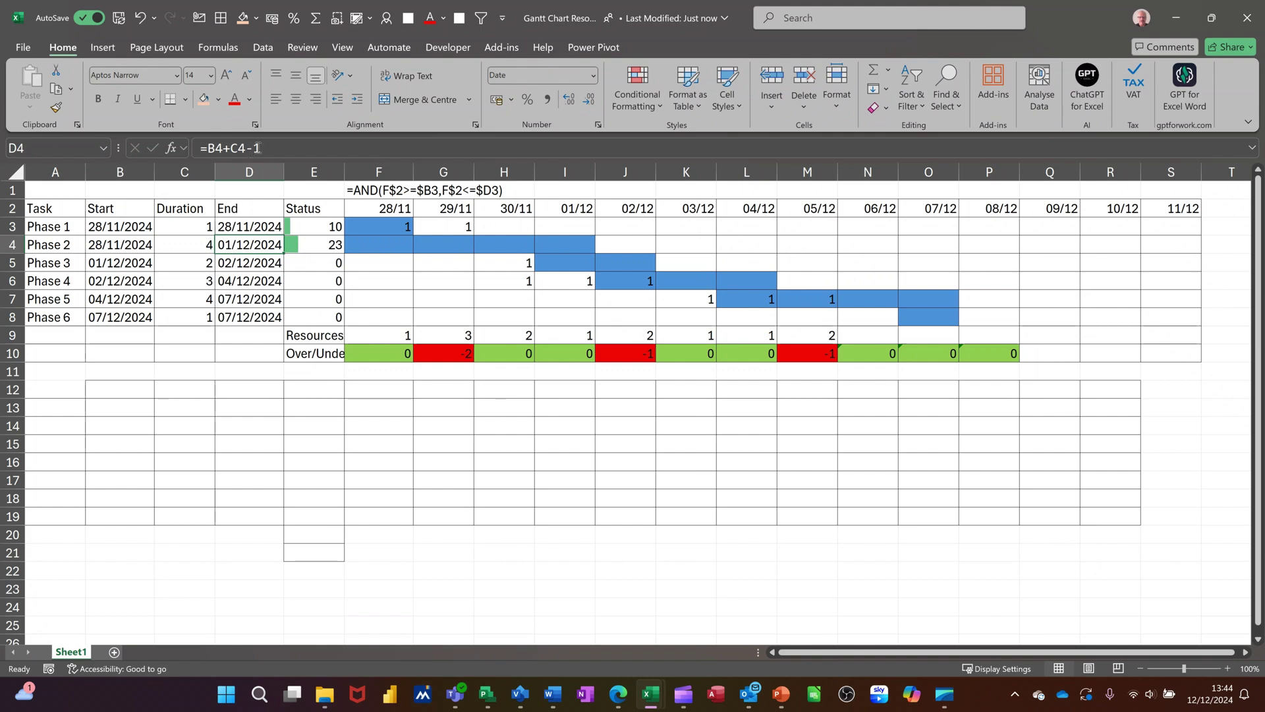
pyautogui.click(237, 297)
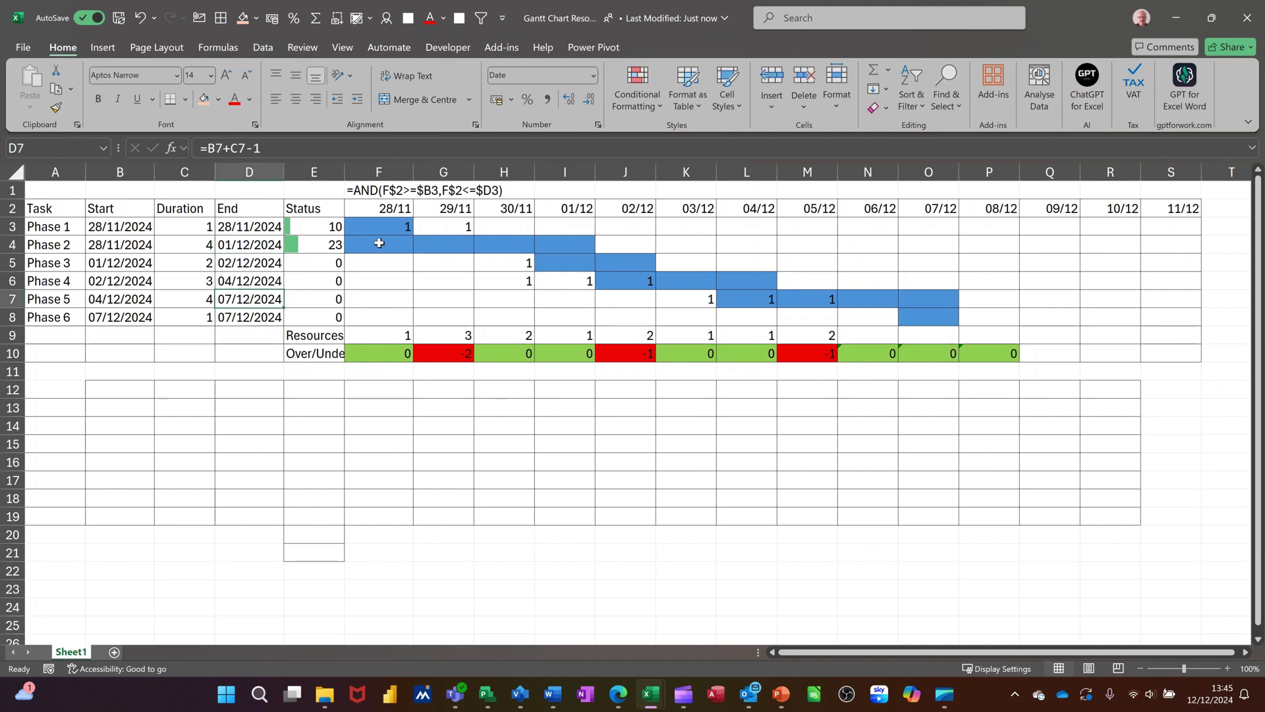
pyautogui.click(394, 336)
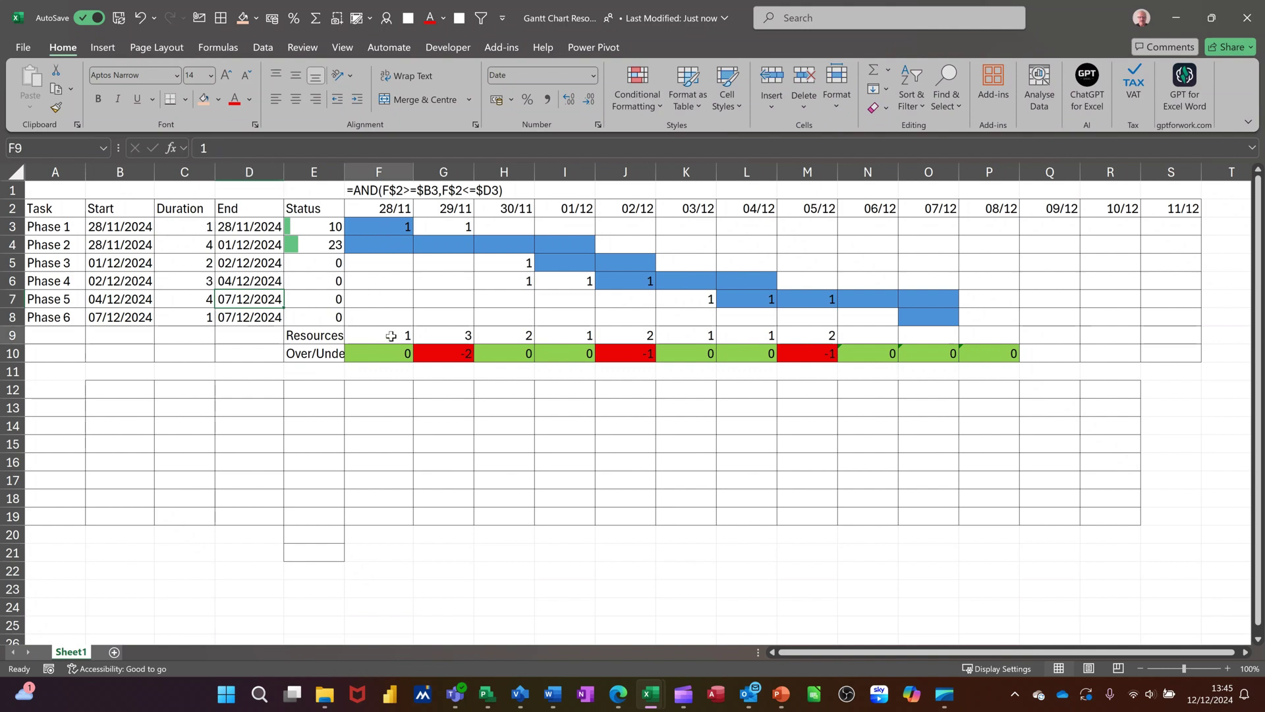
pyautogui.click(462, 335)
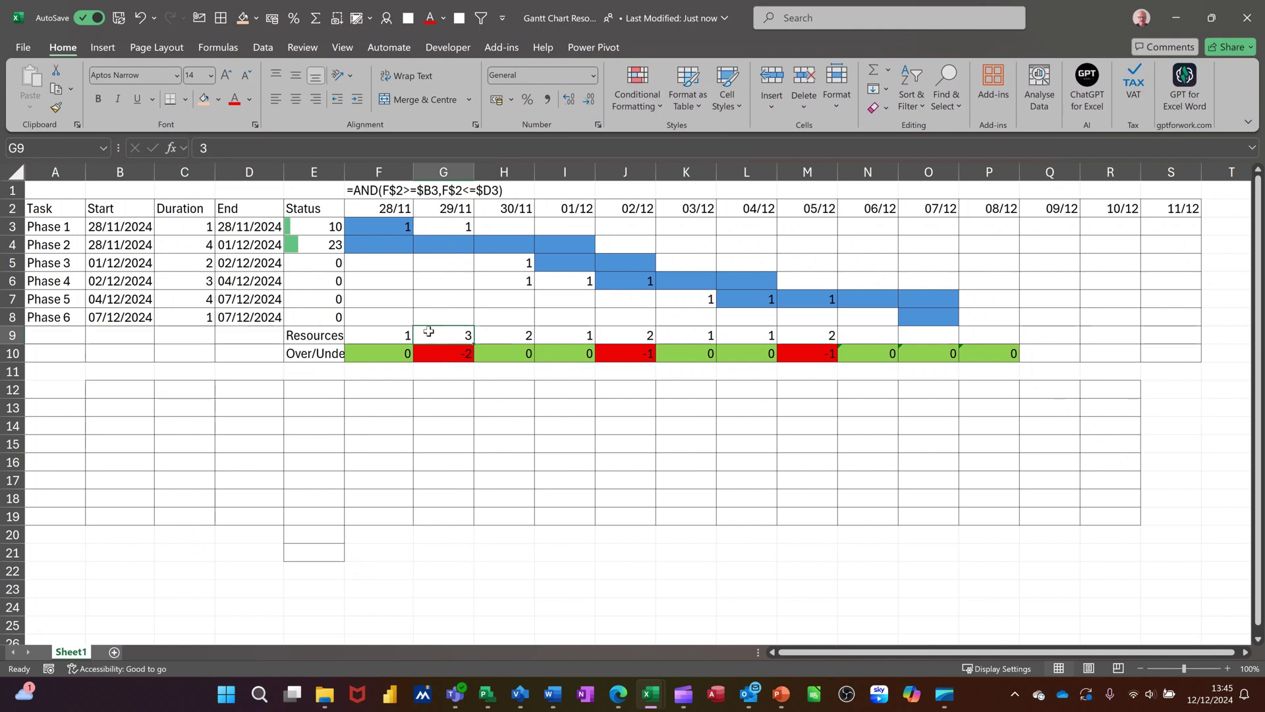
pyautogui.click(453, 226)
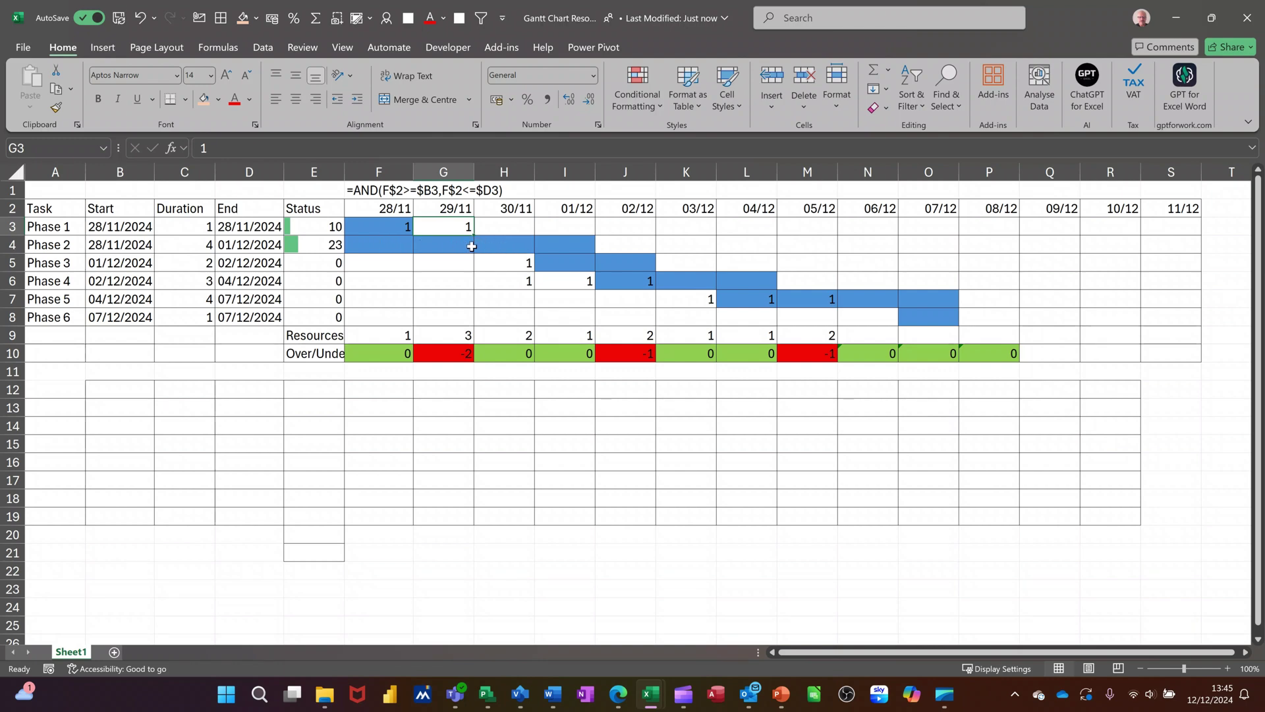
pyautogui.moveTo(305, 234); pyautogui.dragTo(303, 314)
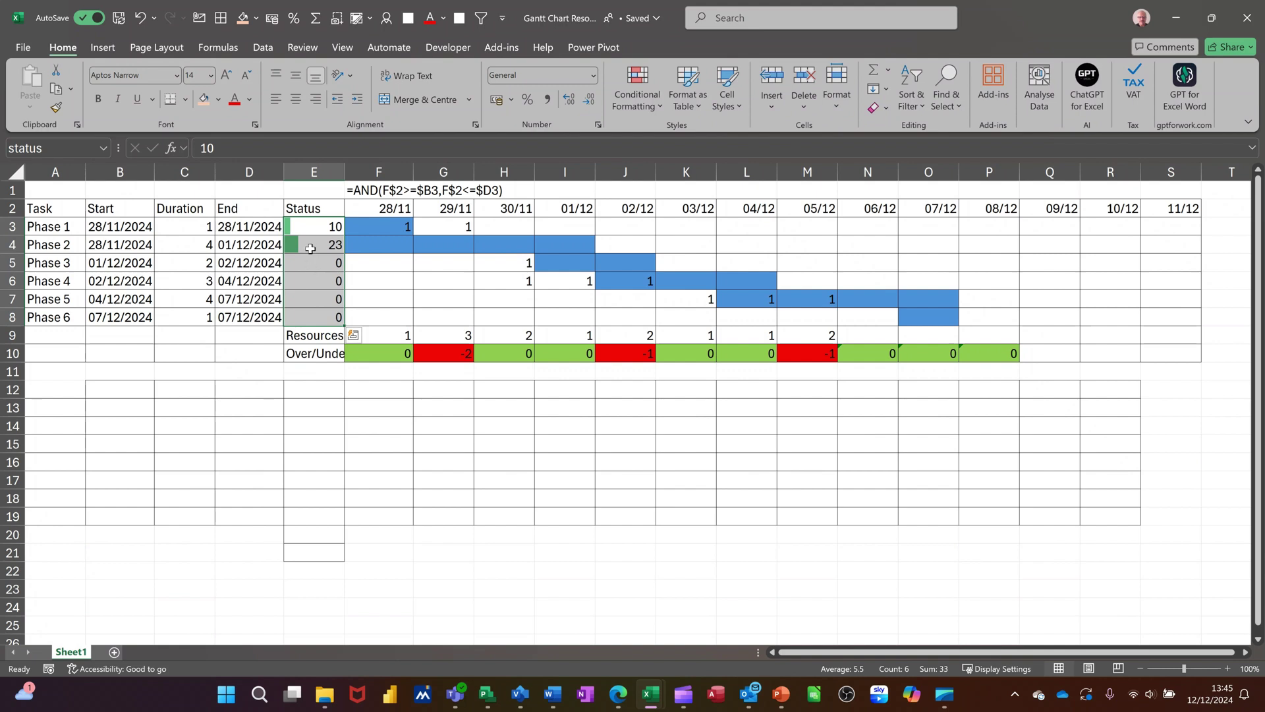
# - Change Phase 2's Status in E4 from 23 to 56, lengthening its green bar
pyautogui.click(311, 248)
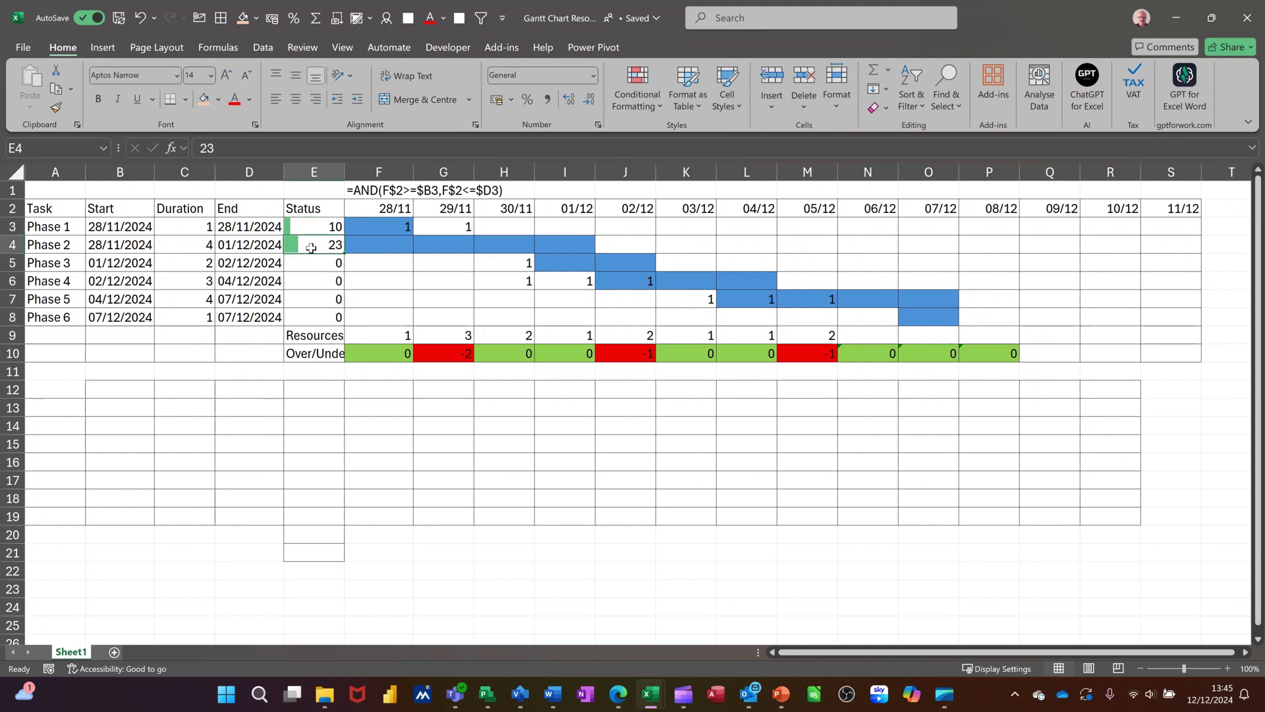
pyautogui.write('56')
pyautogui.press('Return')
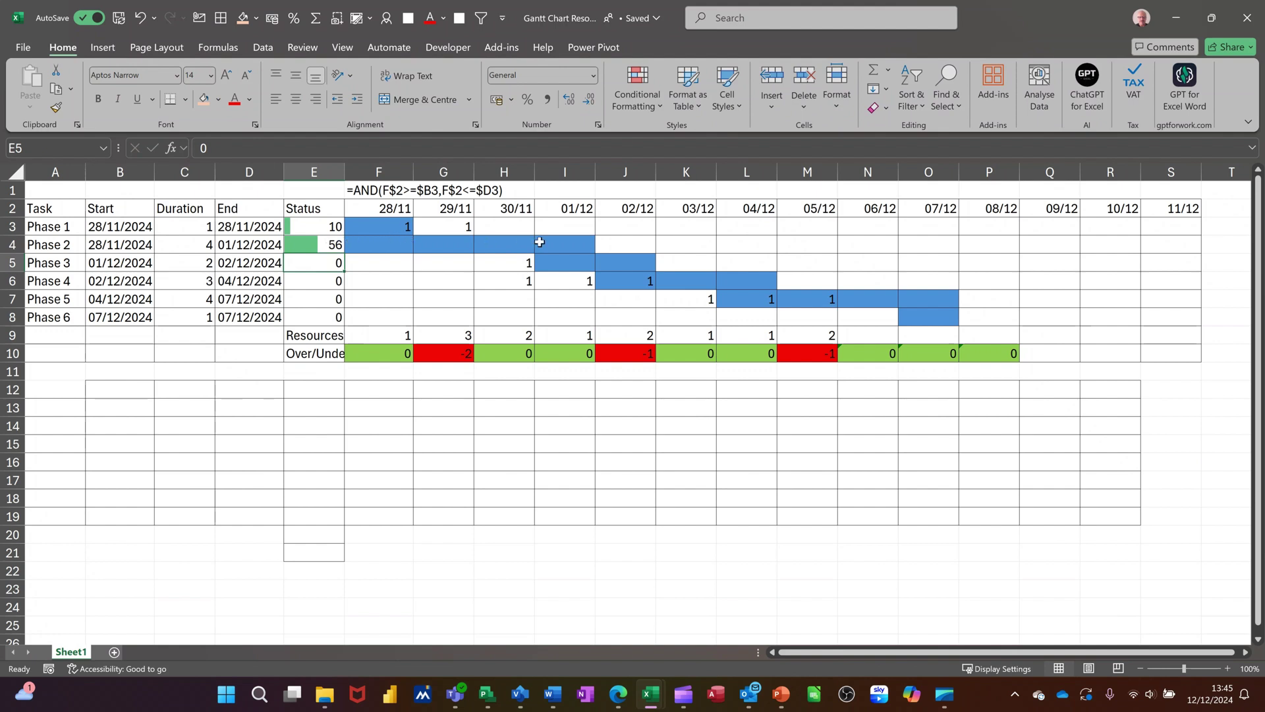
pyautogui.moveTo(382, 227); pyautogui.dragTo(705, 322)
pyautogui.click(388, 249)
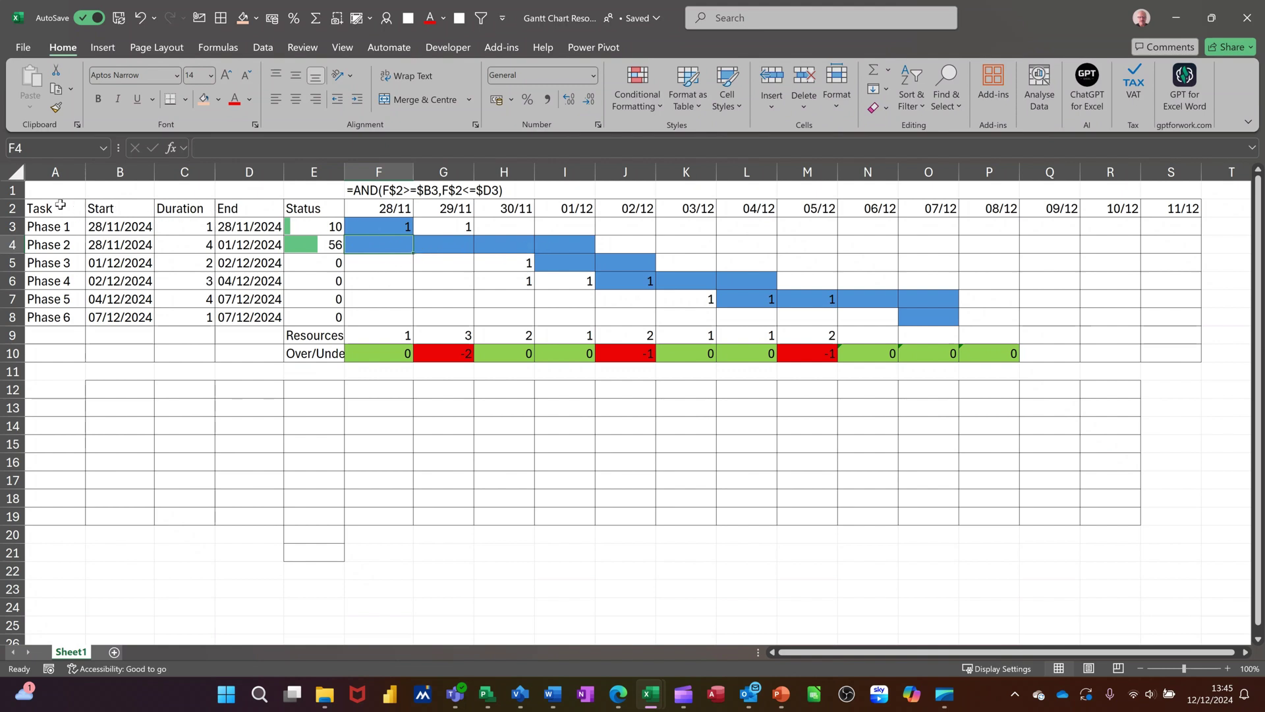
# - Copy header row A2:S2 to row 12 and the Phase 1–6 names to A13:A18
pyautogui.moveTo(59, 208); pyautogui.dragTo(1183, 210)
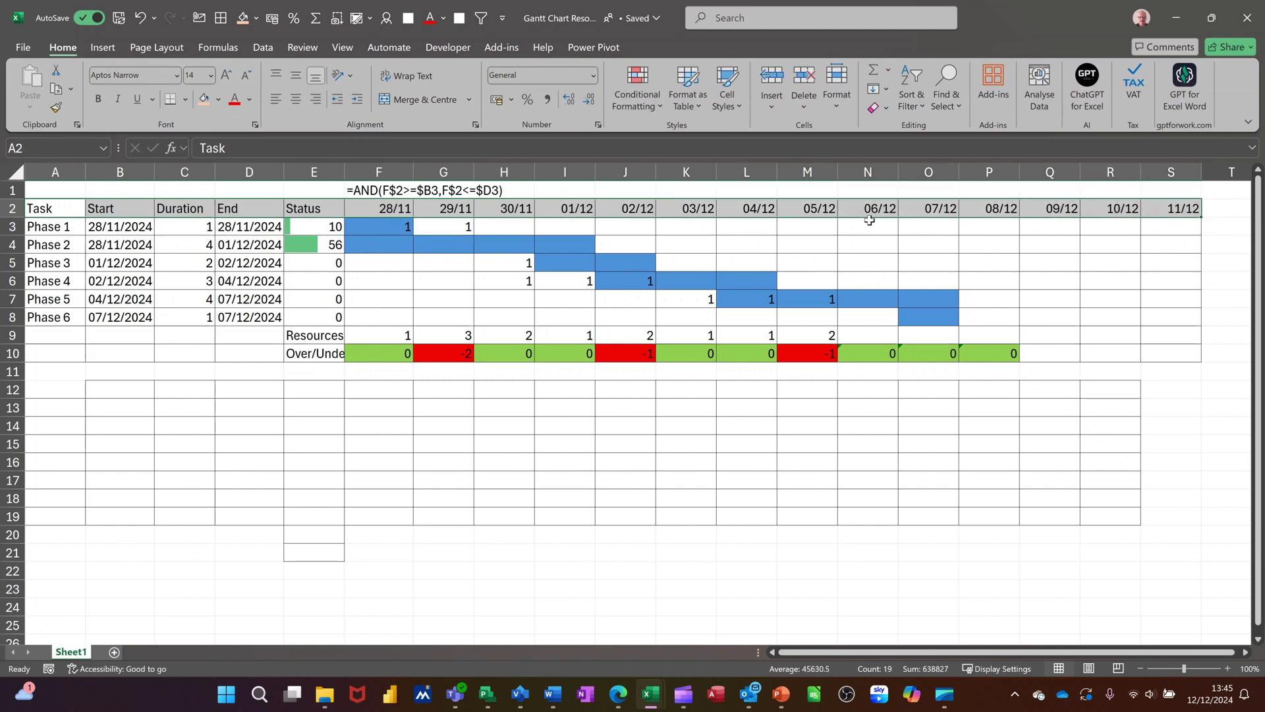
pyautogui.moveTo(873, 221); pyautogui.dragTo(868, 395)
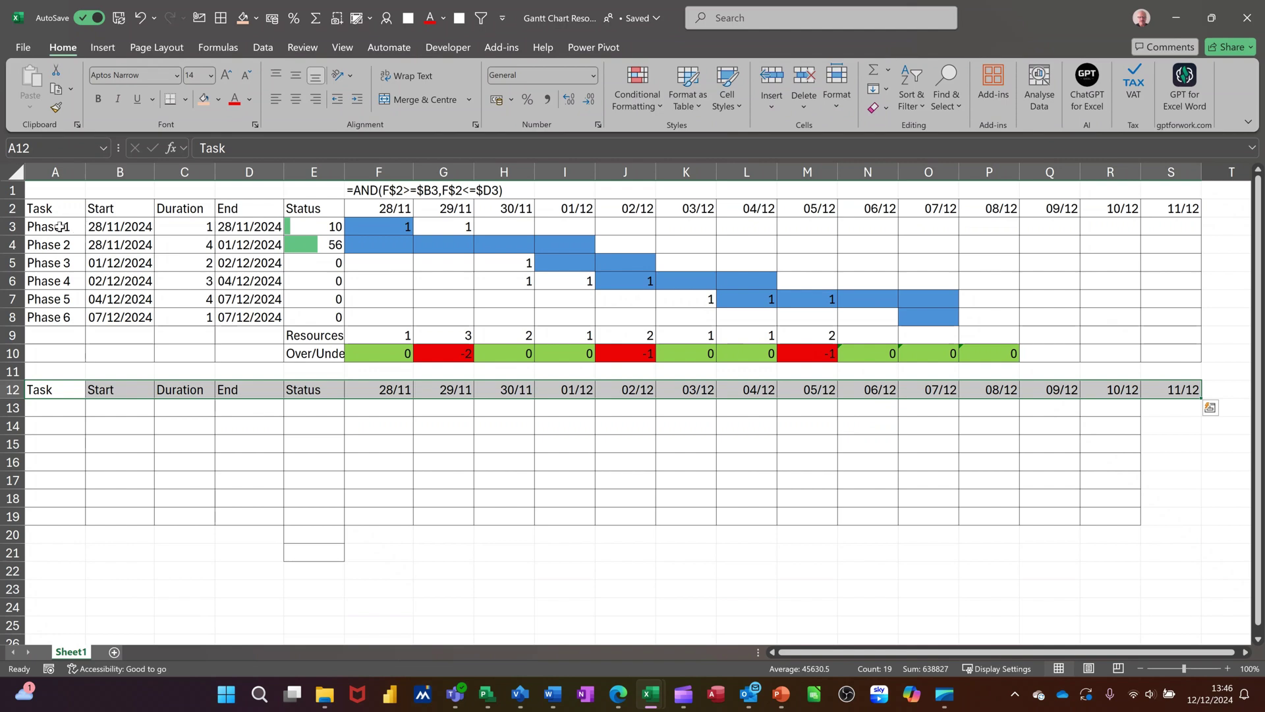
pyautogui.moveTo(55, 228); pyautogui.dragTo(50, 503)
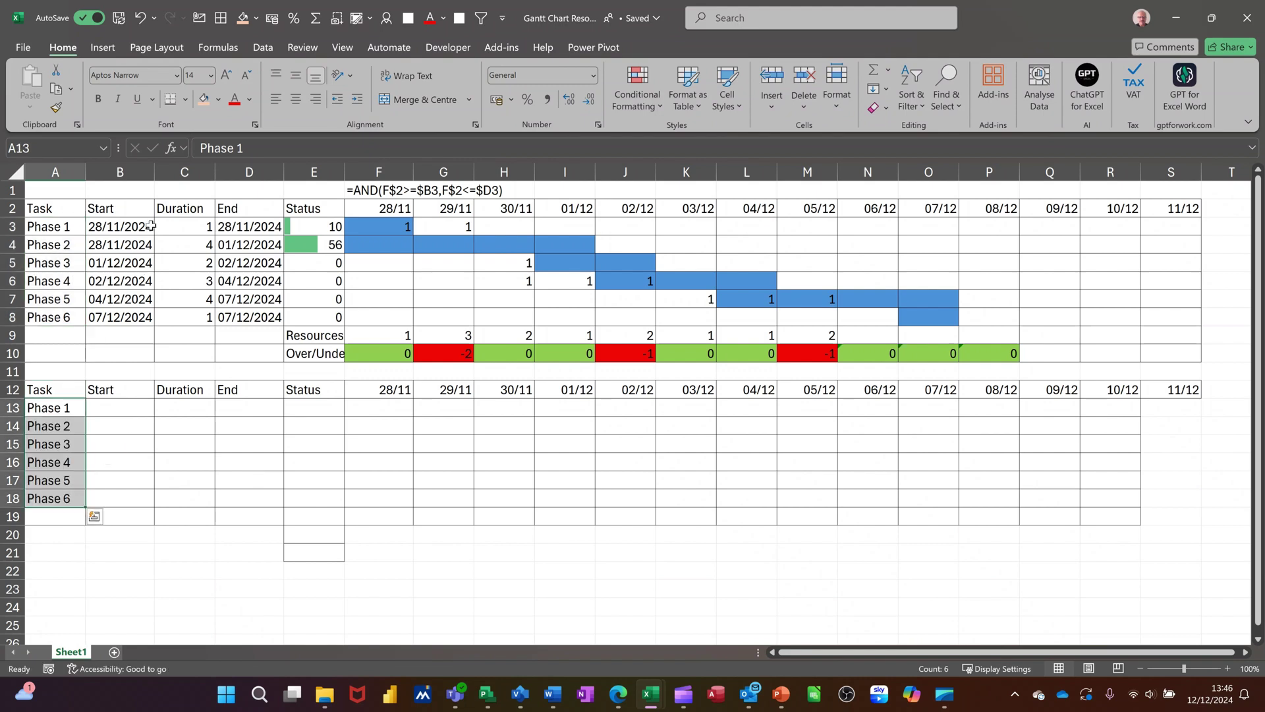
# - Give Phase 1 today's date 12/12/2024 as its start and a duration of 1
pyautogui.click(113, 403)
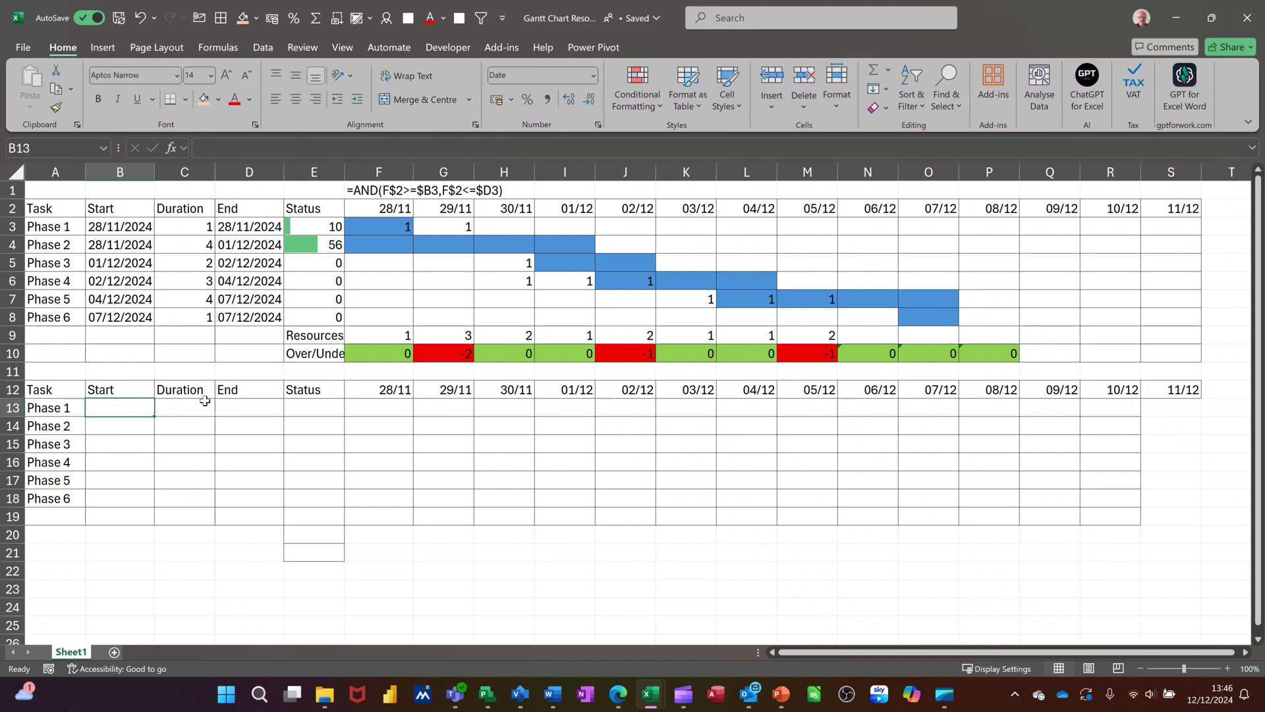
pyautogui.hotkey('ctrl', ';')
pyautogui.click(202, 404)
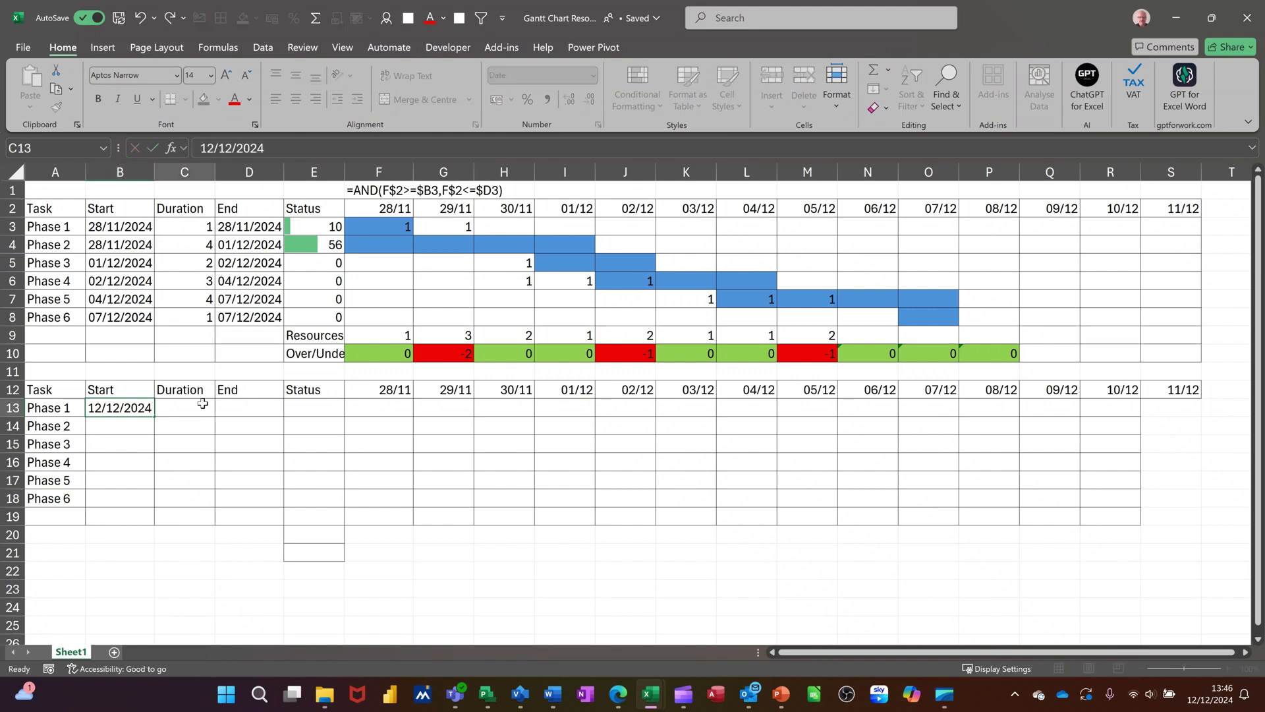
pyautogui.write('1')
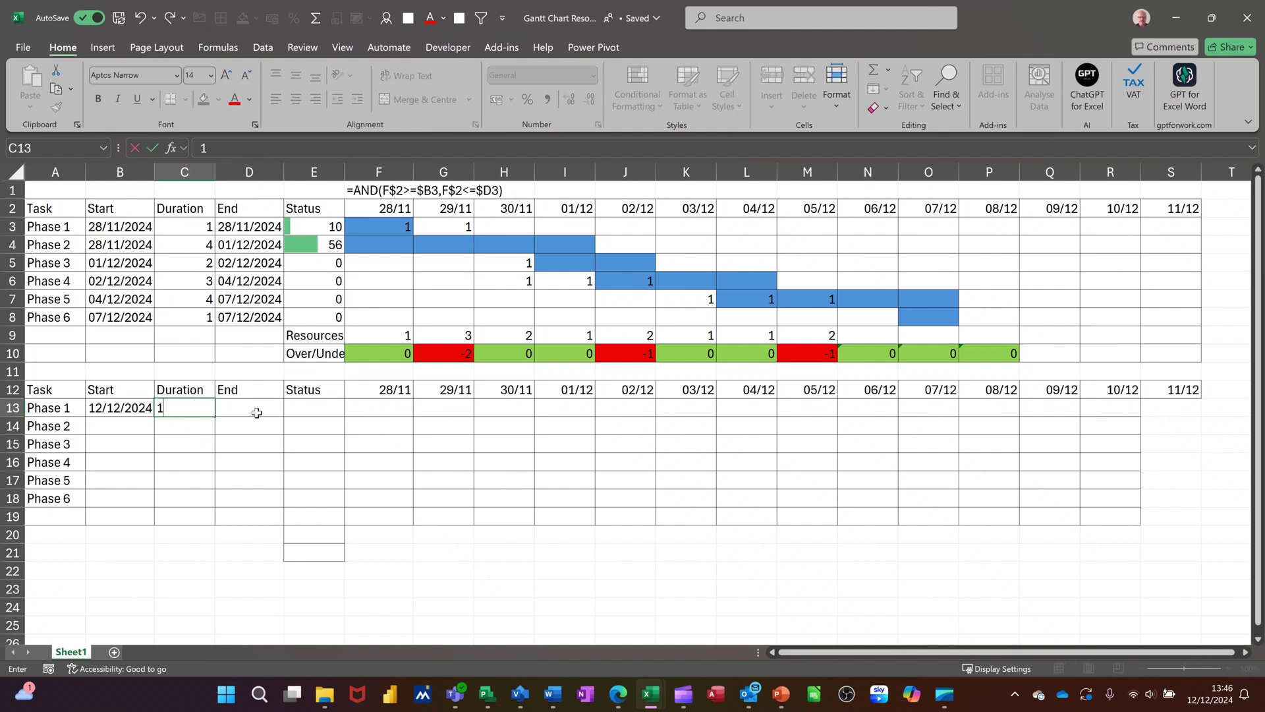
pyautogui.click(257, 407)
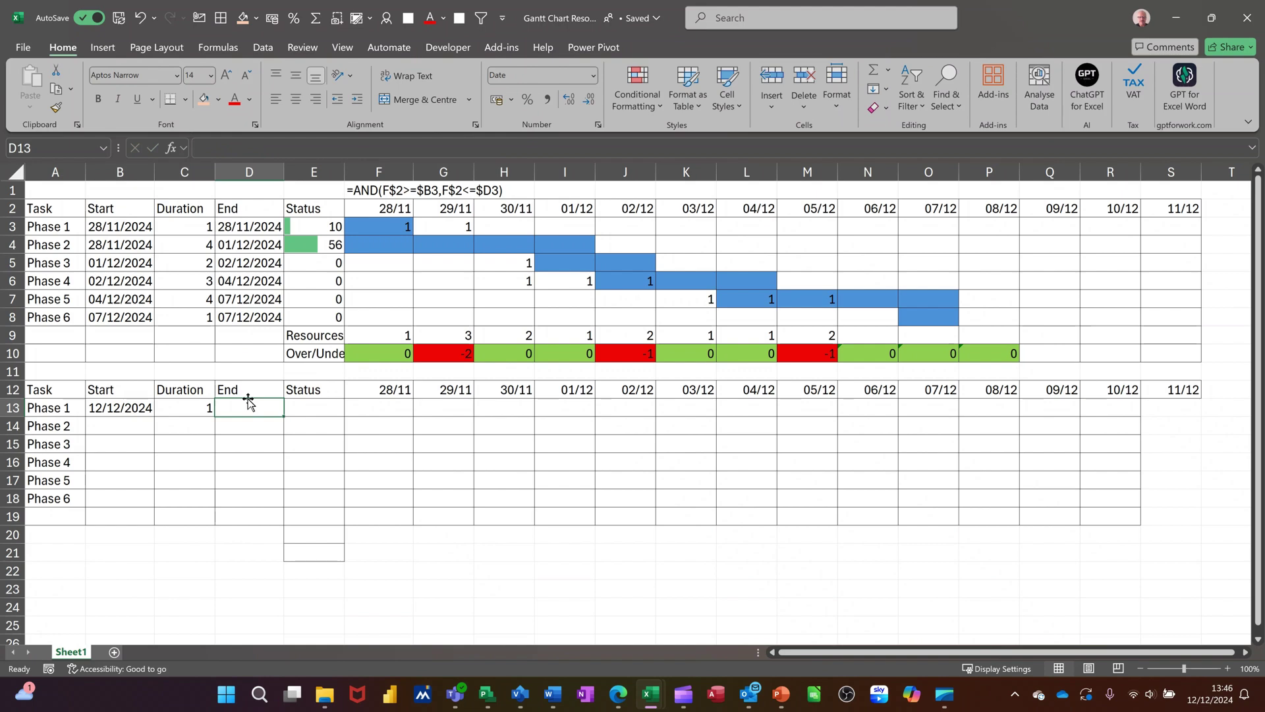
# - Enter =B13+C13-1 as Phase 1's end, then change its duration to 2
pyautogui.write('=')
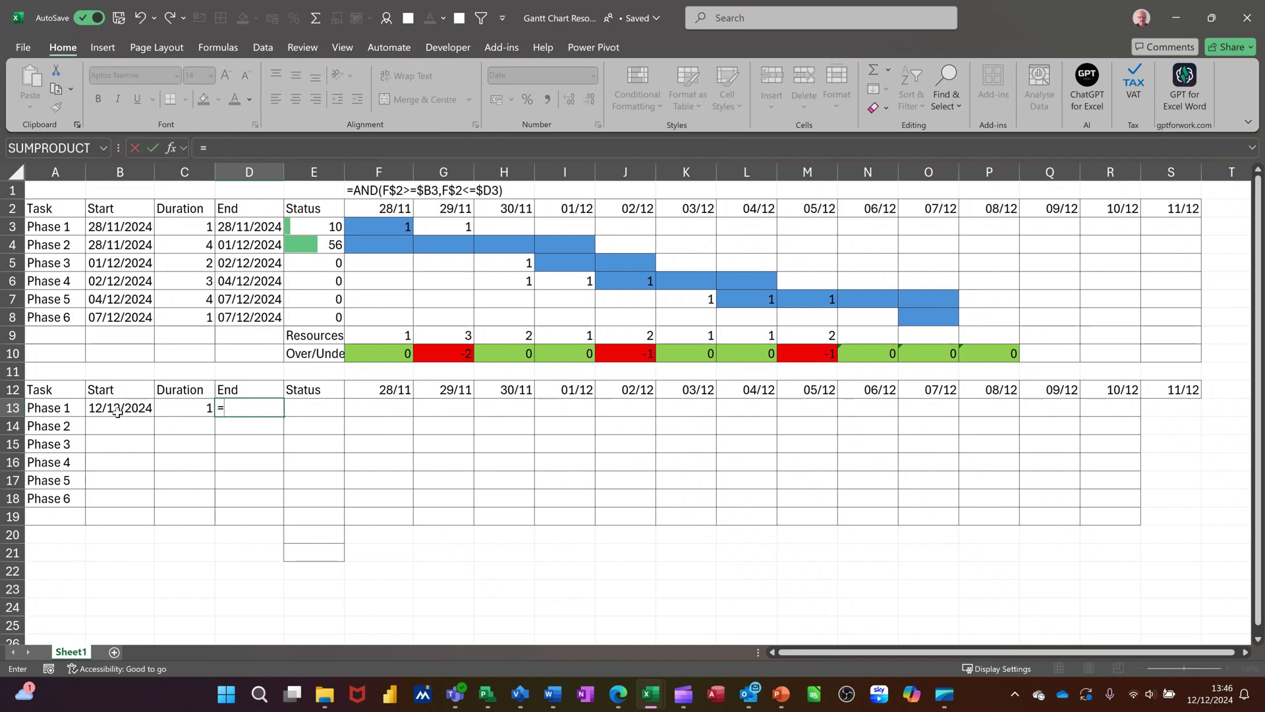
pyautogui.click(117, 409)
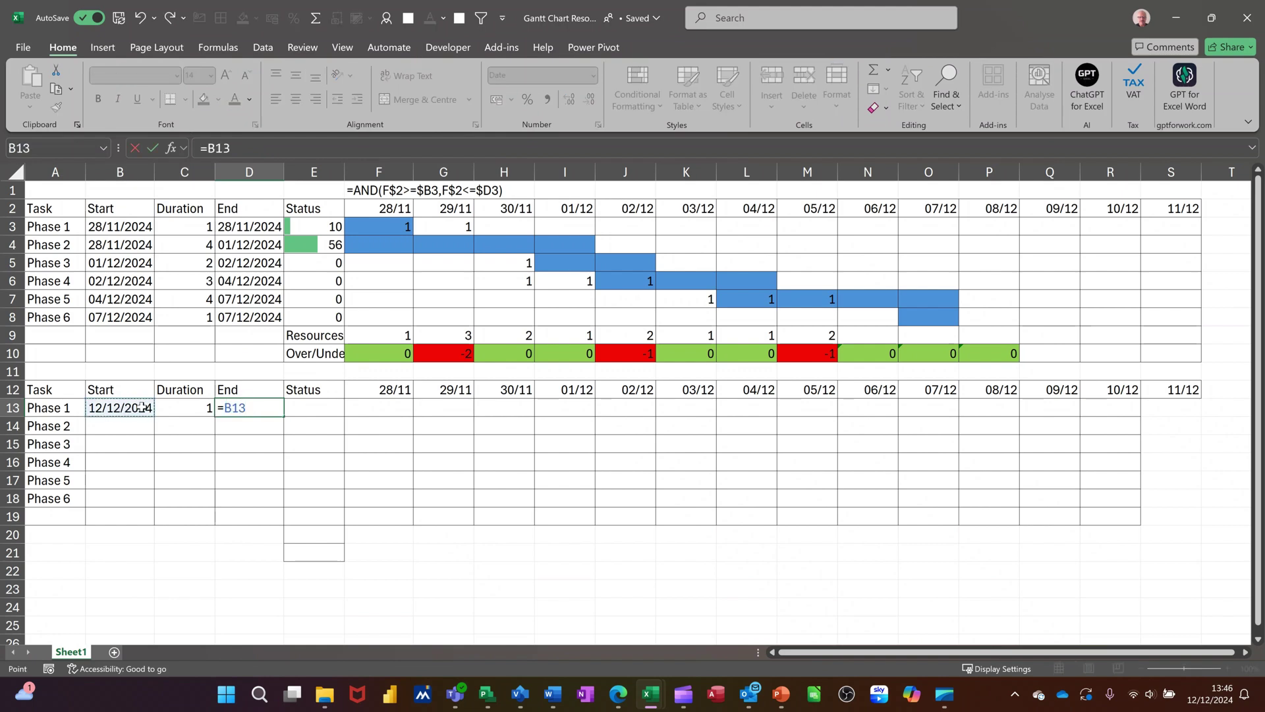
pyautogui.write('+')
pyautogui.click(183, 410)
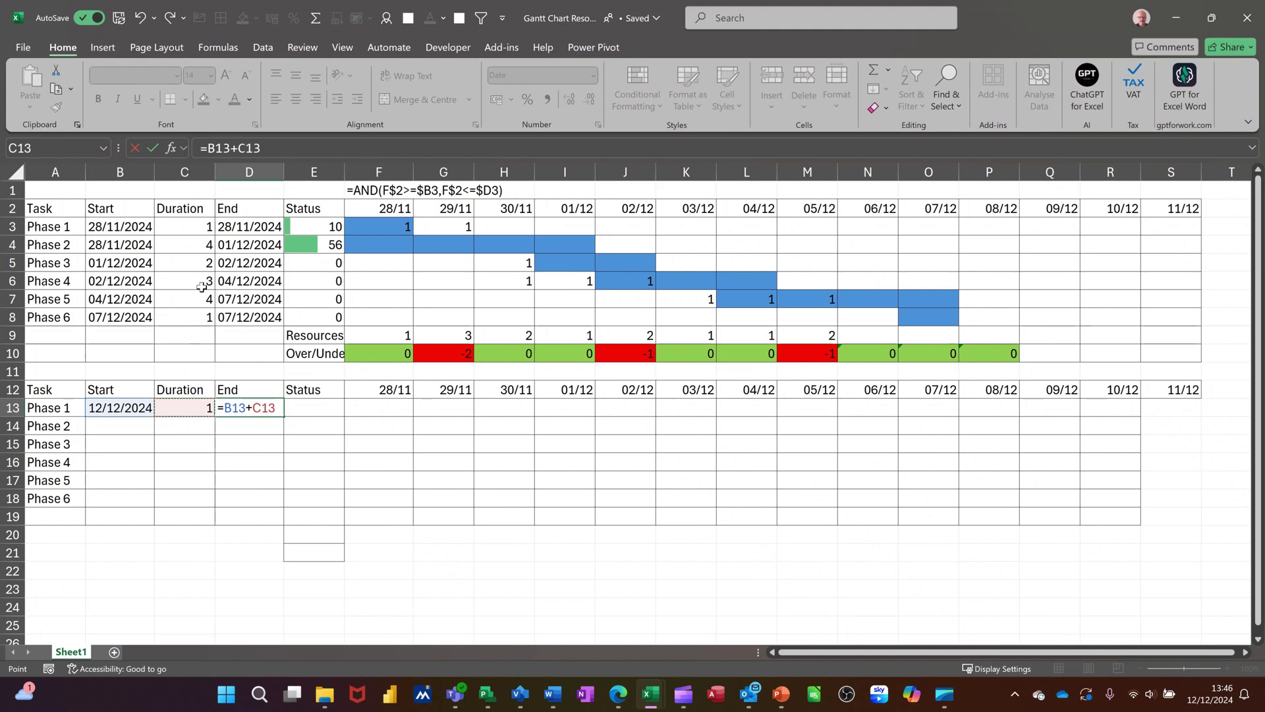
pyautogui.write('-1')
pyautogui.click(152, 148)
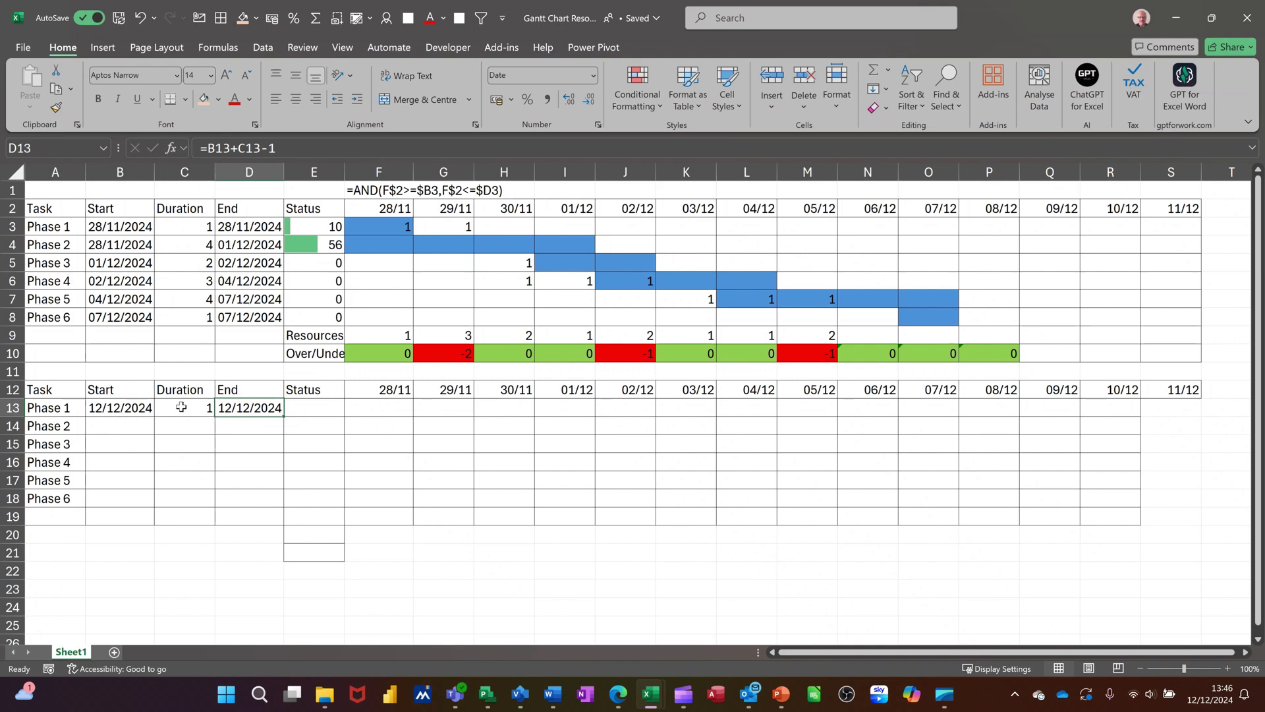
pyautogui.click(182, 407)
pyautogui.write('2')
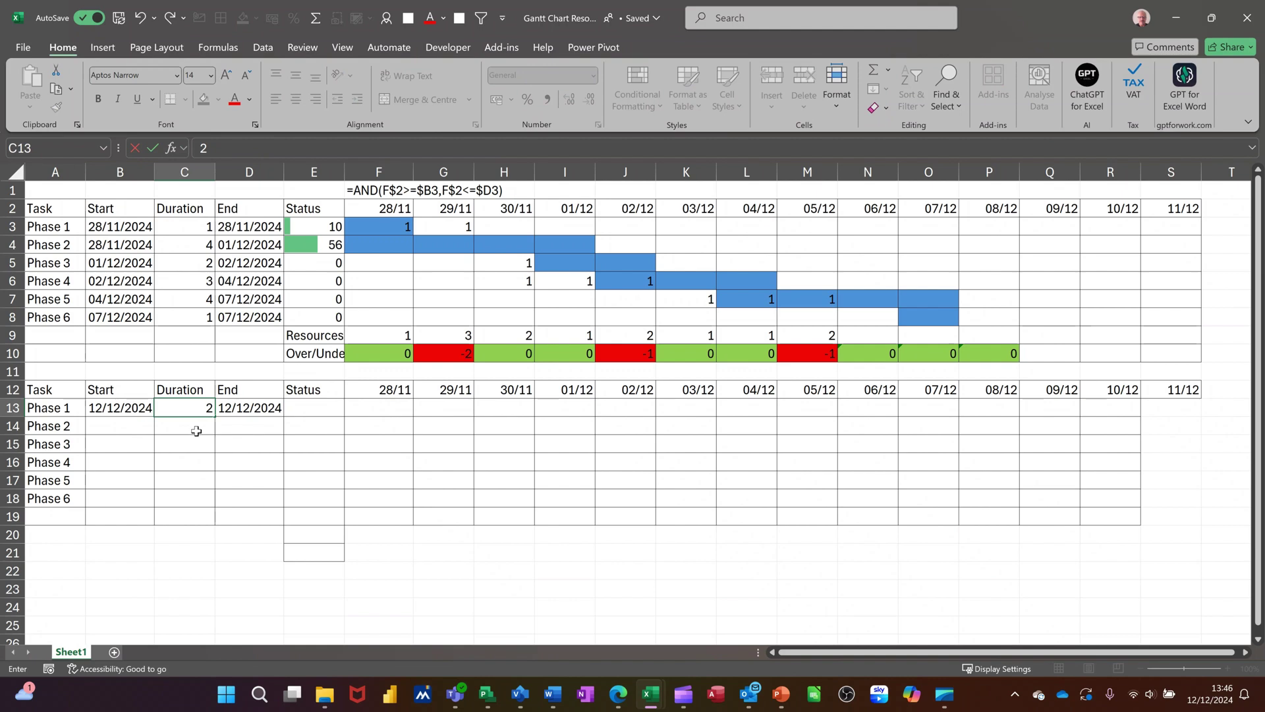
pyautogui.press('Return')
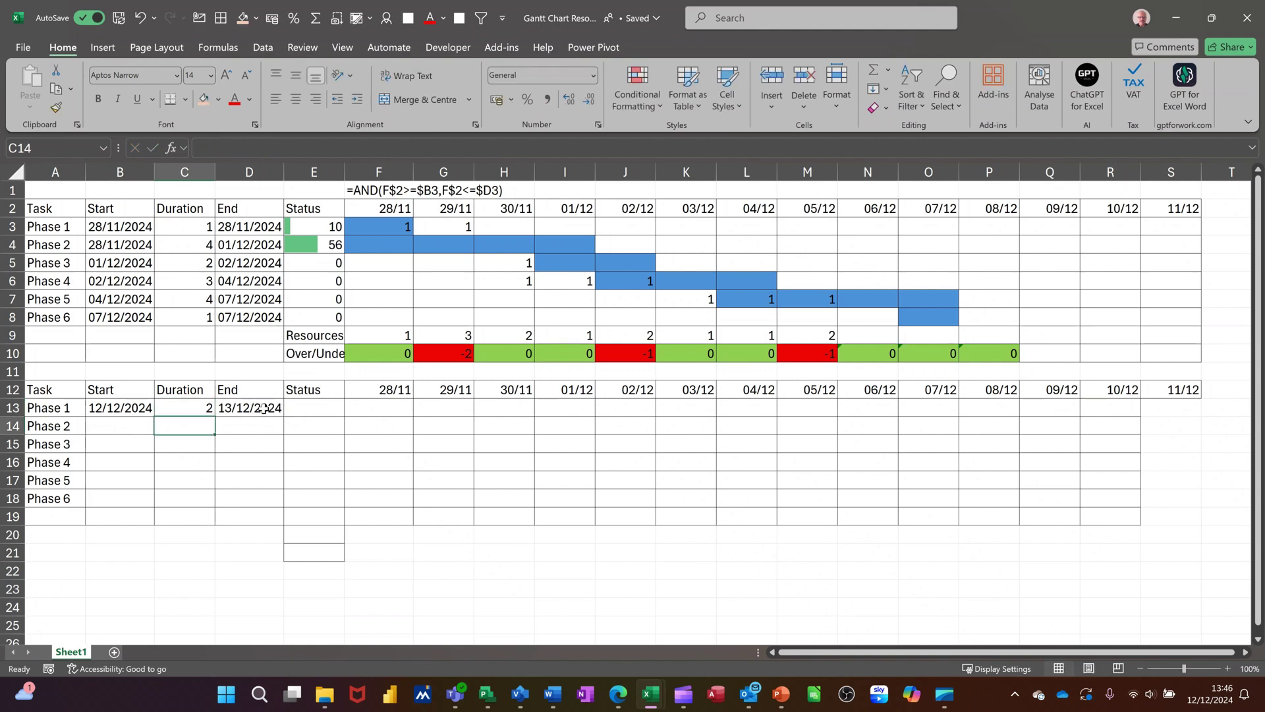
pyautogui.click(261, 409)
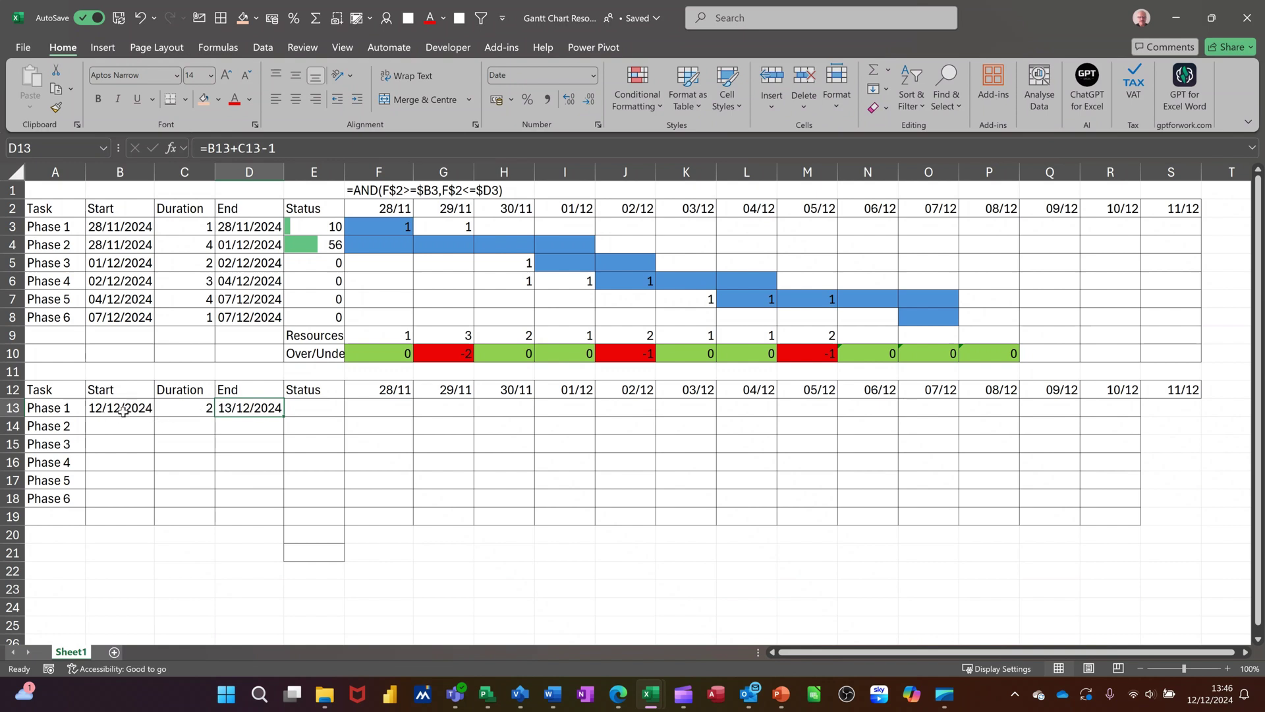
# - Enter =D13 in B14 so Phase 2 starts on Phase 1's end date
pyautogui.click(118, 429)
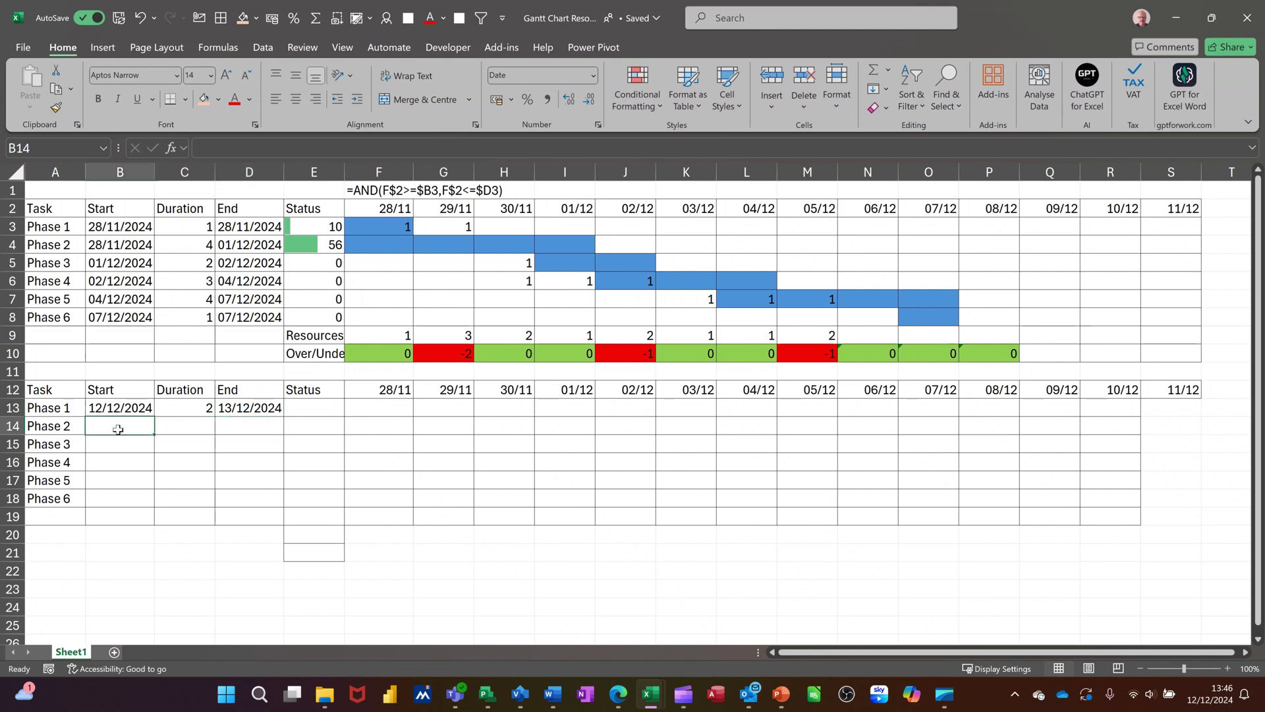
pyautogui.write('=')
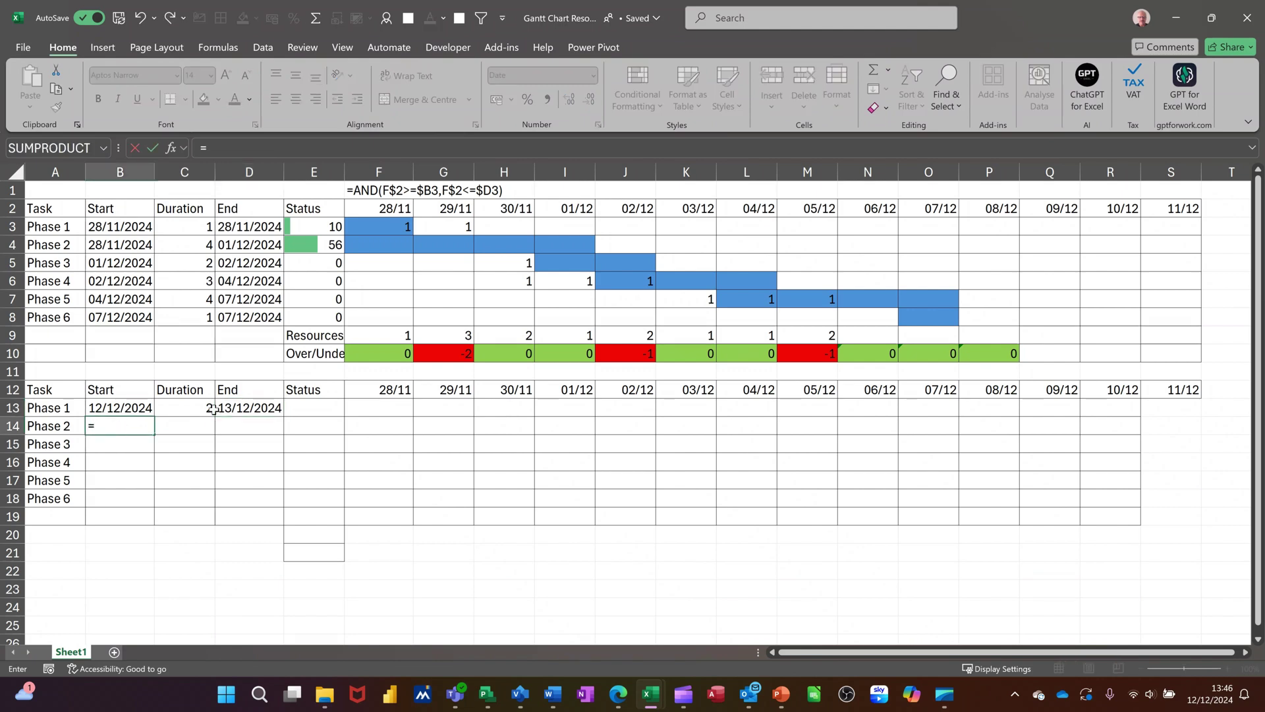
pyautogui.click(232, 408)
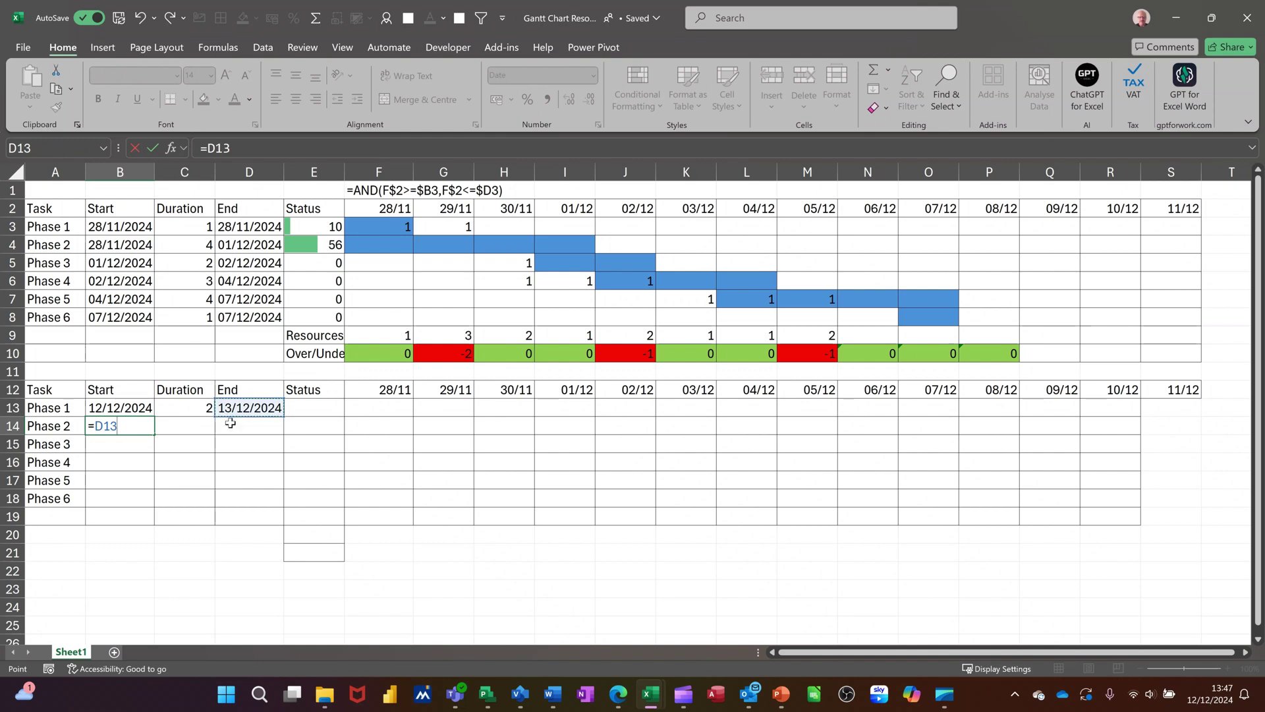
pyautogui.press('Tab')
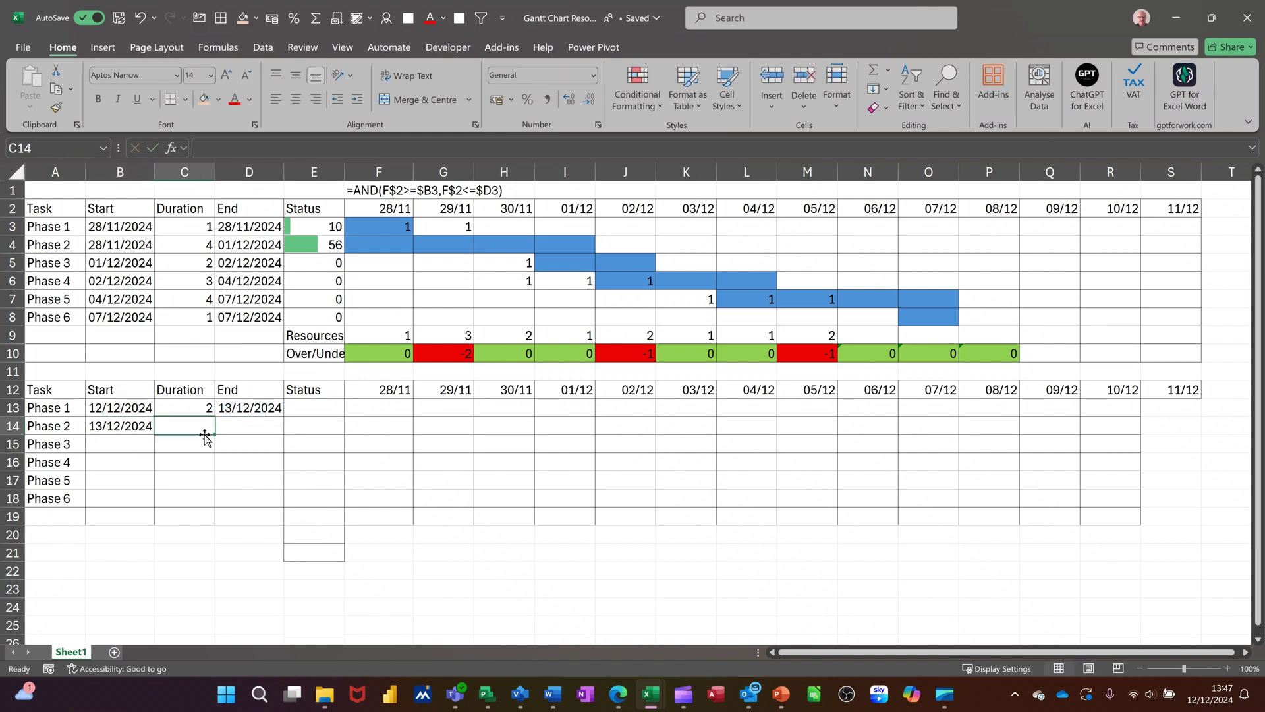
# - Enter durations 1, 1, 2, 2, 2 for Phases 2–6 in C14:C18
pyautogui.write('1')
pyautogui.press('Return')
pyautogui.write('1')
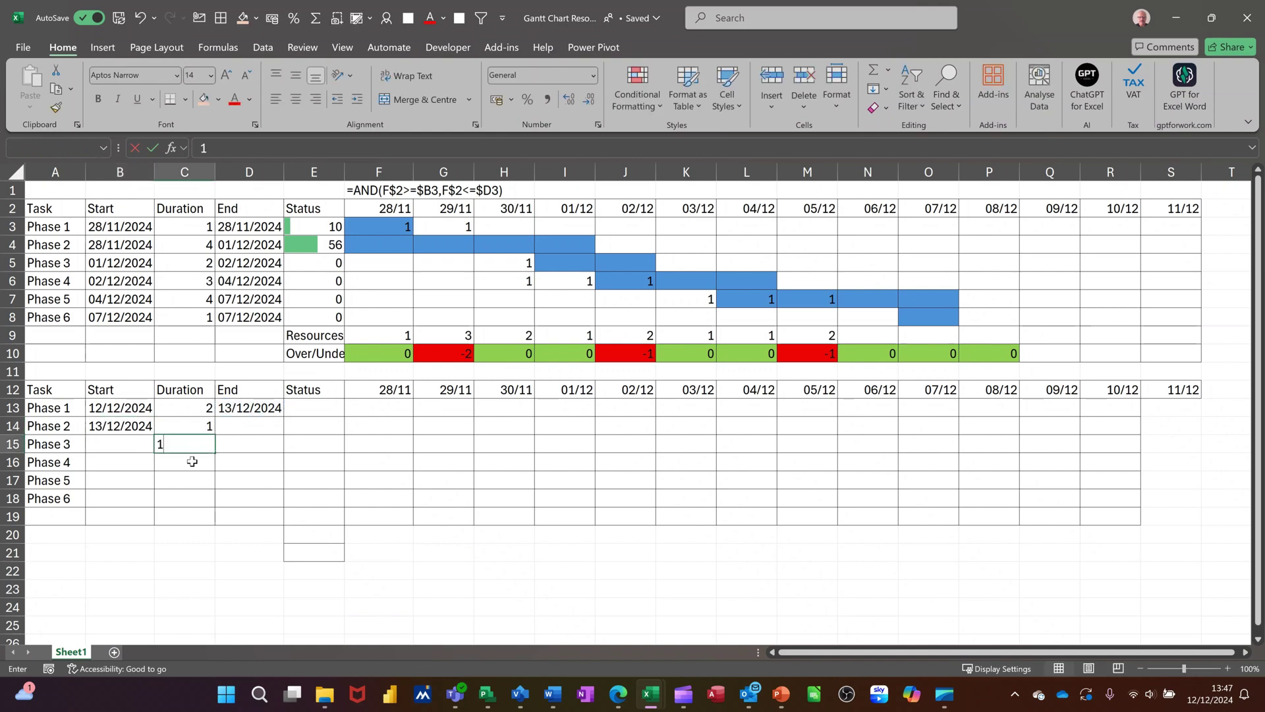
pyautogui.press('Return')
pyautogui.write('2')
pyautogui.press('Return')
pyautogui.write('2')
pyautogui.press('Return')
pyautogui.write('2')
# - Fill the start and end date formulas down to Phase 6, ending 16/12/2024
pyautogui.click(136, 430)
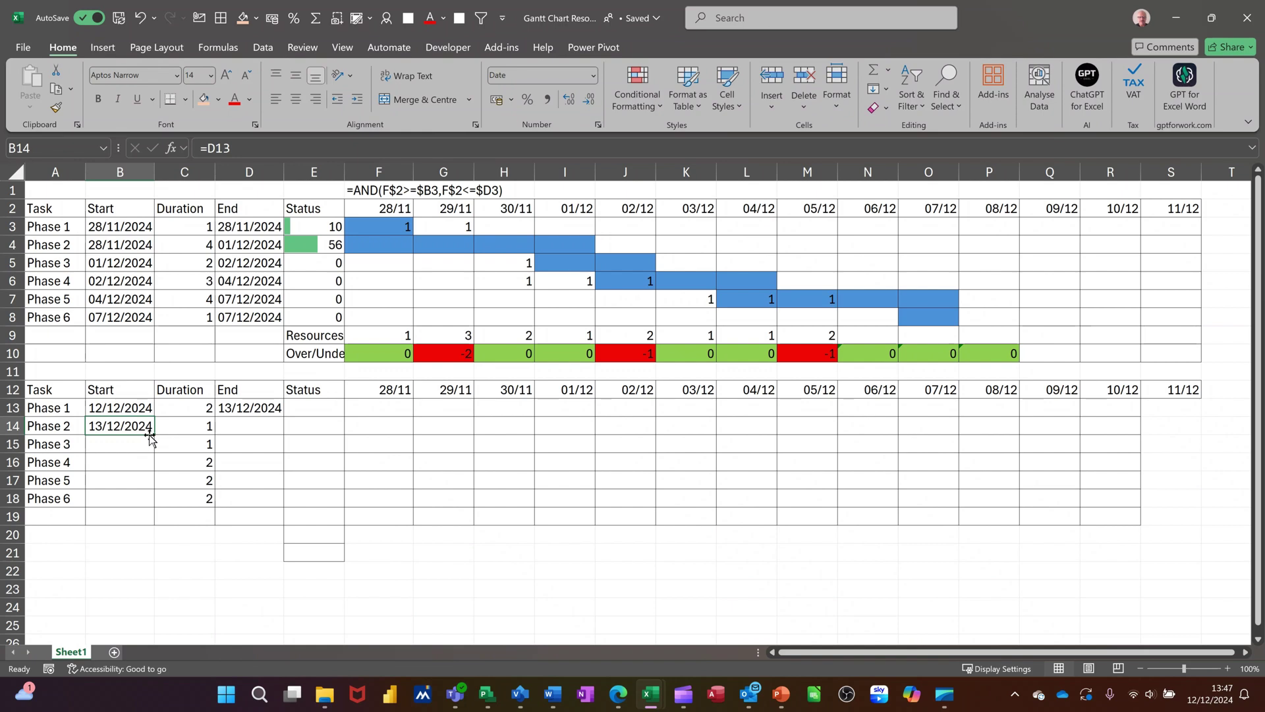
pyautogui.moveTo(155, 434); pyautogui.dragTo(156, 504)
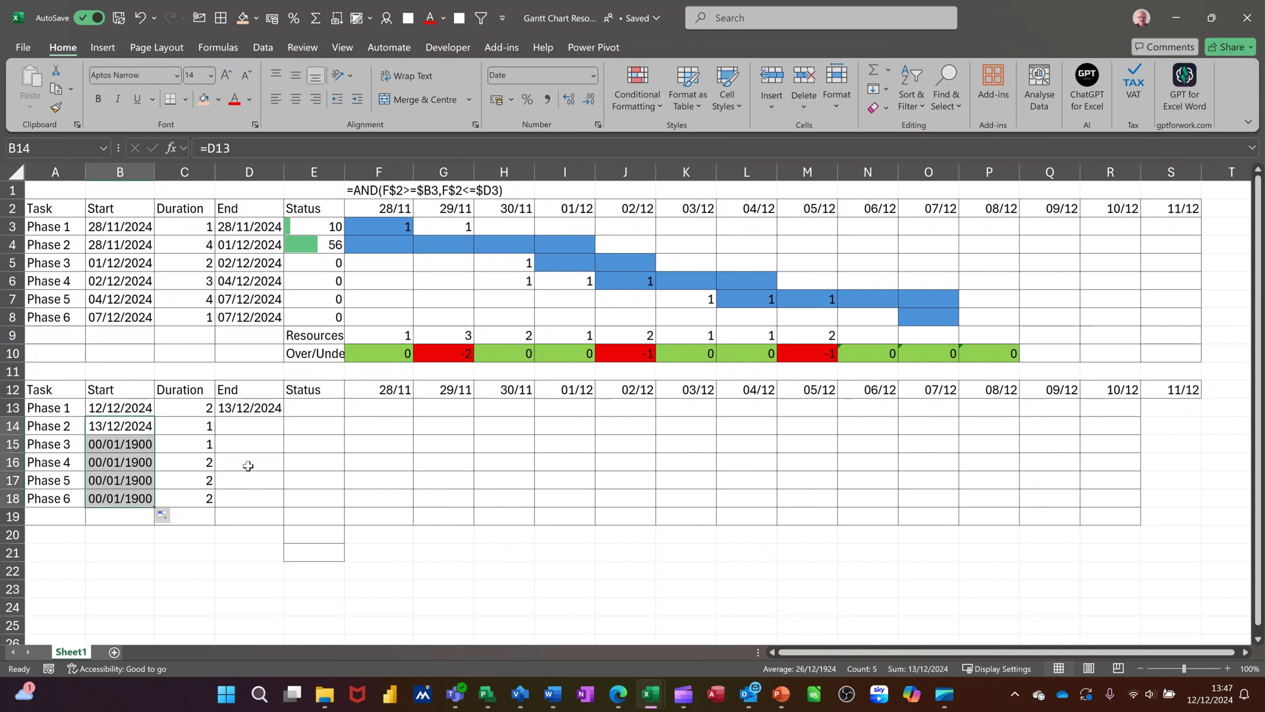
pyautogui.click(255, 409)
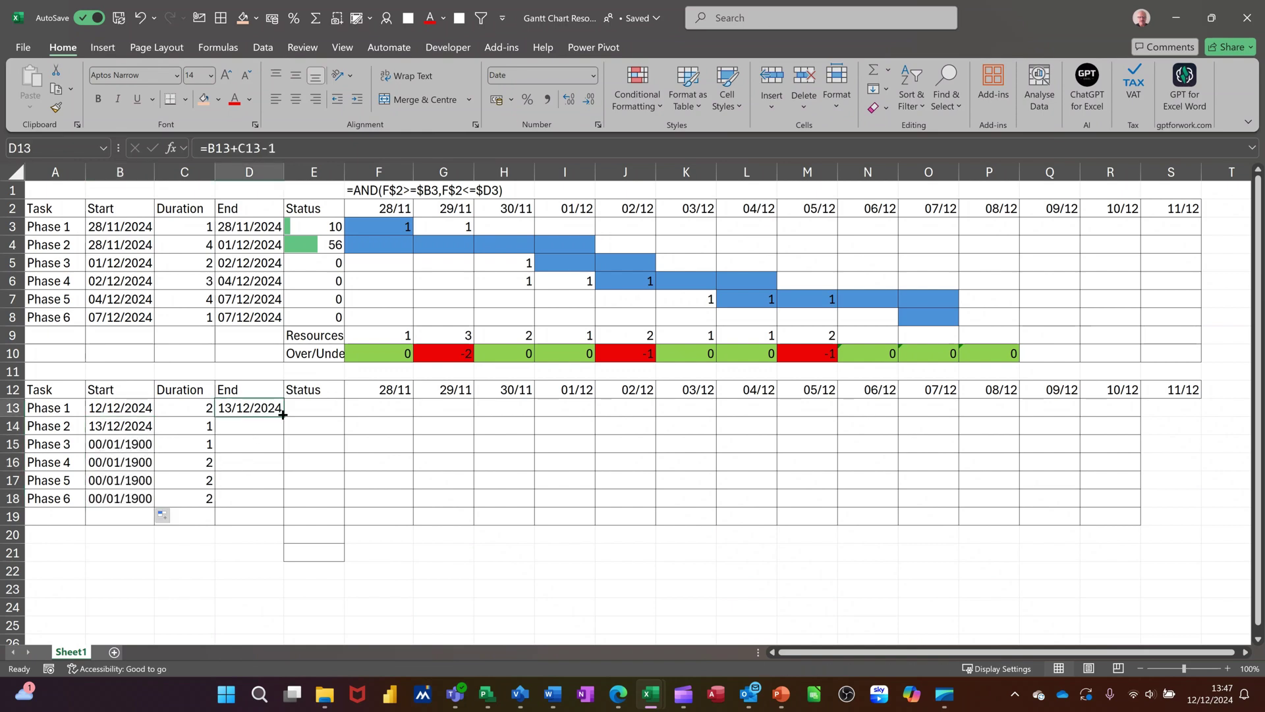
pyautogui.moveTo(283, 414); pyautogui.dragTo(284, 505)
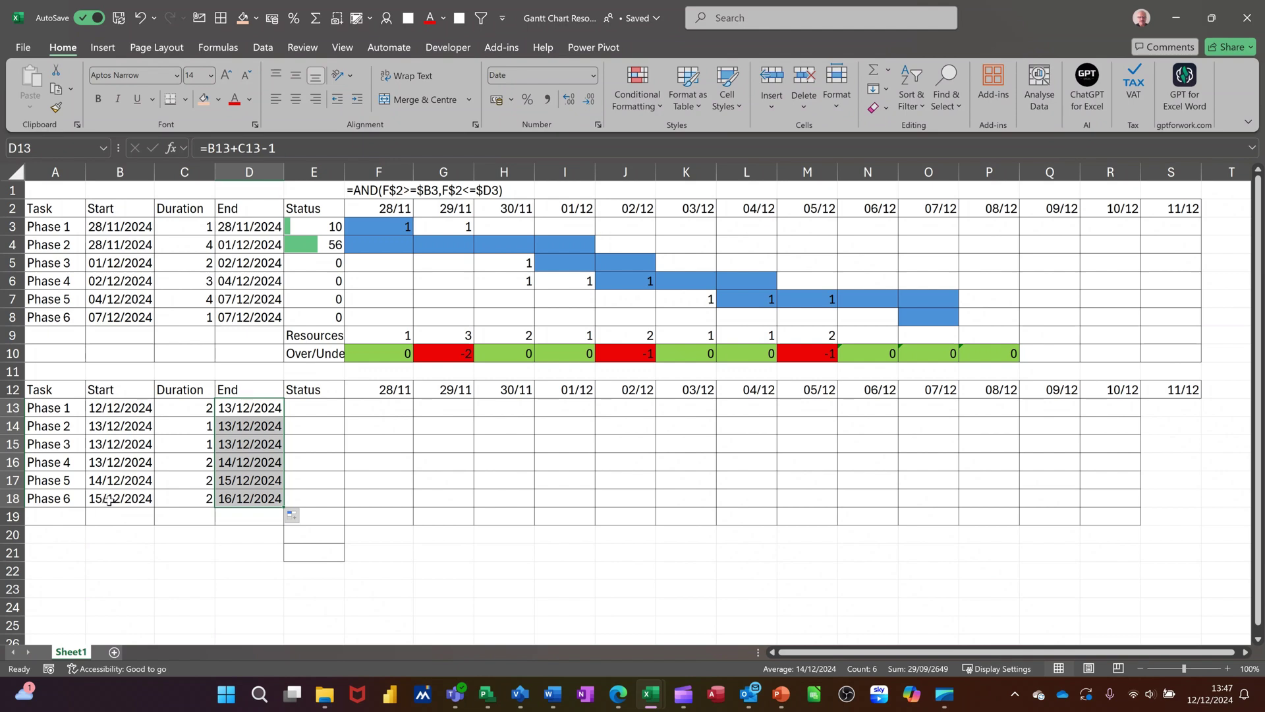
# - Fill timeline headings F12:S12 with daily dates 12/12 to 25/12, then select grid F13:S19
pyautogui.click(121, 410)
pyautogui.click(376, 393)
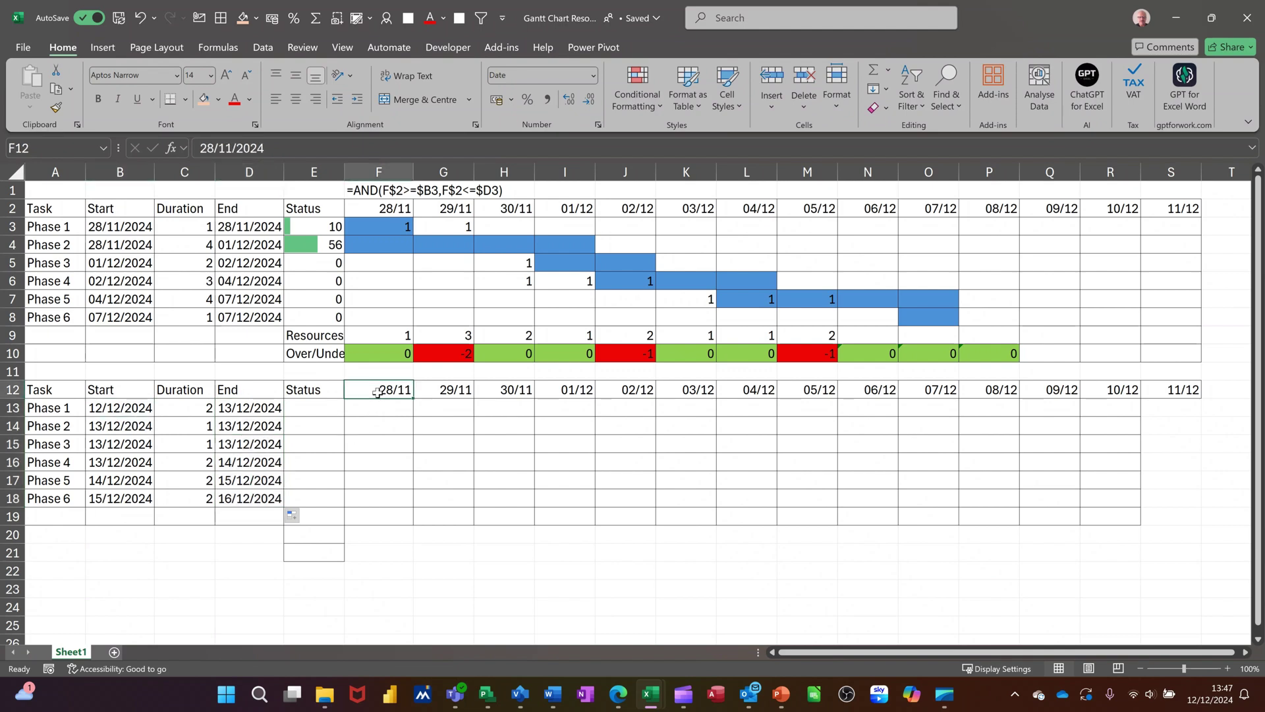
pyautogui.write('12')
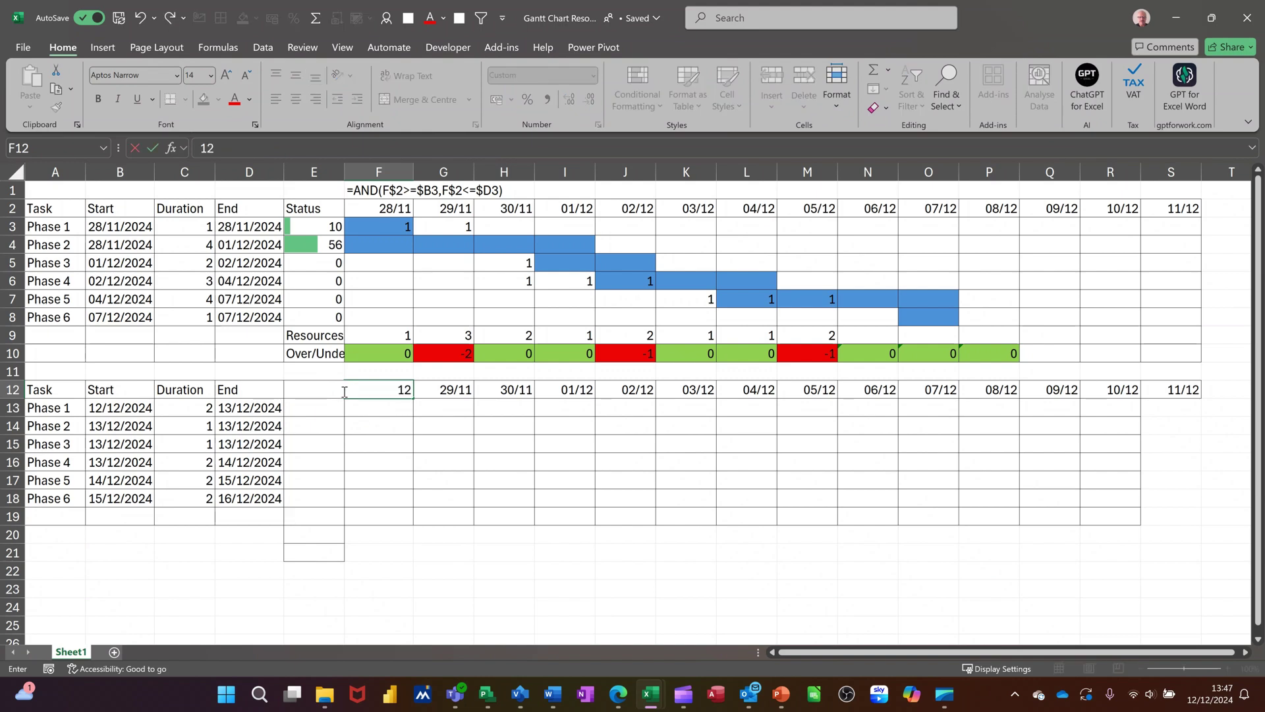
pyautogui.write('/12')
pyautogui.press('Return')
pyautogui.click(376, 386)
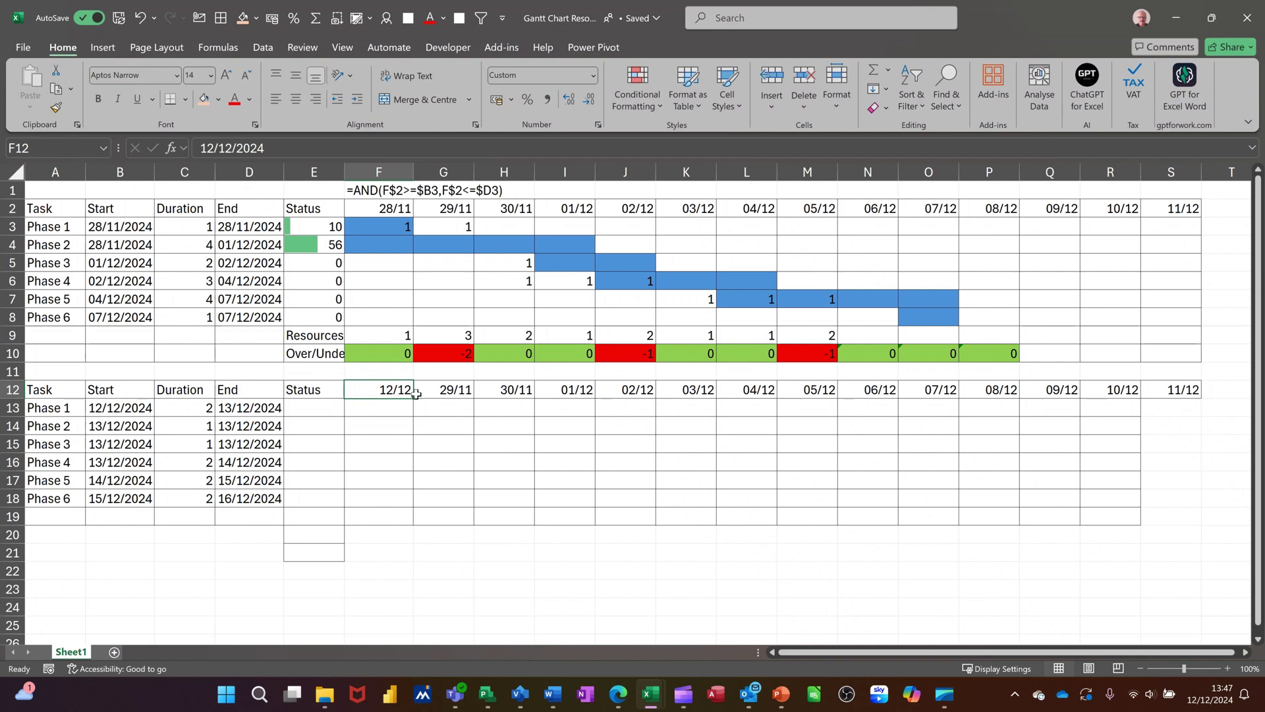
pyautogui.moveTo(412, 399); pyautogui.dragTo(1182, 428)
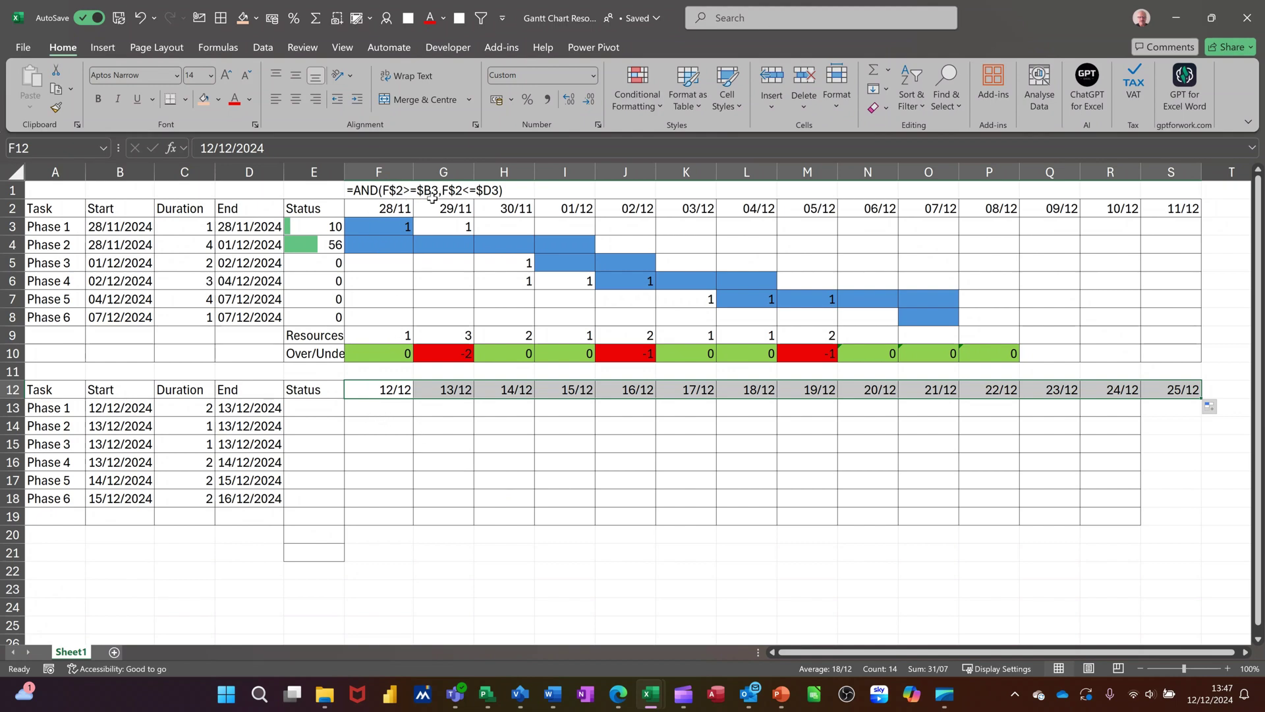
pyautogui.click(372, 406)
pyautogui.moveTo(372, 406); pyautogui.dragTo(1159, 524)
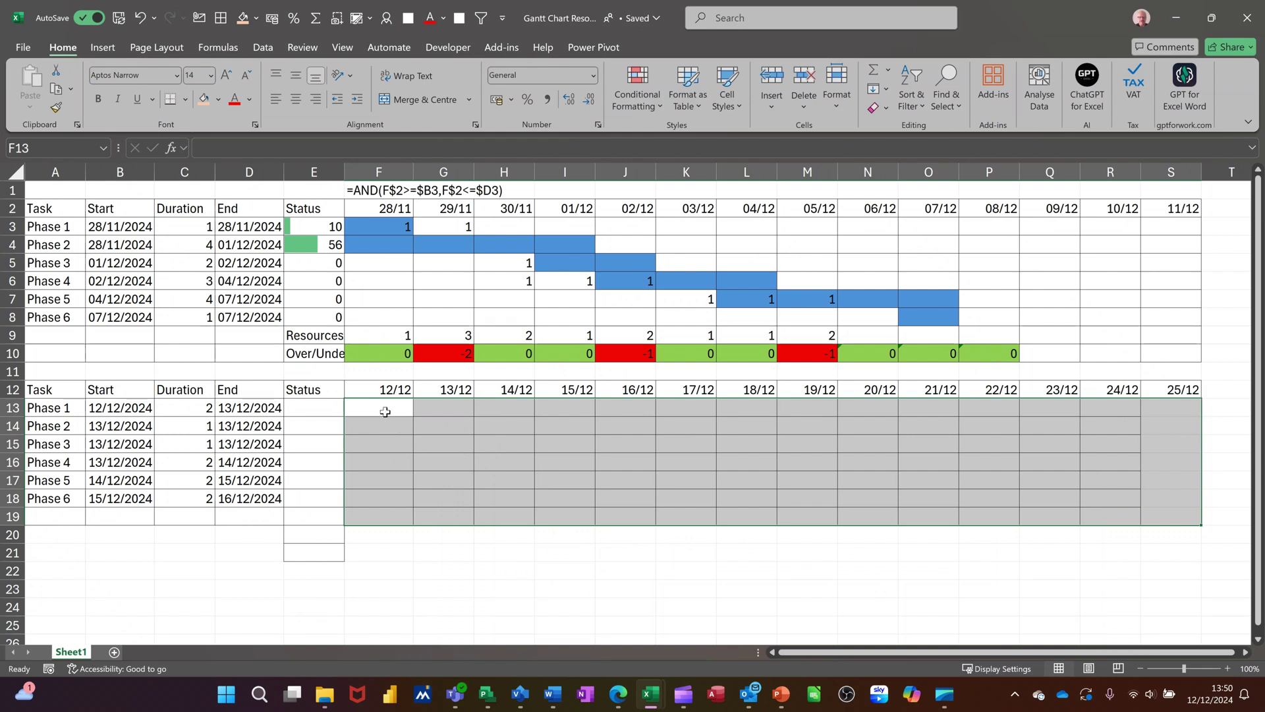
# - Create a conditional formatting rule using the formula =AND(F$12>=$B13,F$12<=$D13)
pyautogui.click(656, 106)
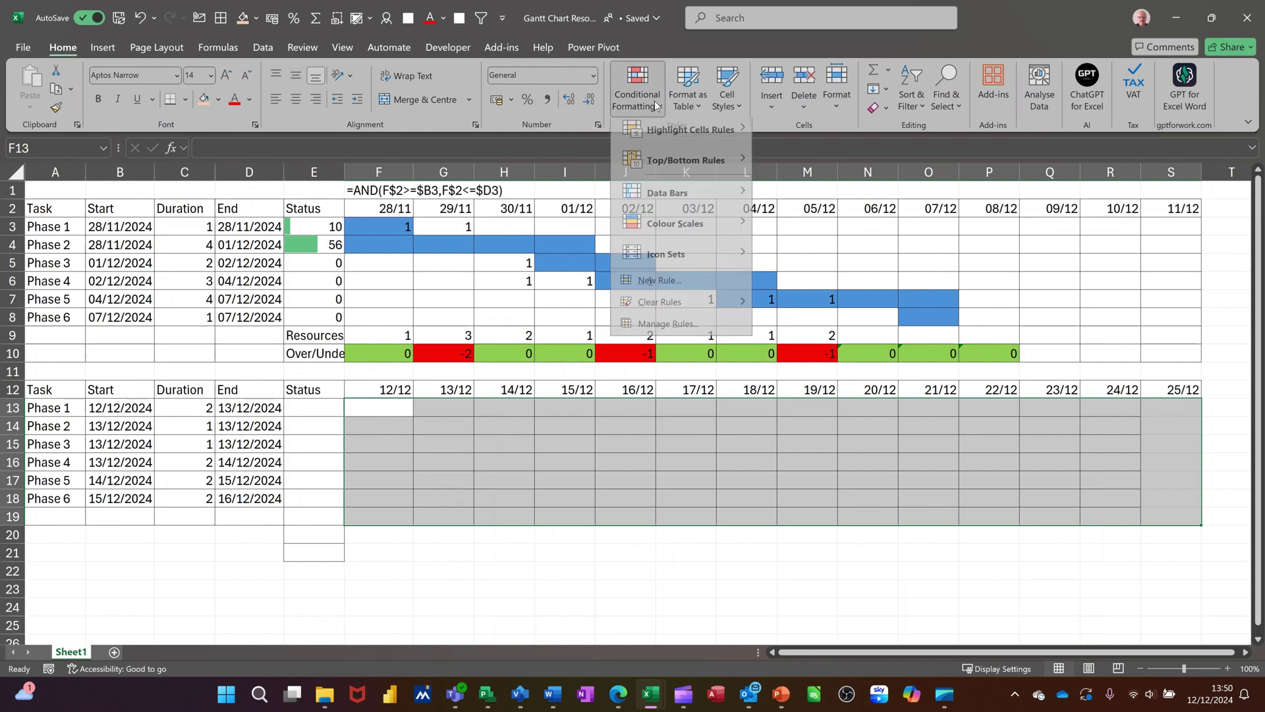
pyautogui.click(659, 335)
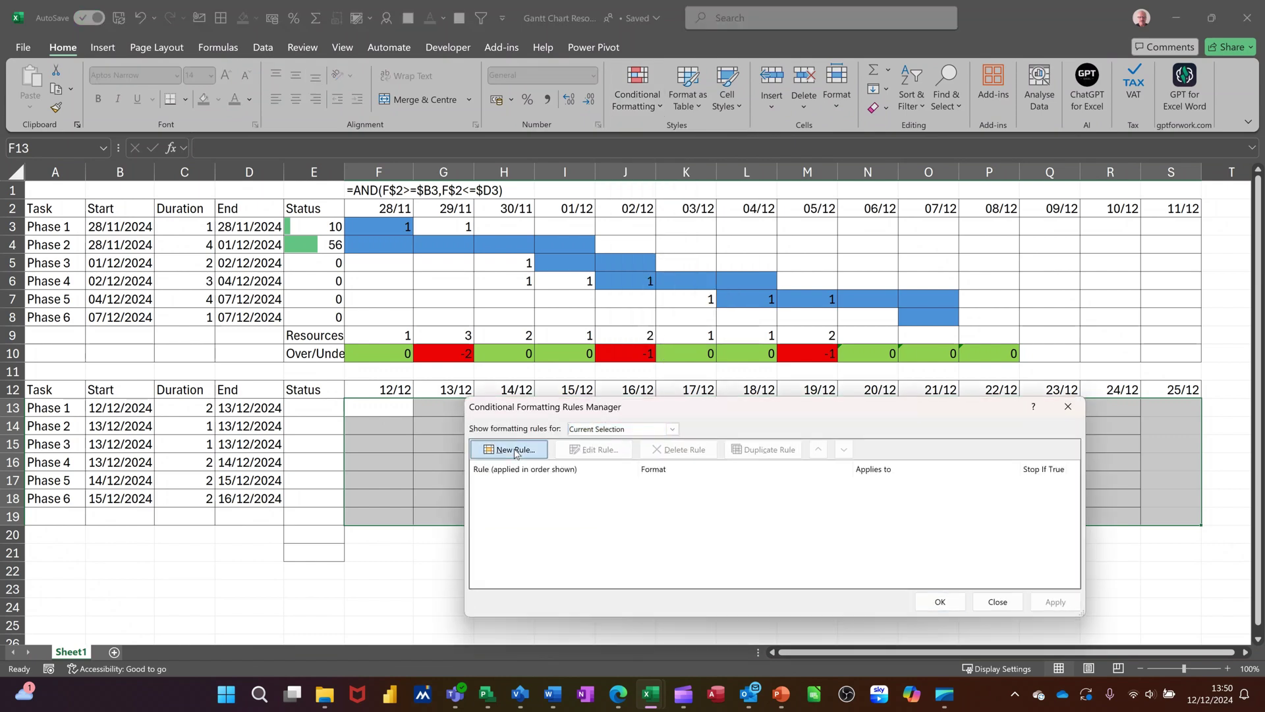
pyautogui.click(514, 450)
pyautogui.click(649, 495)
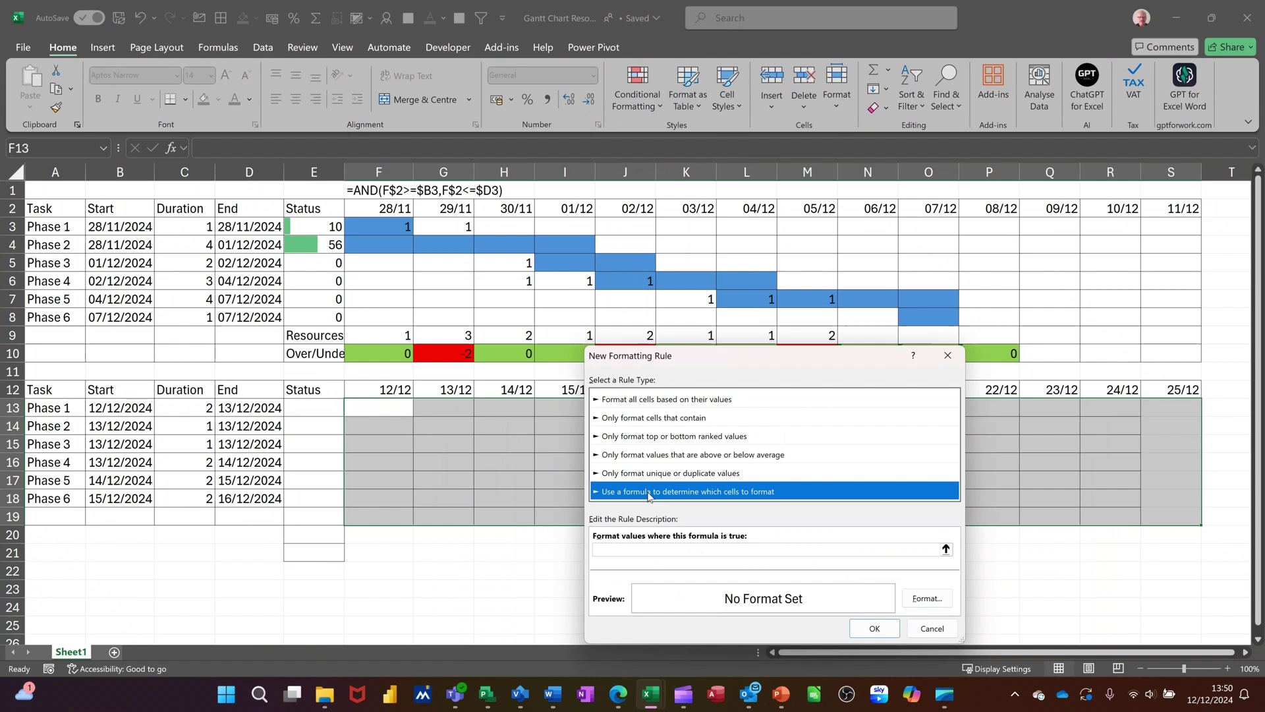
pyautogui.click(656, 549)
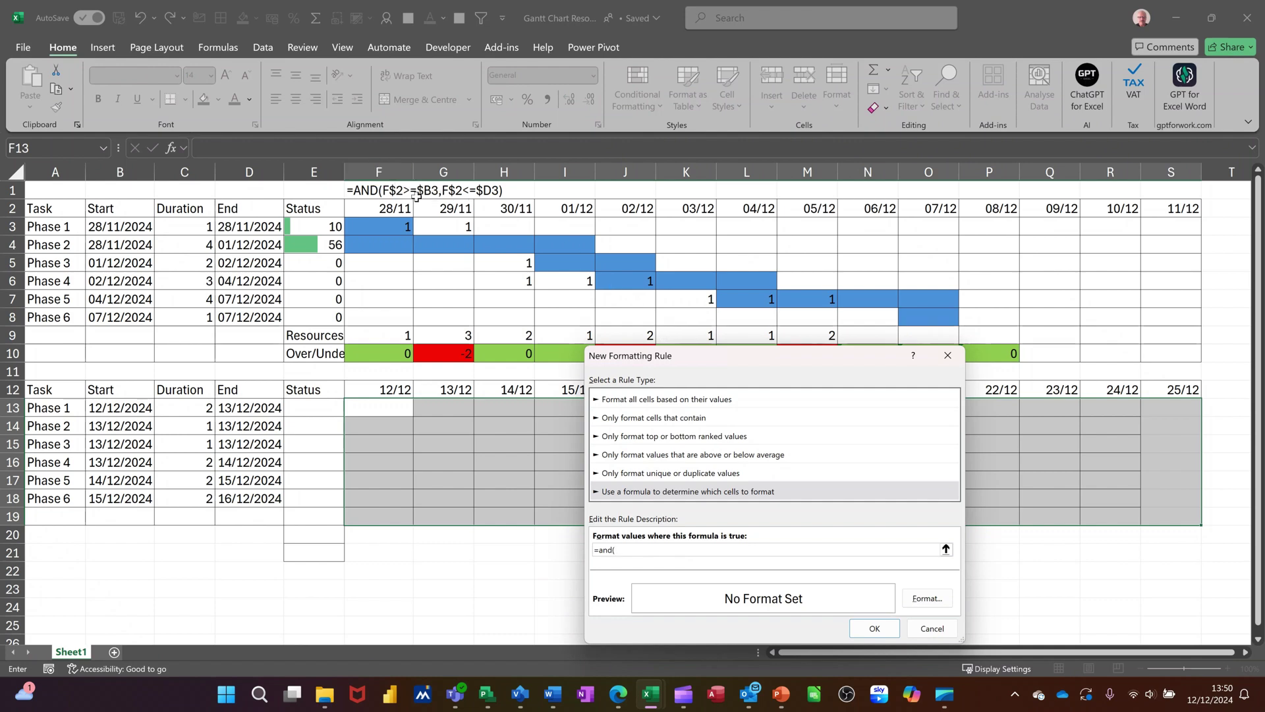
pyautogui.click(377, 389)
pyautogui.click(124, 405)
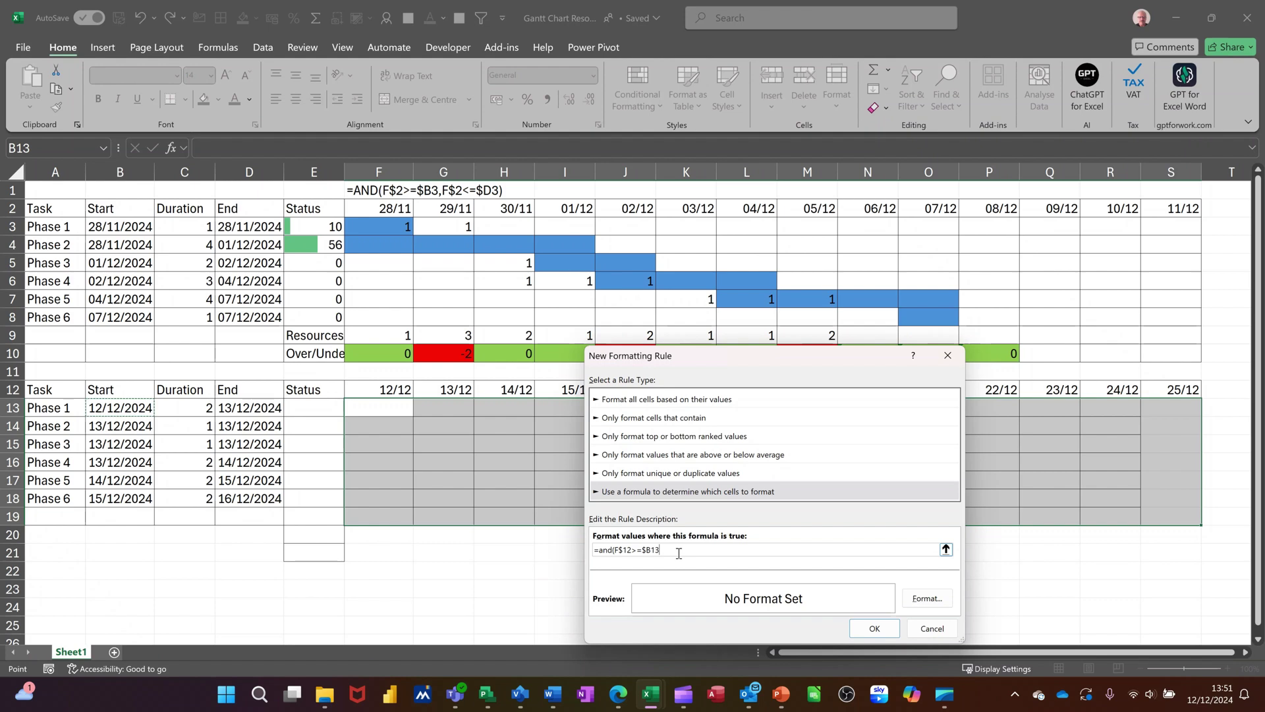
pyautogui.click(379, 390)
pyautogui.write('<')
pyautogui.click(243, 410)
pyautogui.press('F4')
# - Give the rule an orange fill and apply it to the timeline grid
pyautogui.click(918, 597)
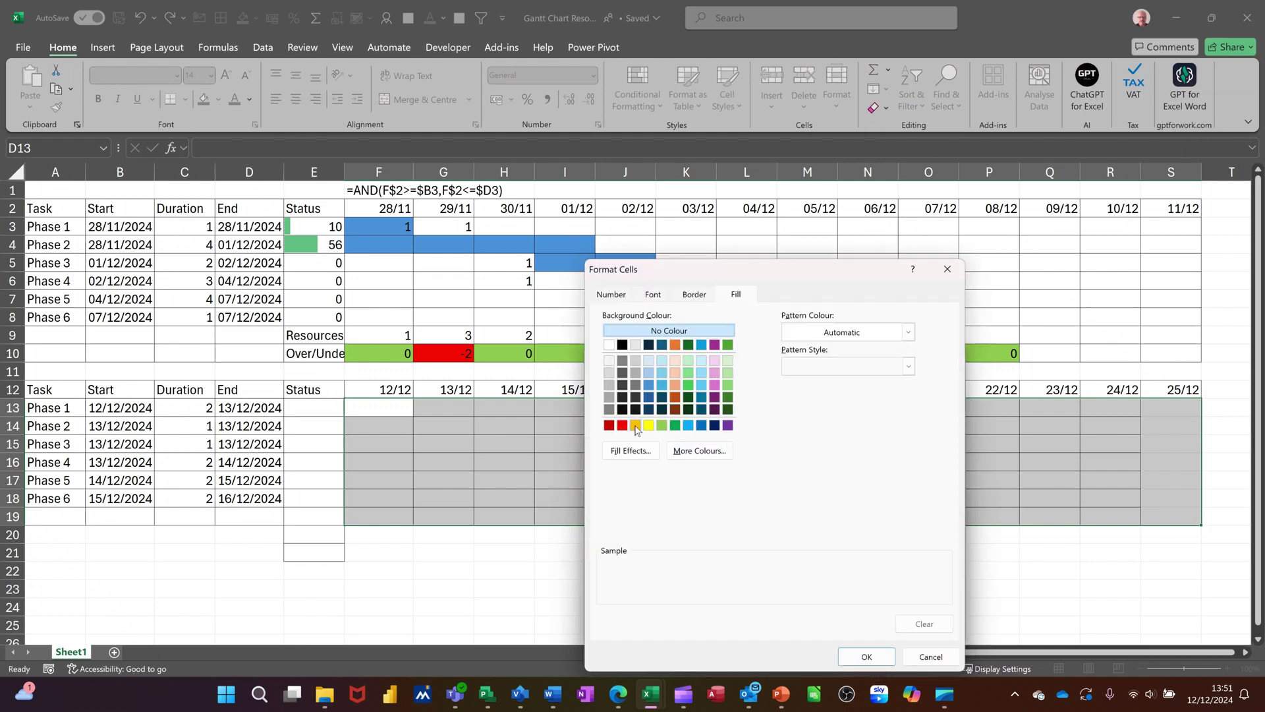
pyautogui.click(635, 427)
pyautogui.click(867, 657)
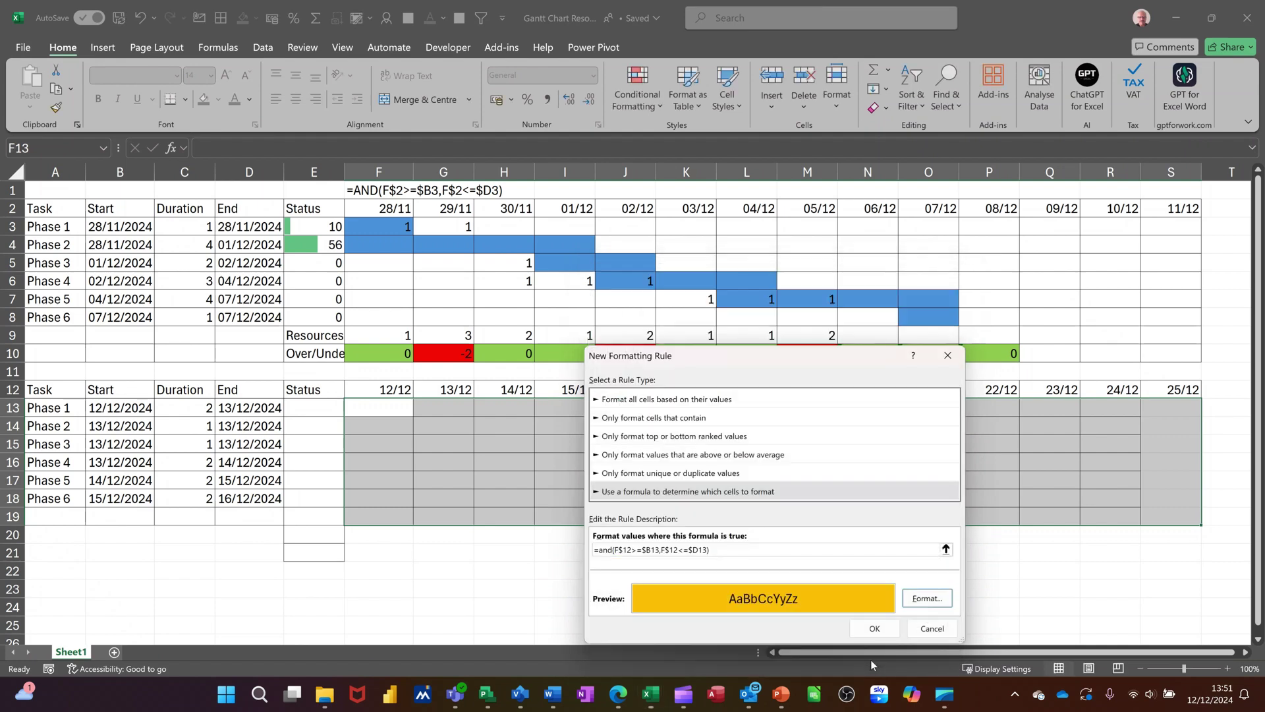
pyautogui.click(873, 629)
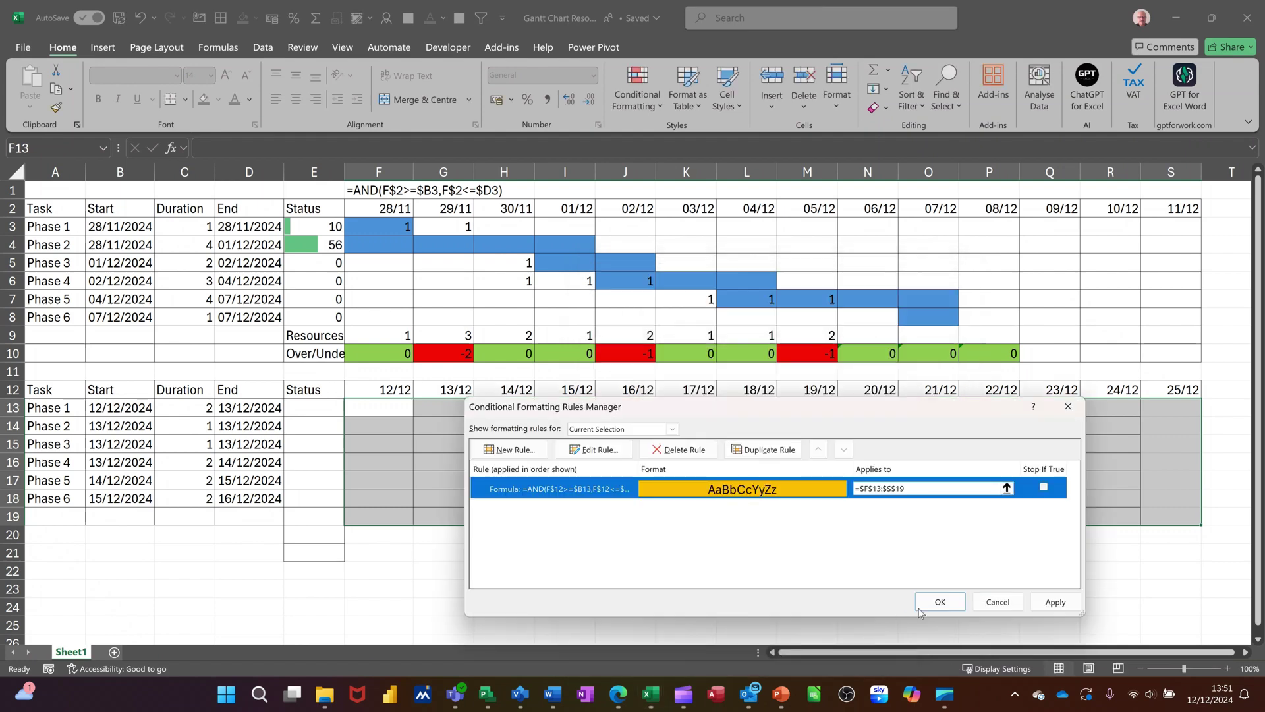
pyautogui.click(940, 601)
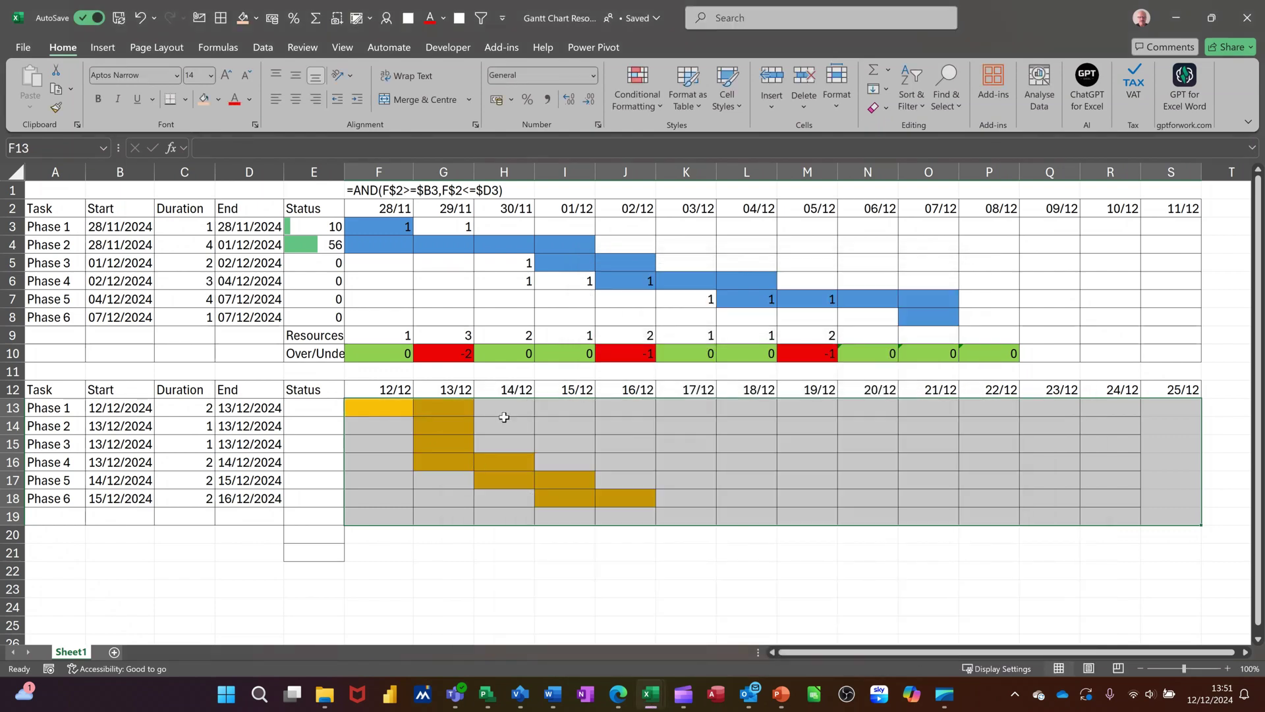
# - Change Phase 2's duration to 3 and Phase 3's duration to 4 days
pyautogui.click(173, 425)
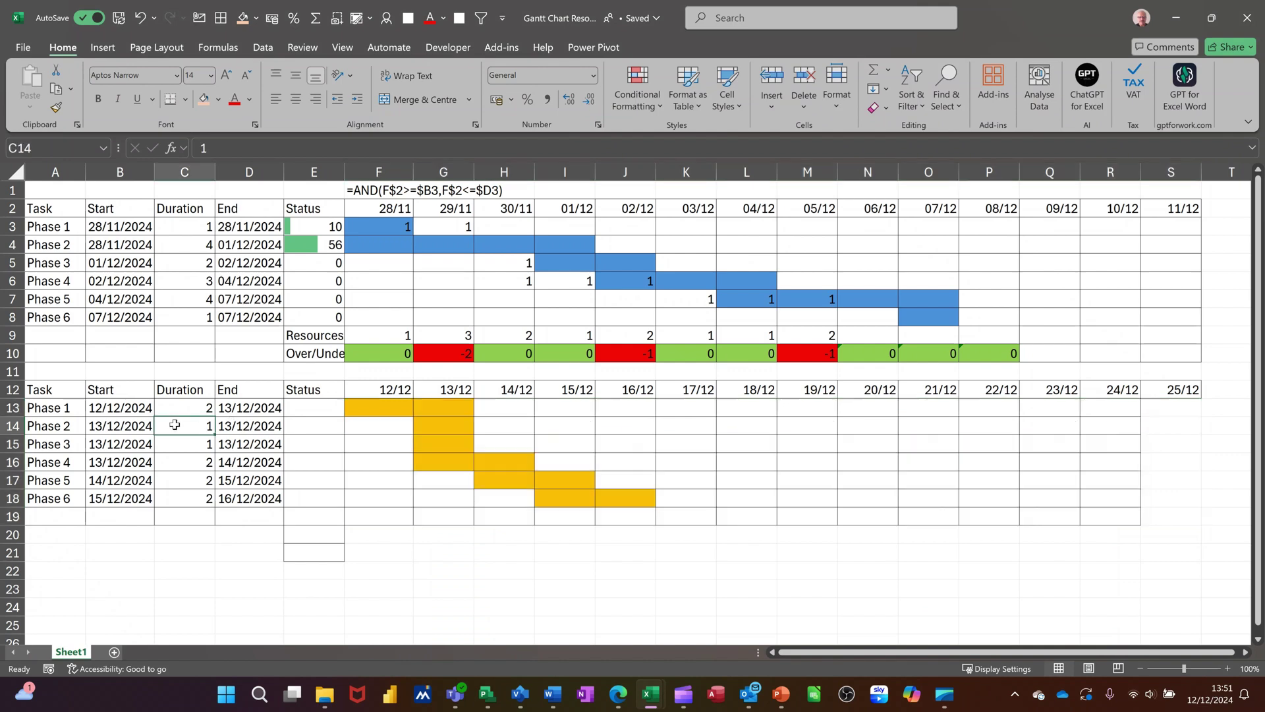
pyautogui.write('3')
pyautogui.press('Return')
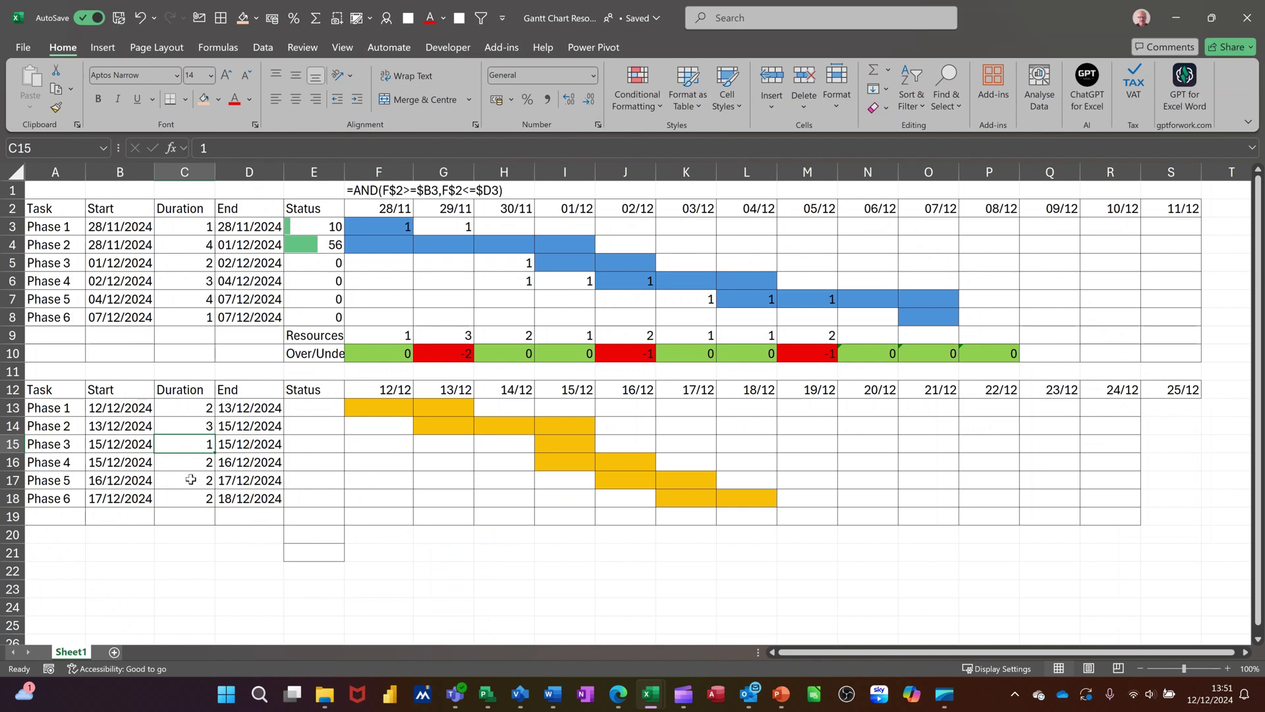
pyautogui.write('4')
pyautogui.click(308, 480)
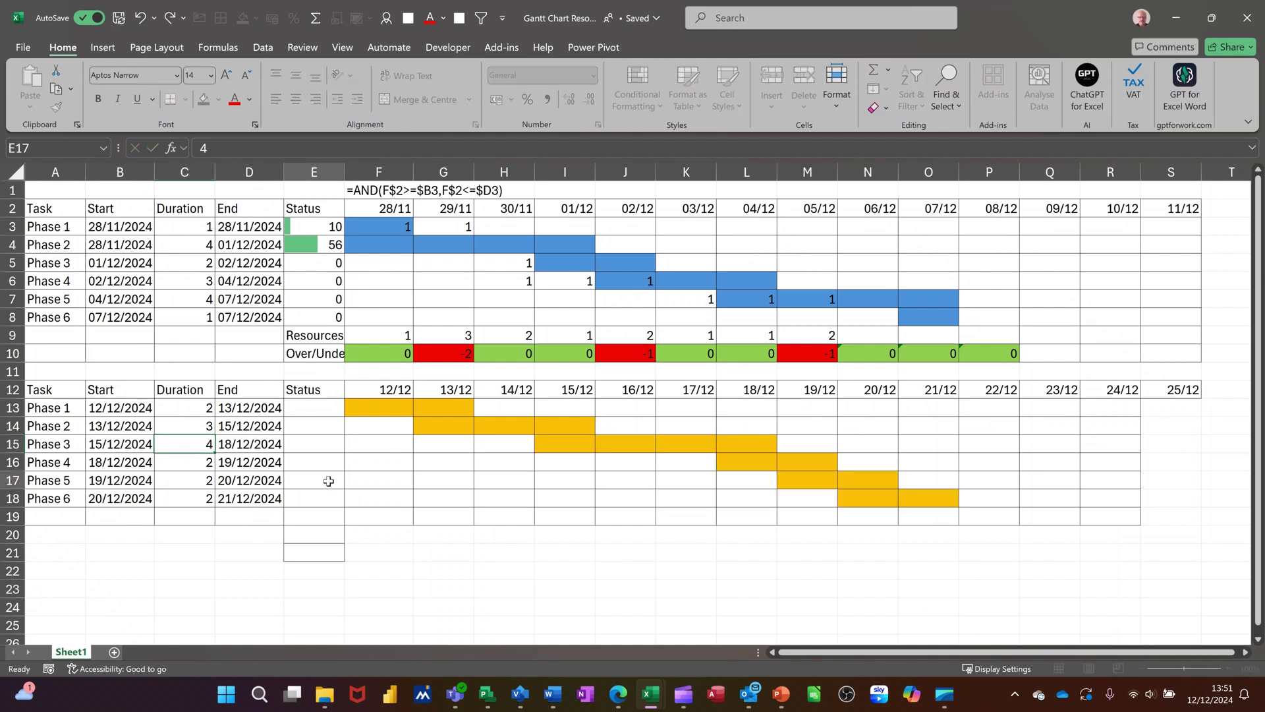
# - Apply green solid-fill data bars to the Status cells E13:E18
pyautogui.click(306, 414)
pyautogui.moveTo(306, 414); pyautogui.dragTo(310, 500)
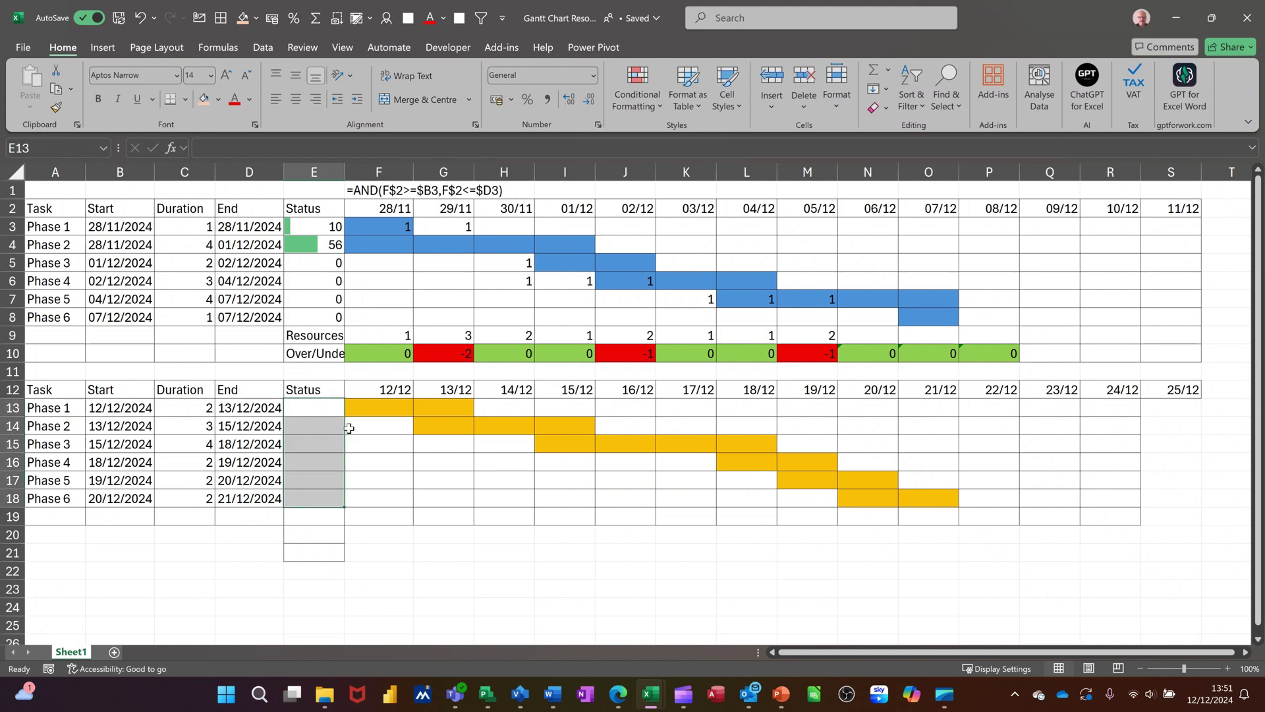
pyautogui.click(634, 104)
pyautogui.moveTo(686, 201)
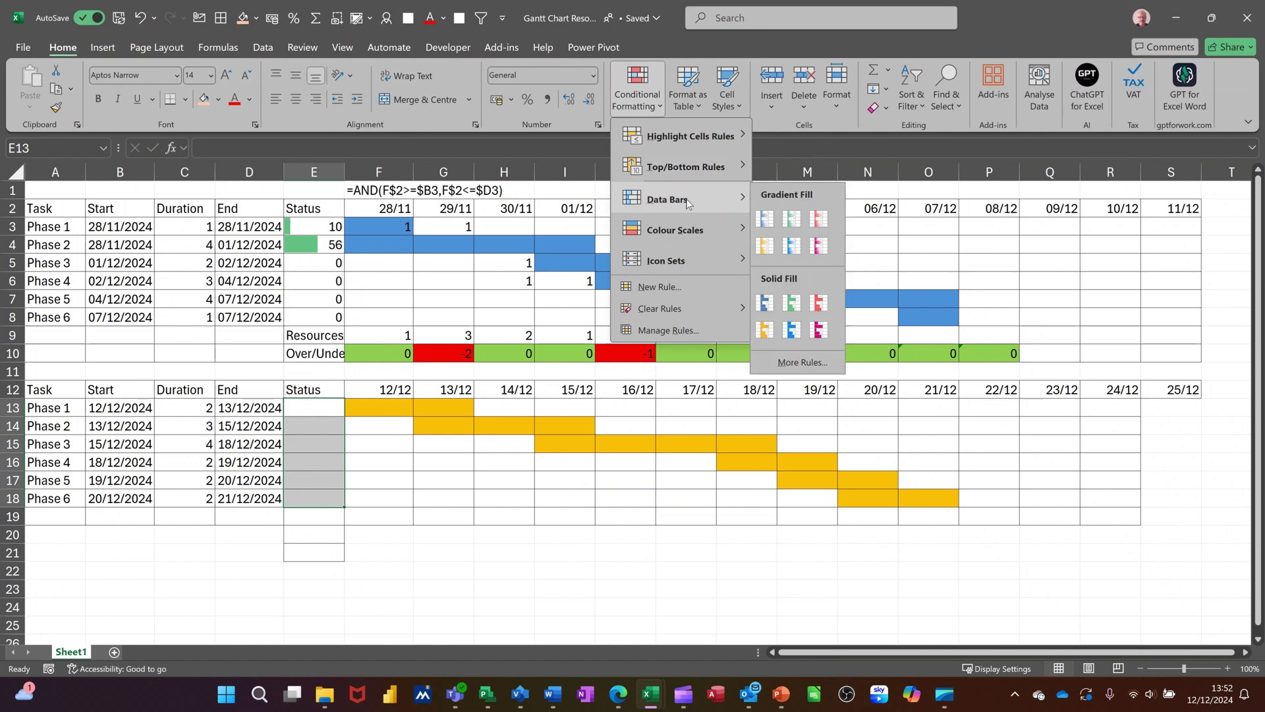
pyautogui.click(795, 304)
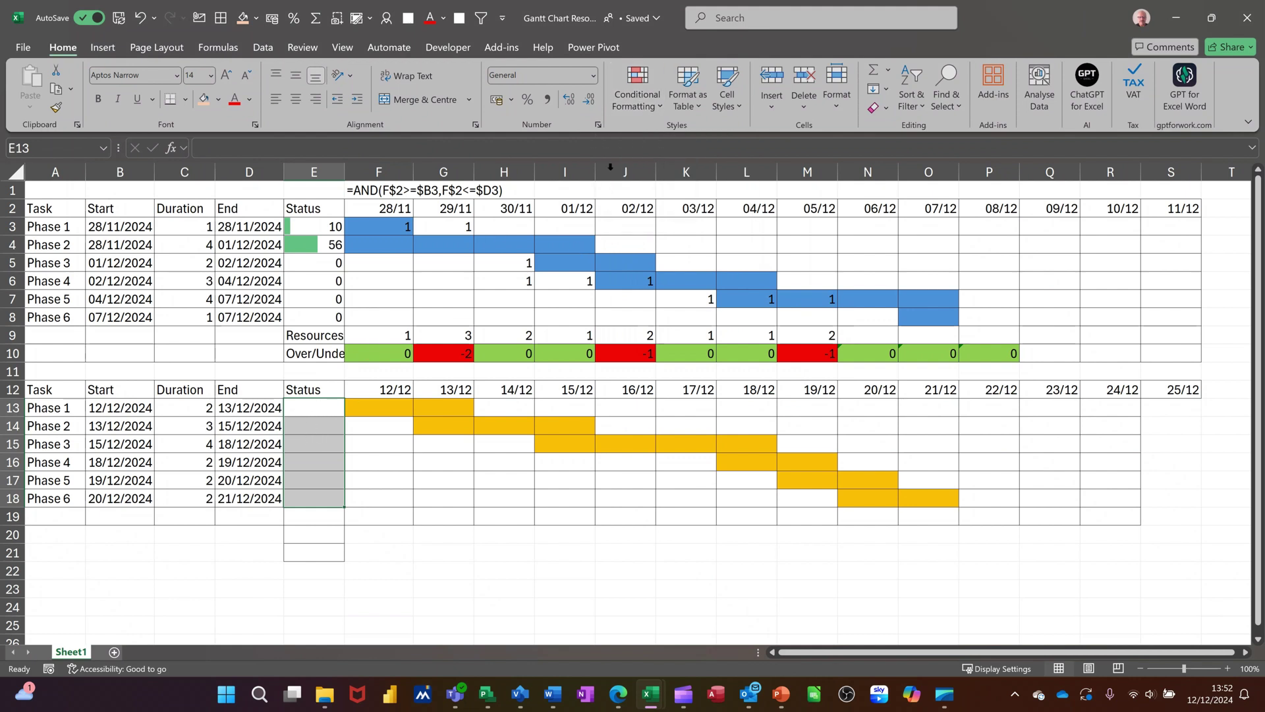
# - Fill Status with 0 for all six phases, then set Phase 2 to 25
pyautogui.click(299, 414)
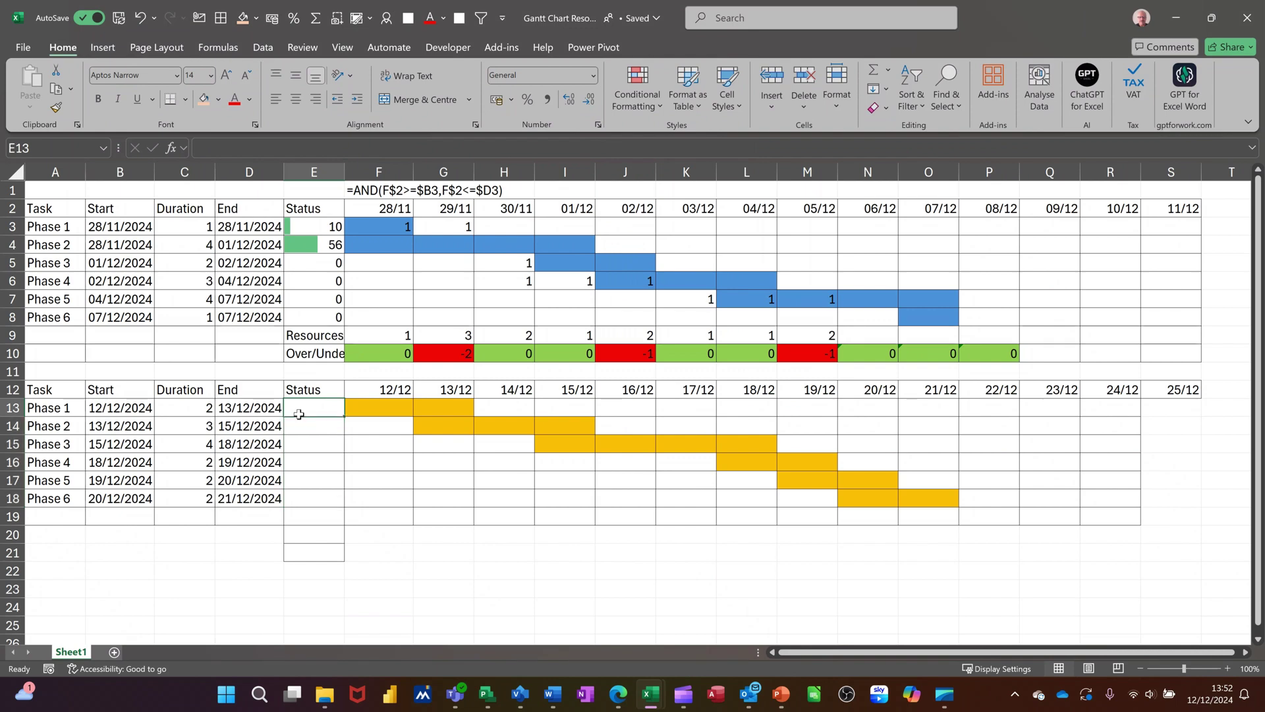
pyautogui.write('0')
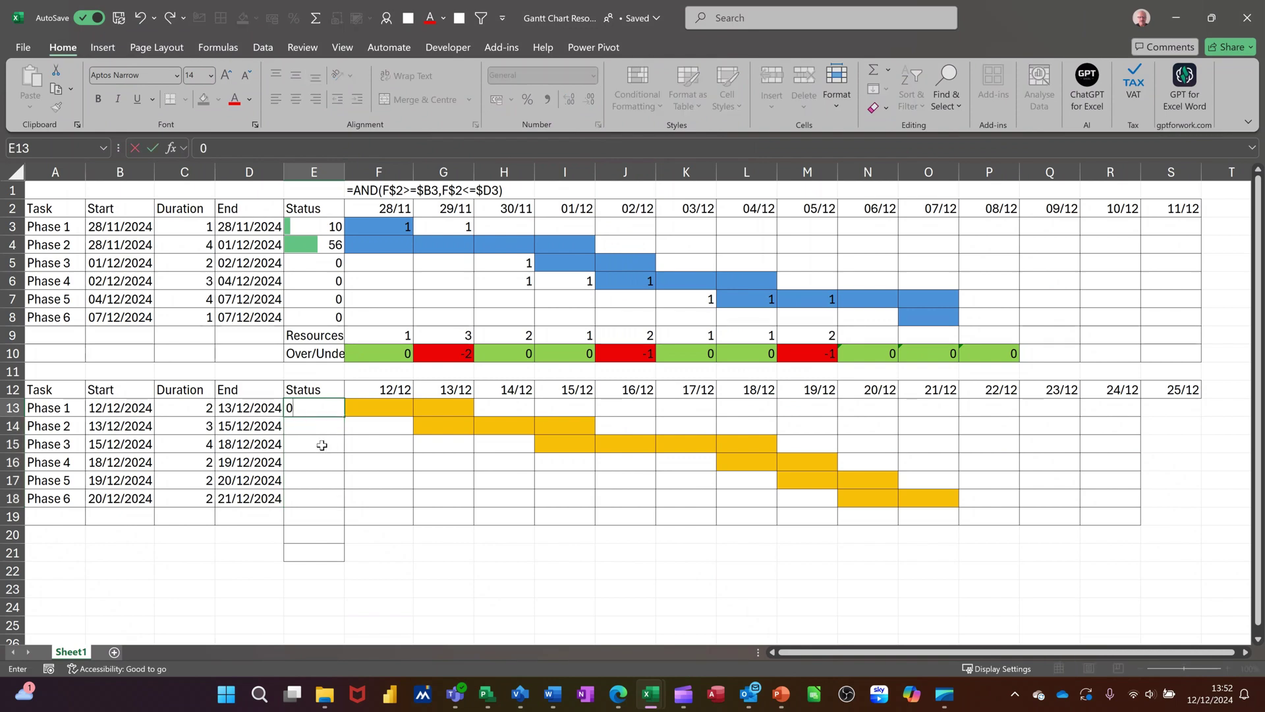
pyautogui.click(321, 444)
pyautogui.click(317, 406)
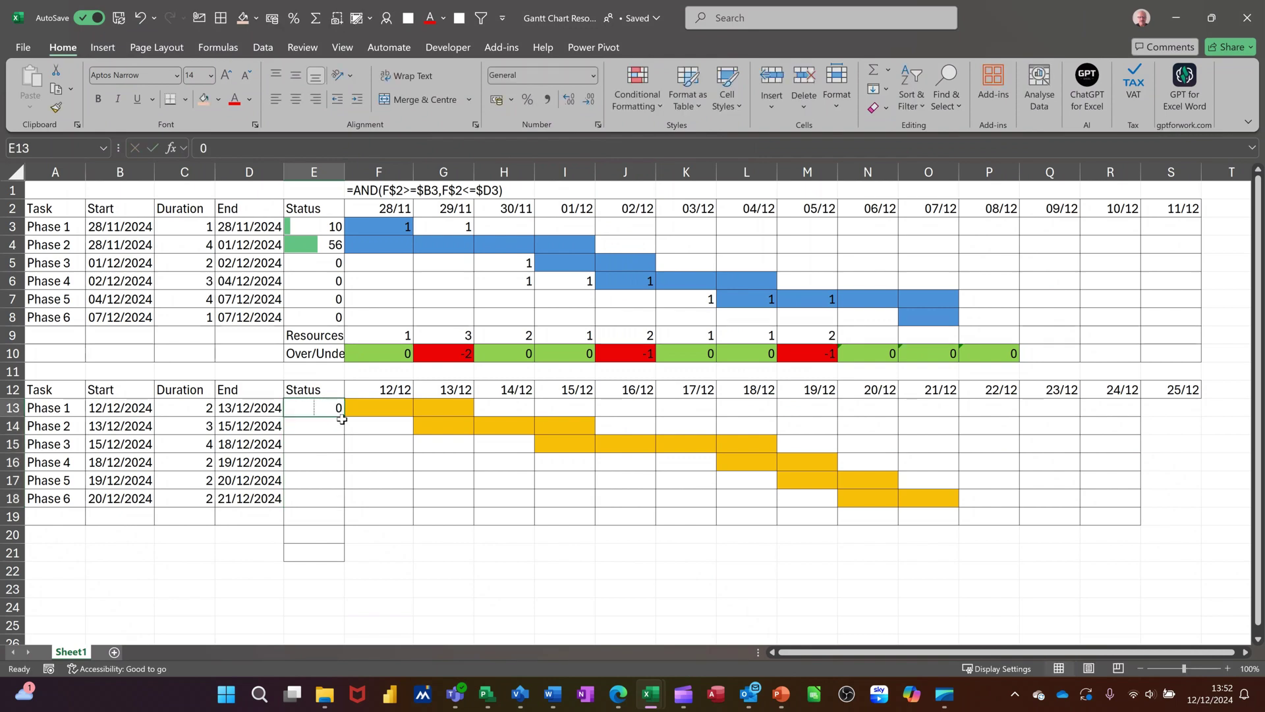
pyautogui.moveTo(344, 419); pyautogui.dragTo(335, 503)
pyautogui.click(315, 428)
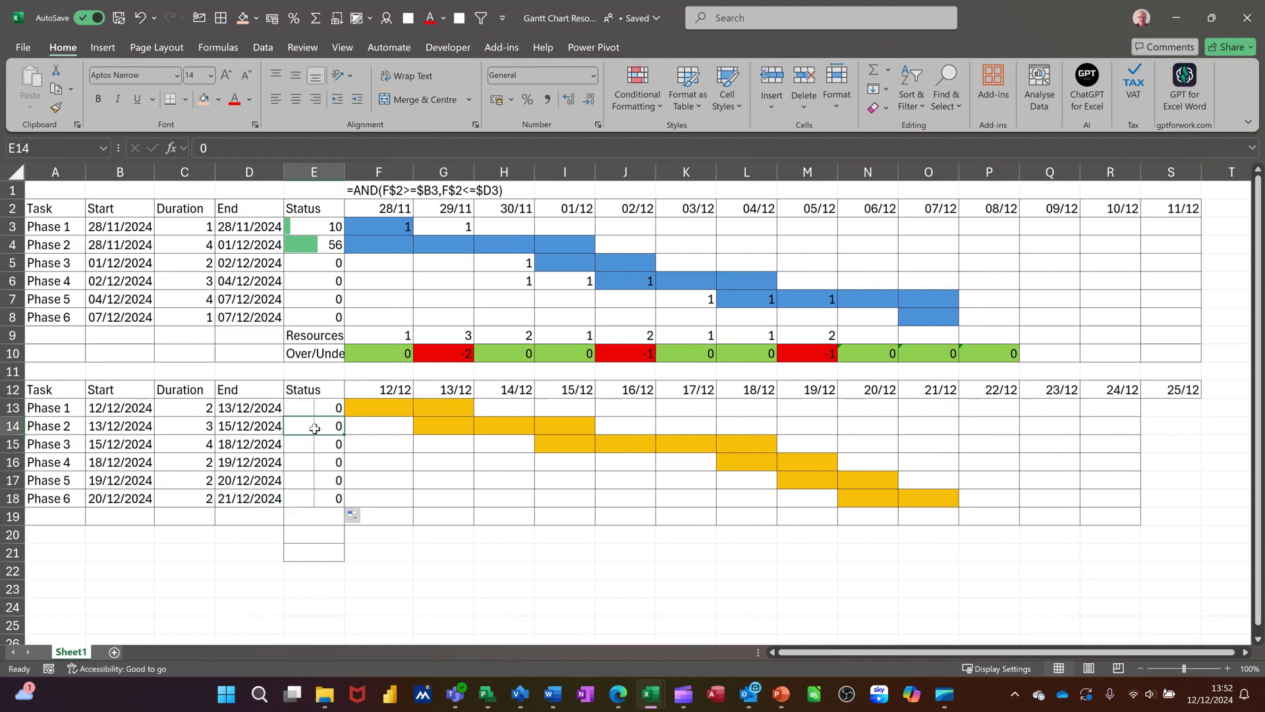
pyautogui.write('25')
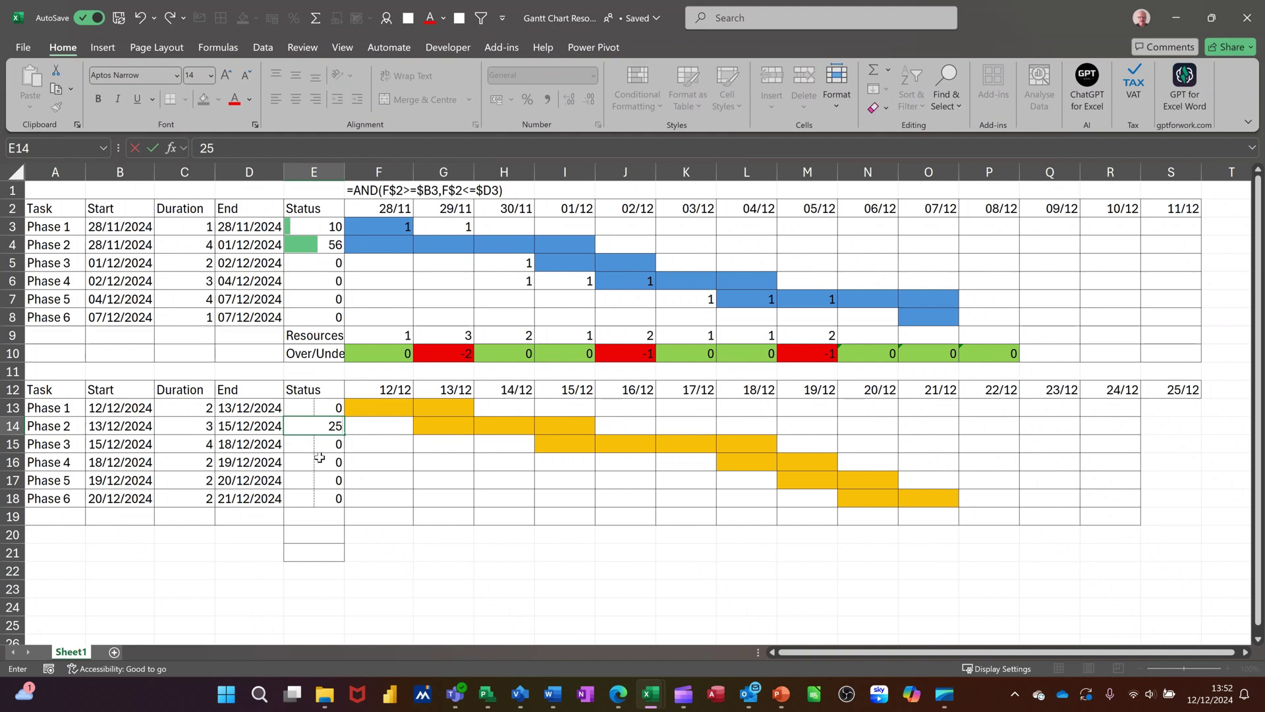
pyautogui.click(309, 460)
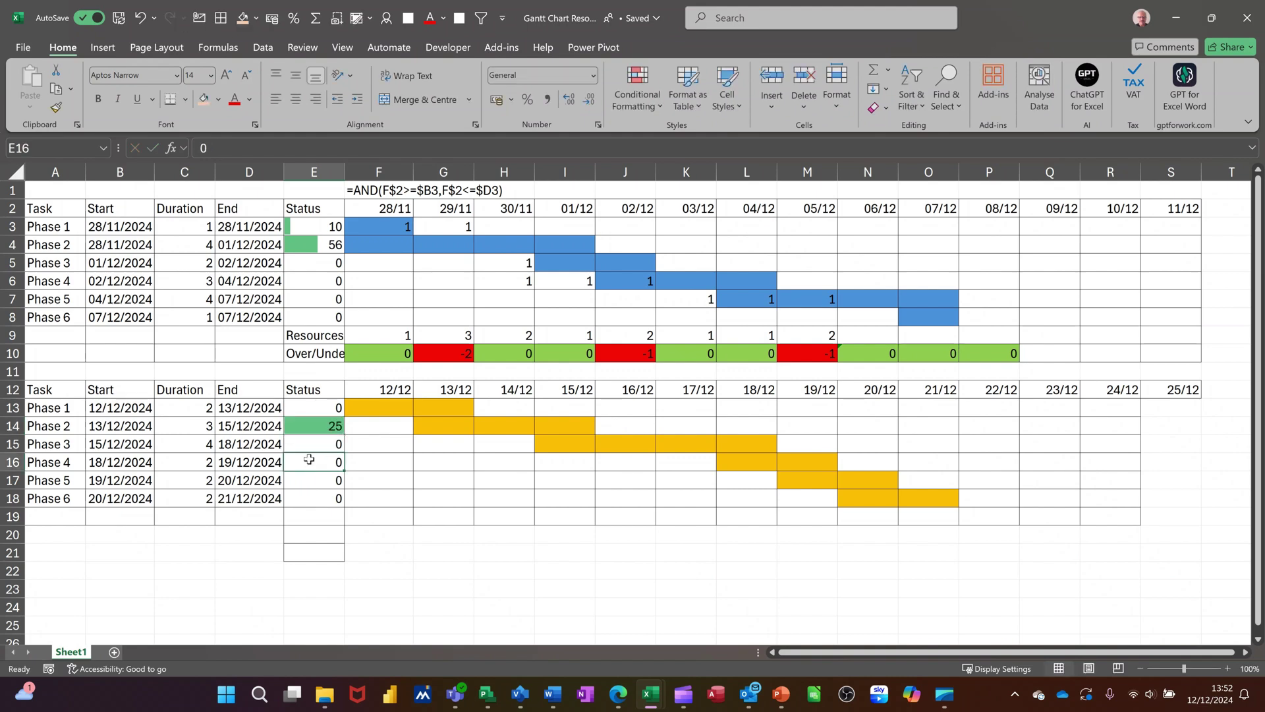
pyautogui.click(313, 416)
pyautogui.moveTo(313, 416); pyautogui.dragTo(326, 500)
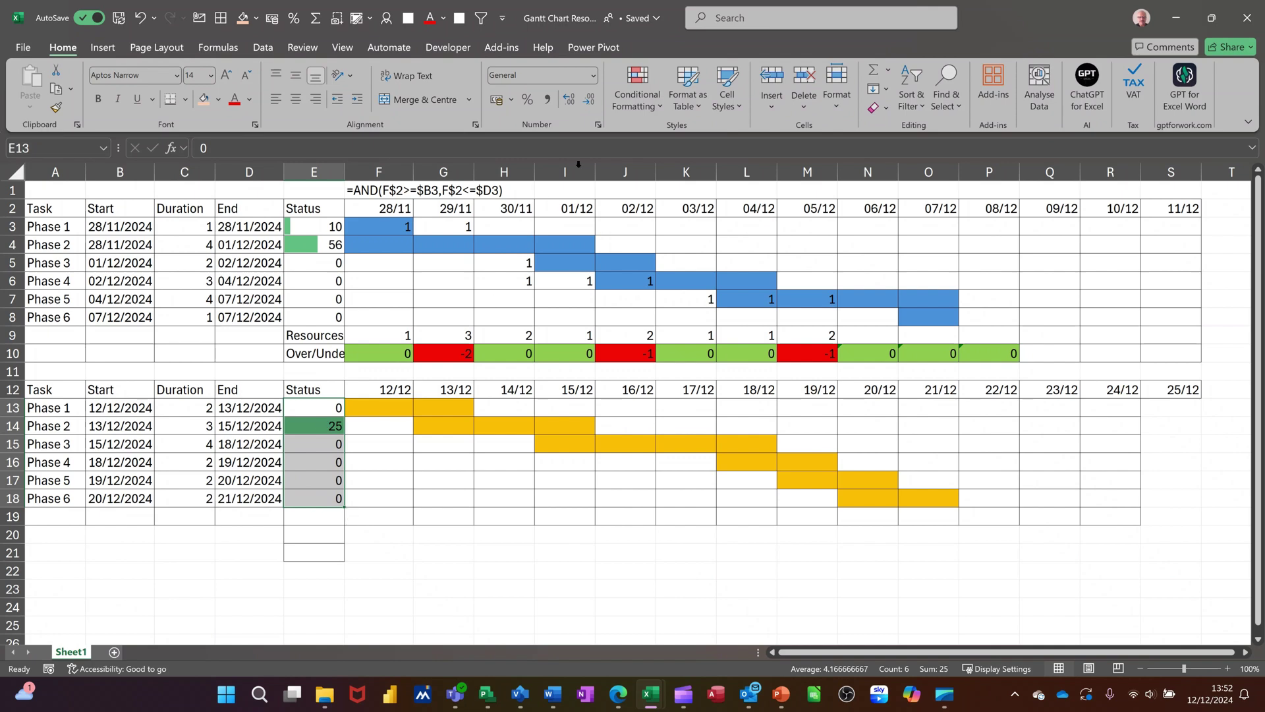
# - Edit the Status data bar rule: Show Bar Only, minimum Number 0, maximum Number 100
pyautogui.click(636, 98)
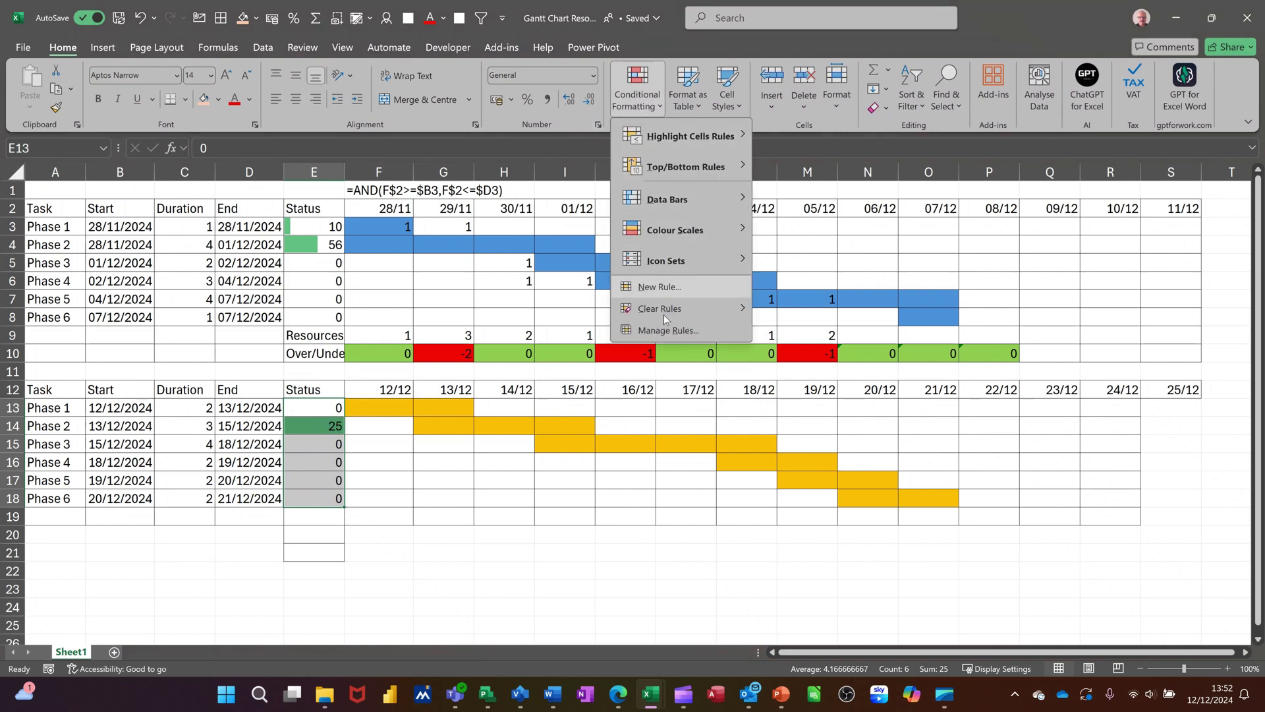
pyautogui.click(666, 332)
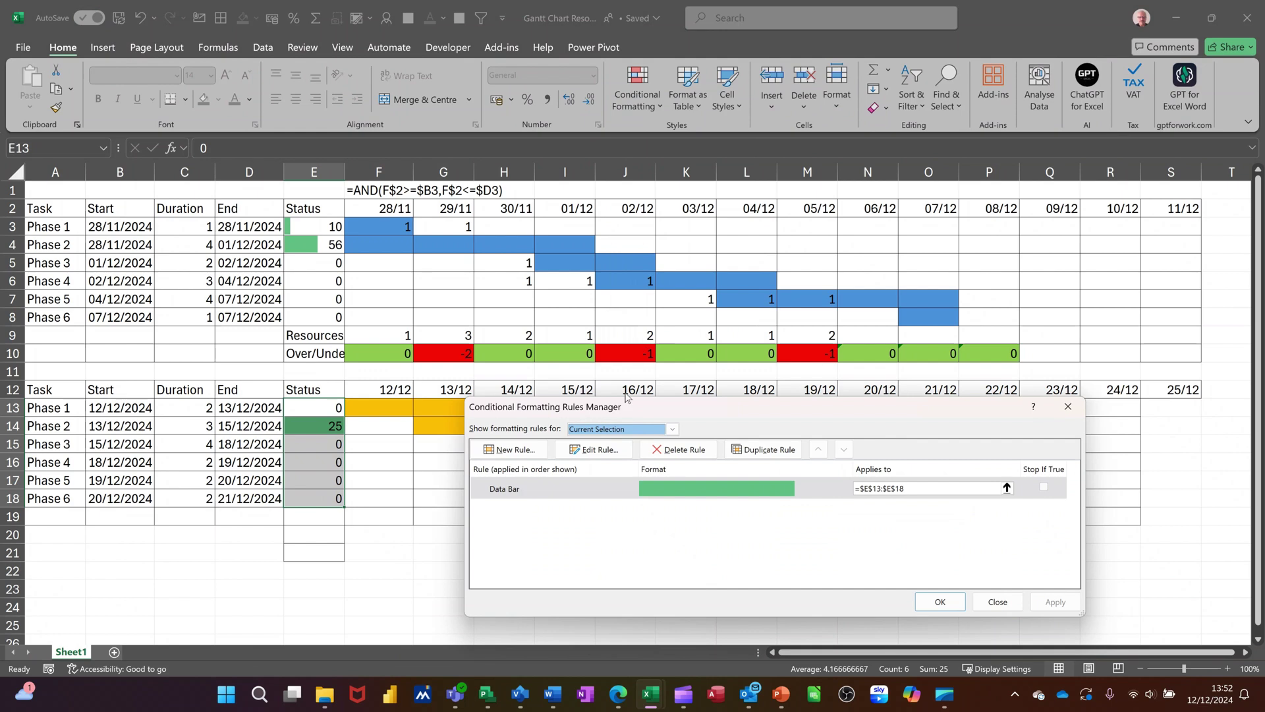
pyautogui.click(589, 458)
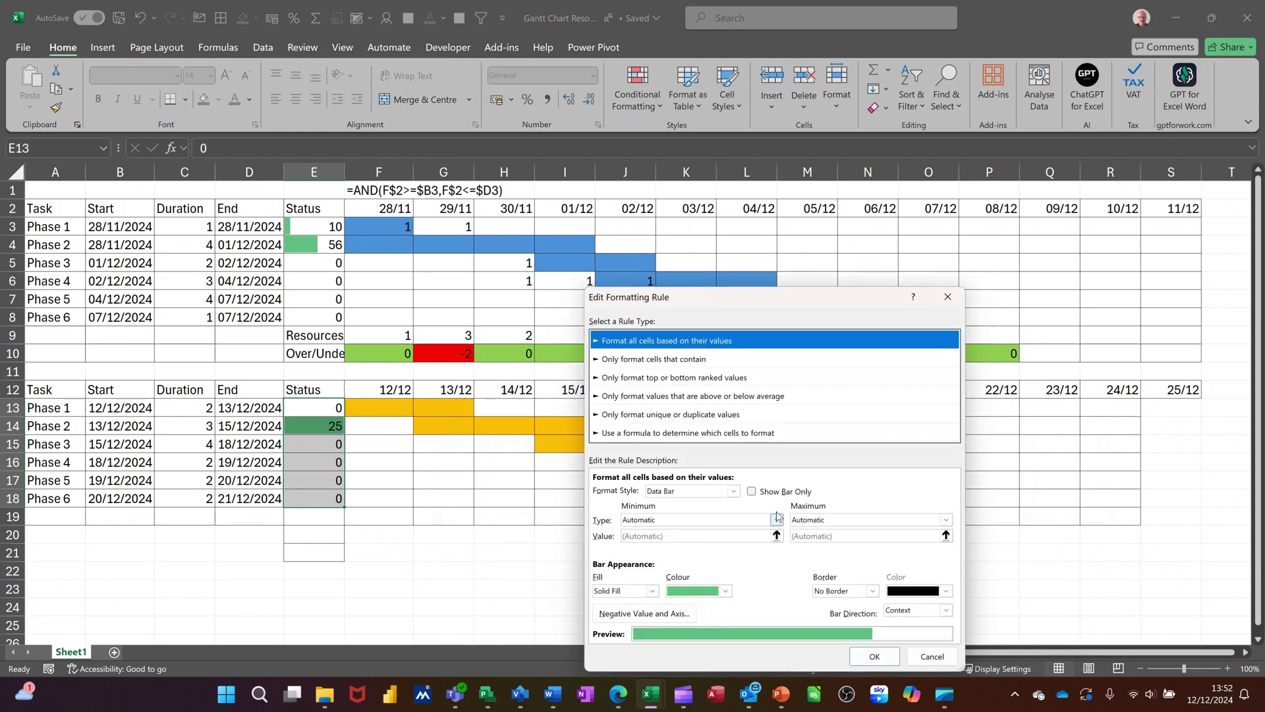
pyautogui.click(755, 493)
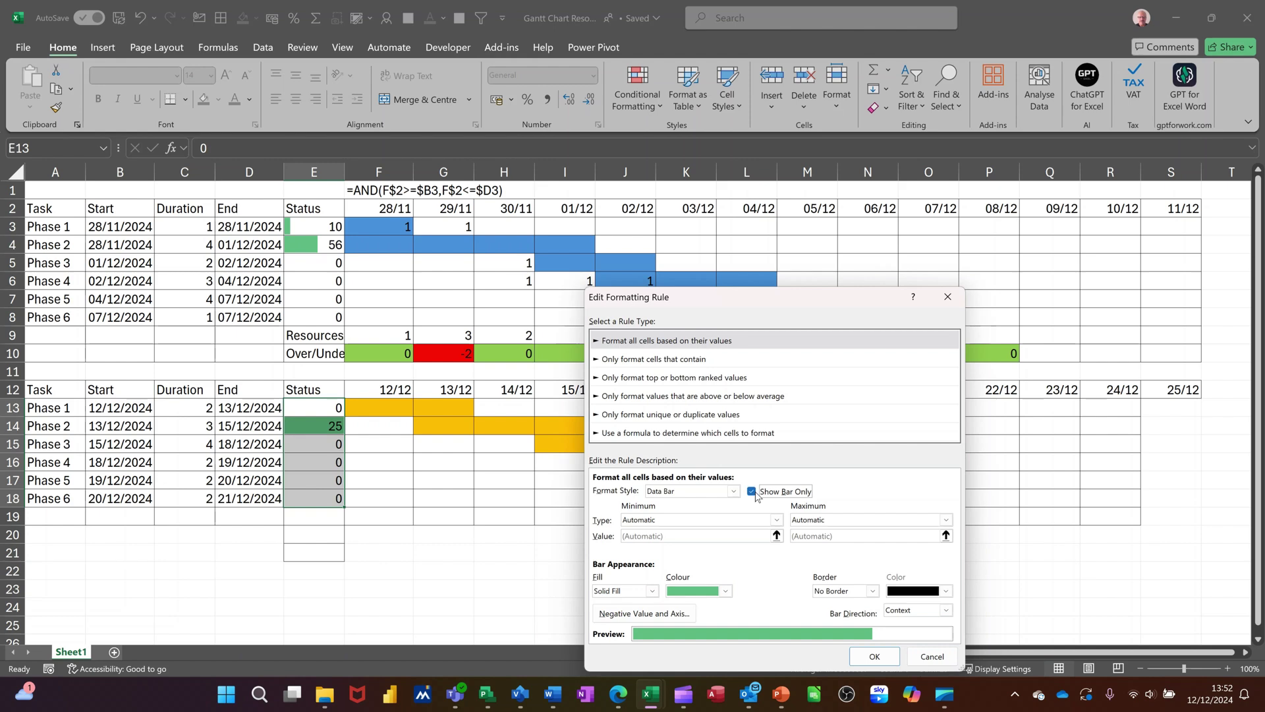
pyautogui.click(732, 521)
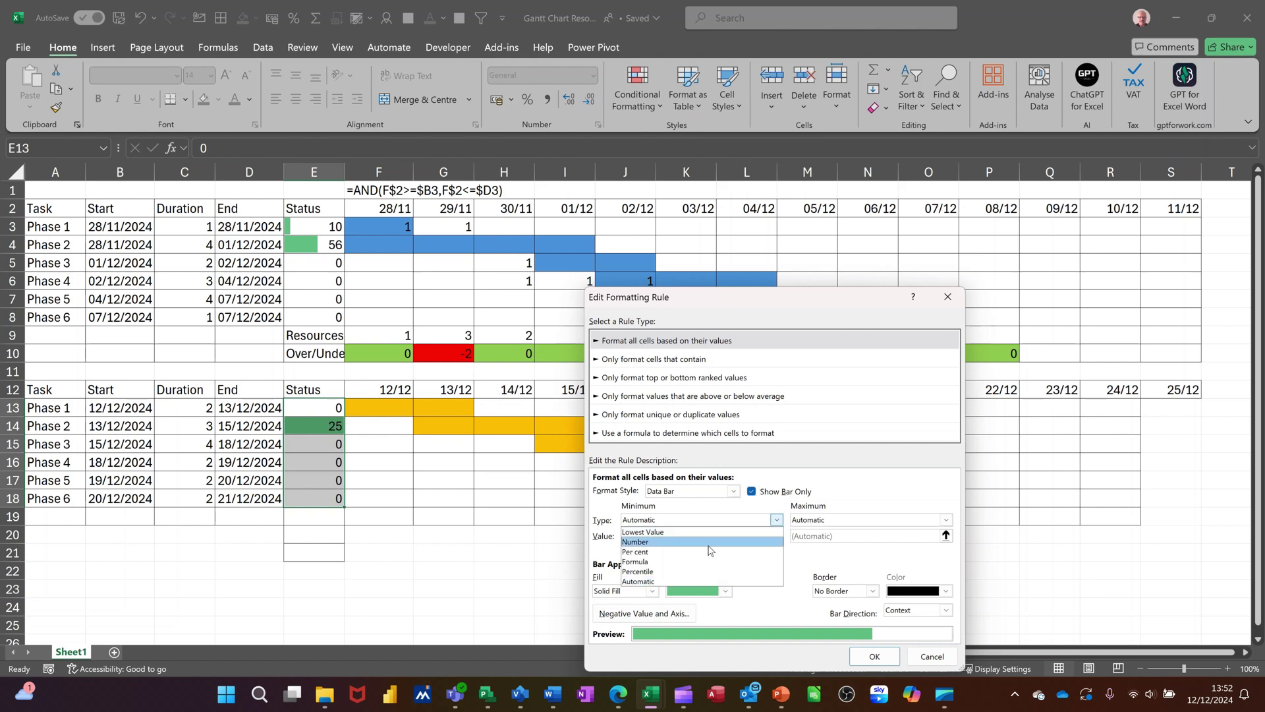
pyautogui.click(665, 551)
pyautogui.click(946, 519)
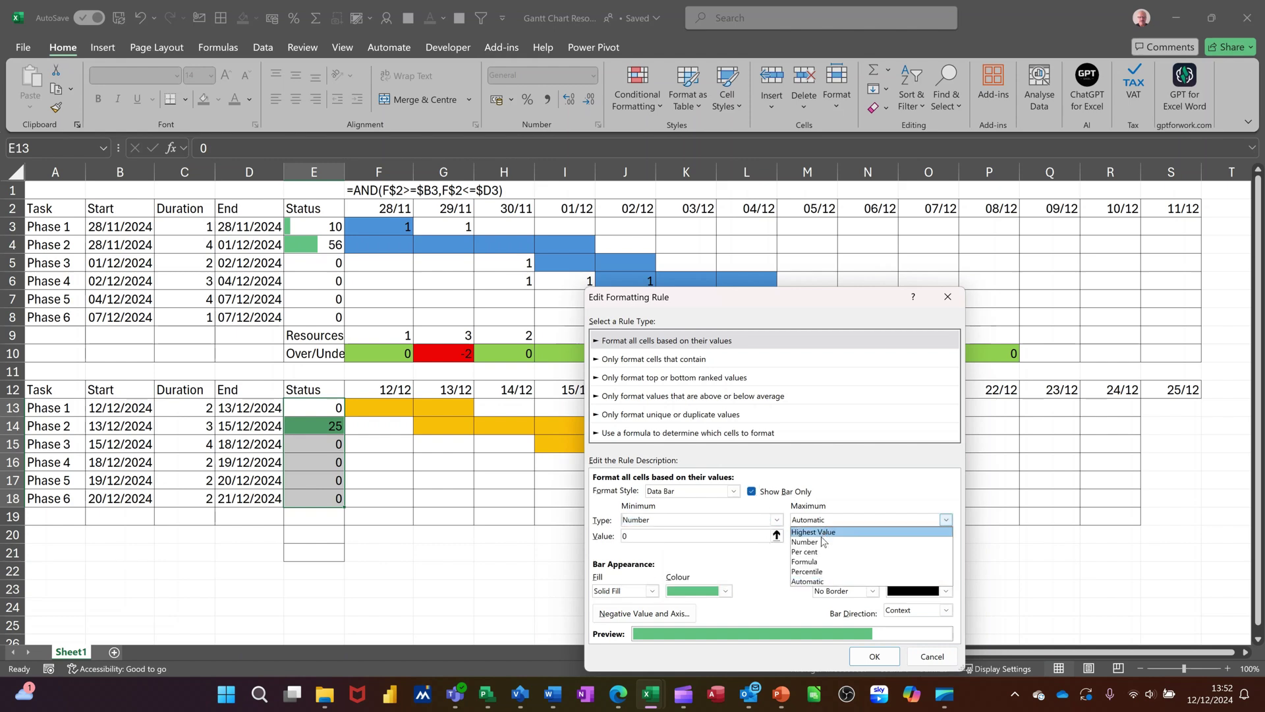
pyautogui.click(820, 542)
pyautogui.click(830, 537)
pyautogui.doubleClick(790, 537)
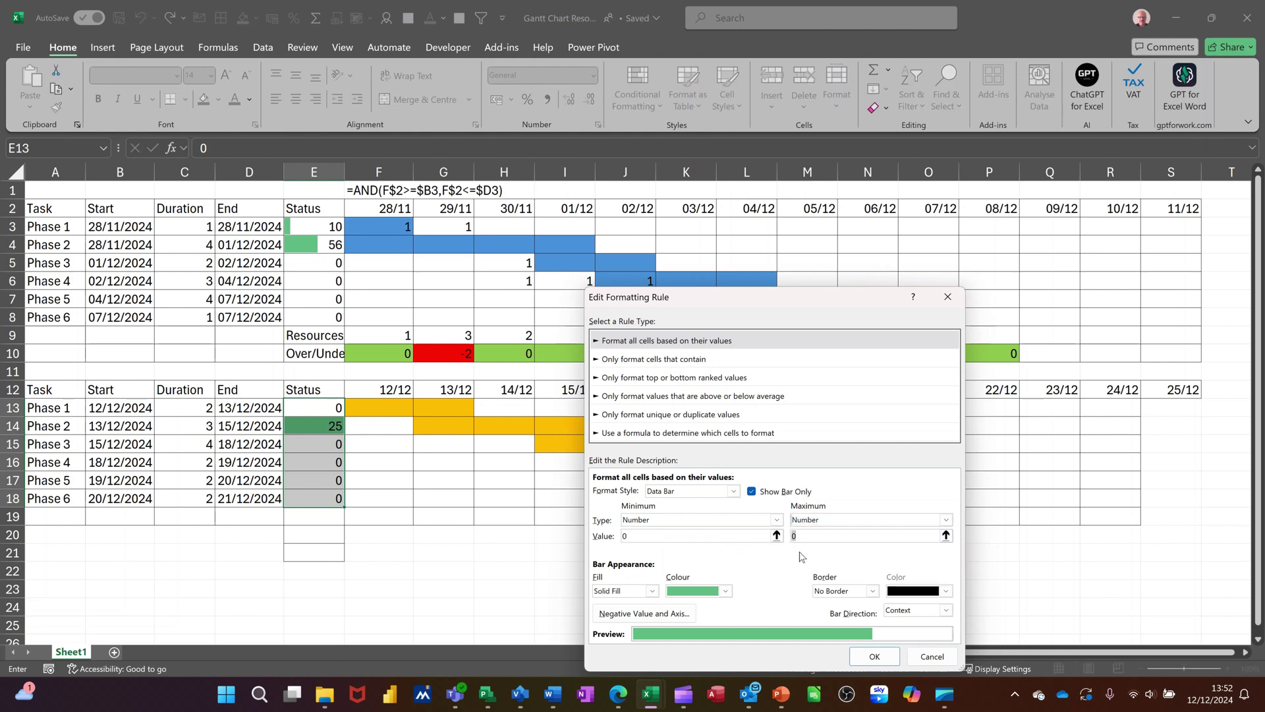
pyautogui.write('100')
pyautogui.click(871, 657)
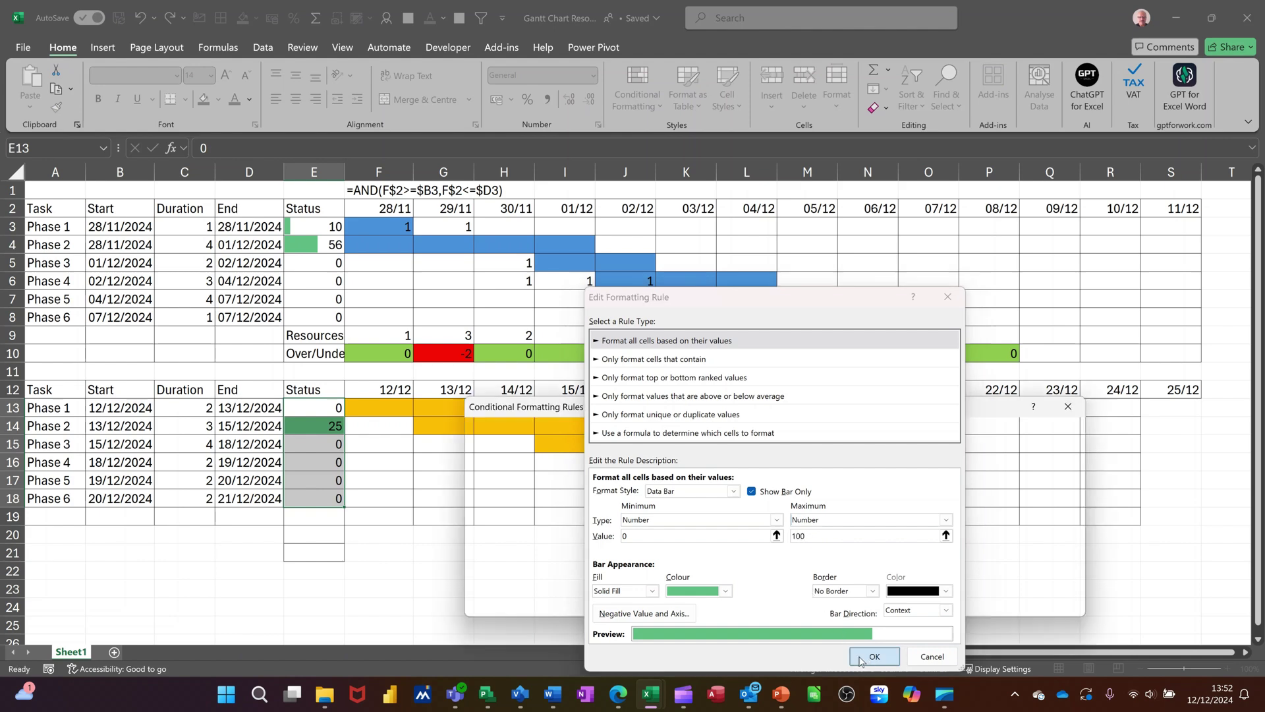
pyautogui.click(939, 602)
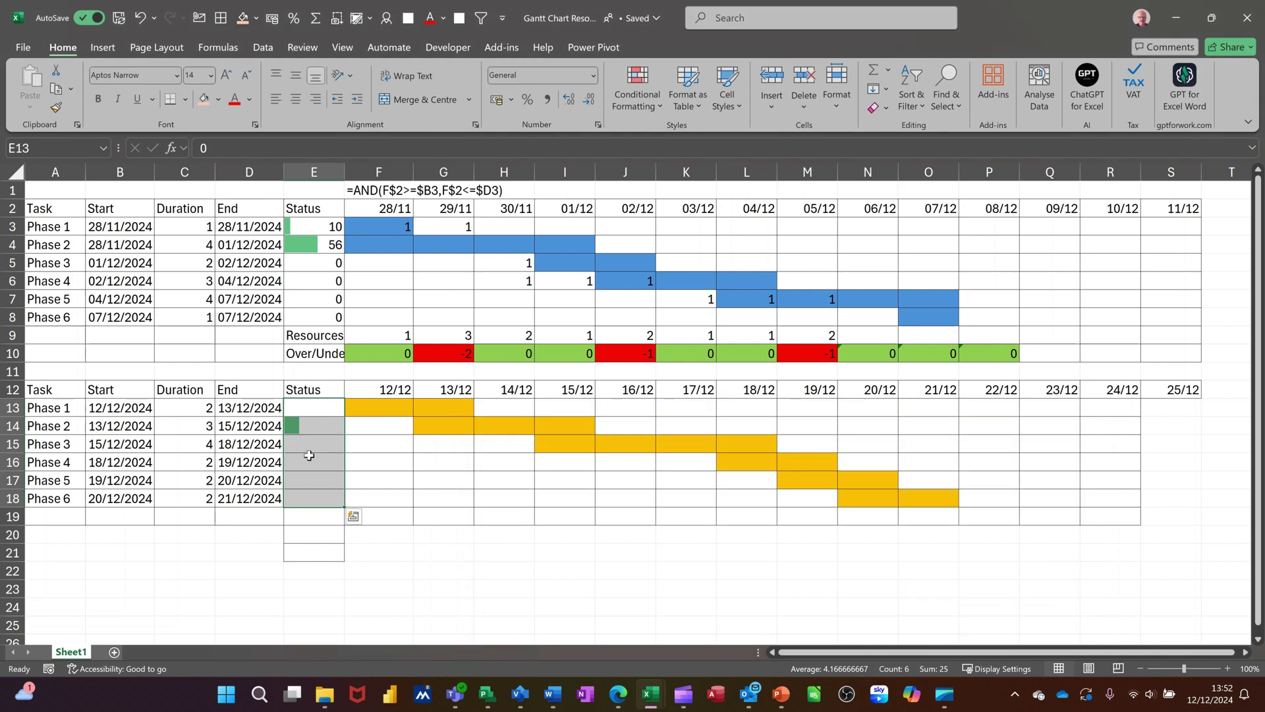
# - Enter Status 23 for Phase 3 and 56 for Phase 5, then bring Project2 forward
pyautogui.click(310, 451)
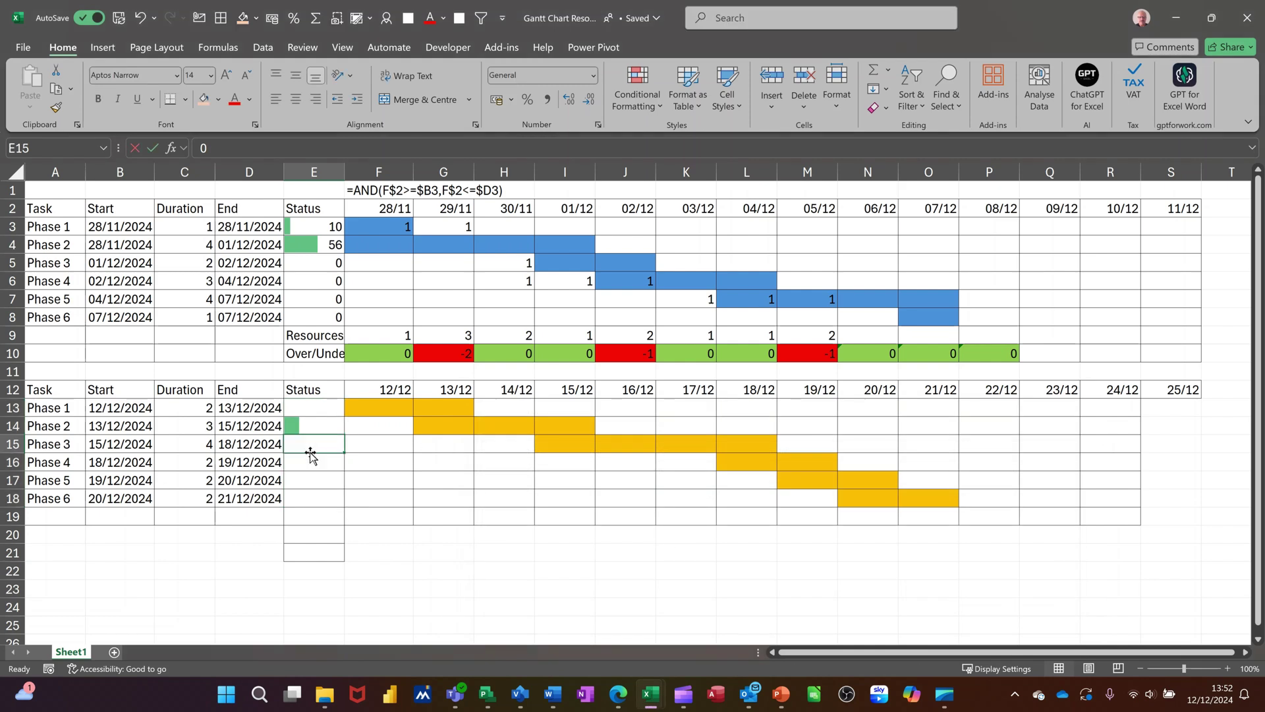
pyautogui.write('23')
pyautogui.click(314, 473)
pyautogui.write('56')
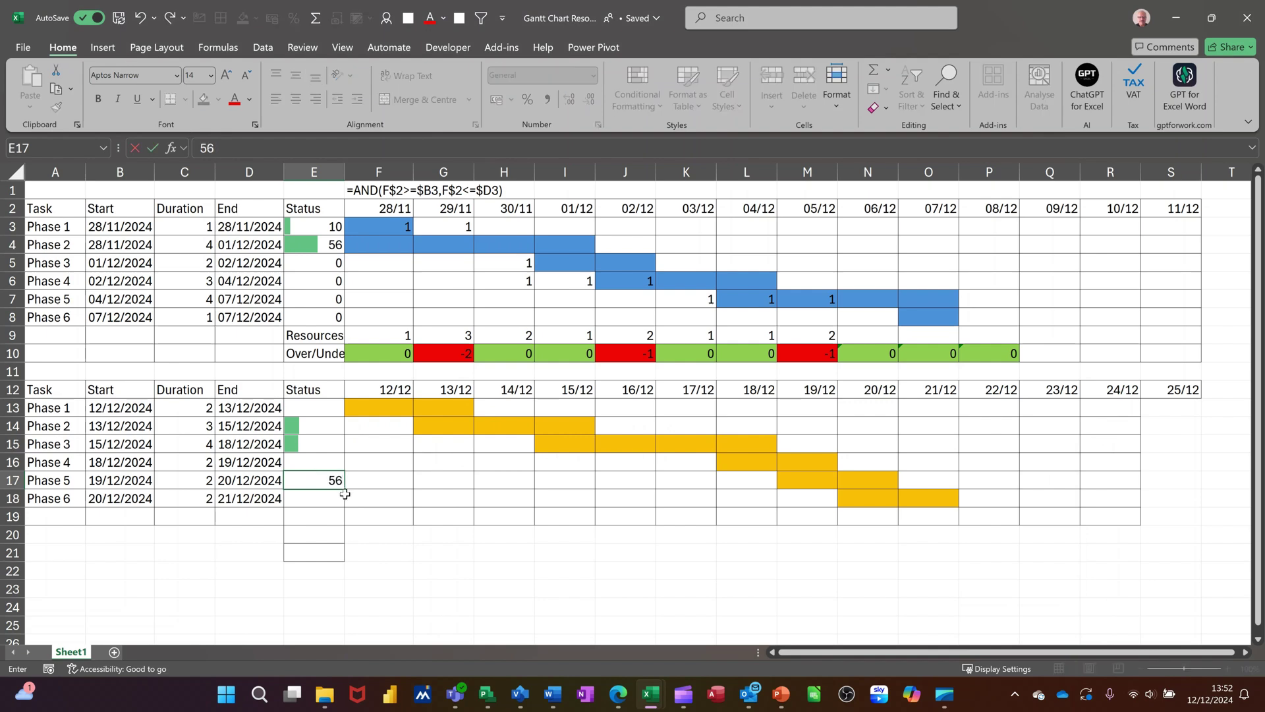
pyautogui.click(419, 495)
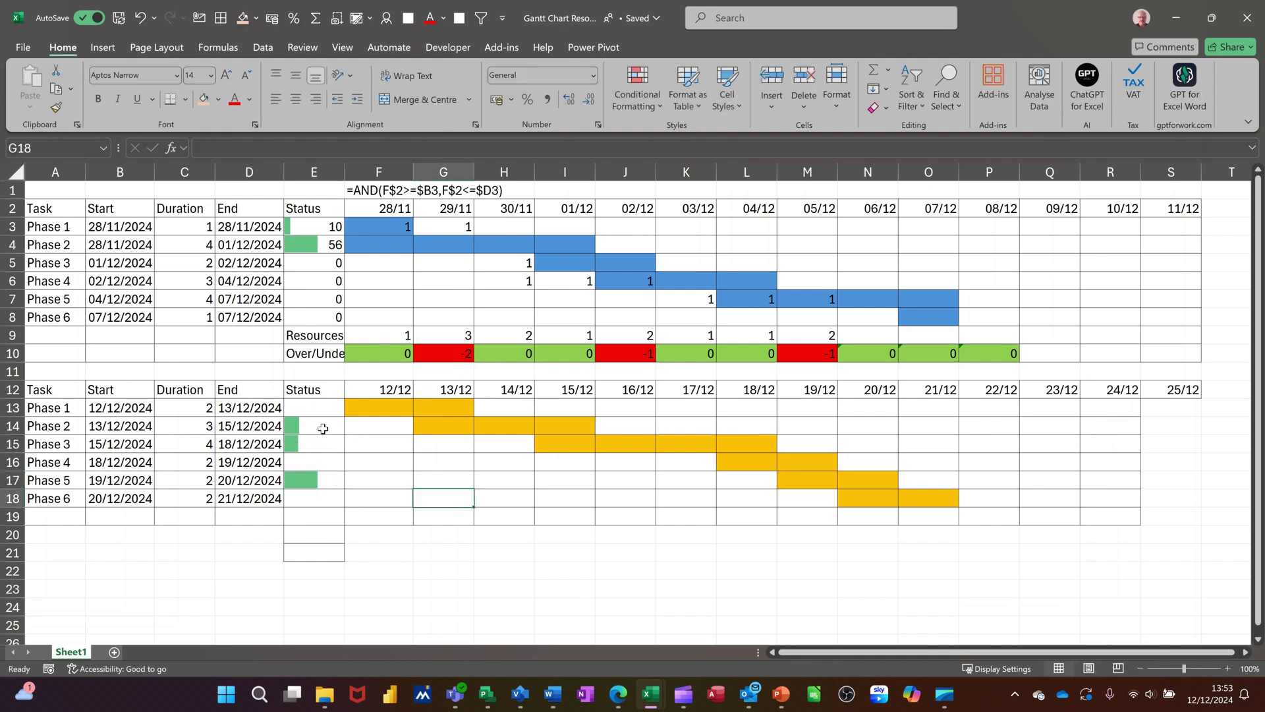
pyautogui.click(372, 532)
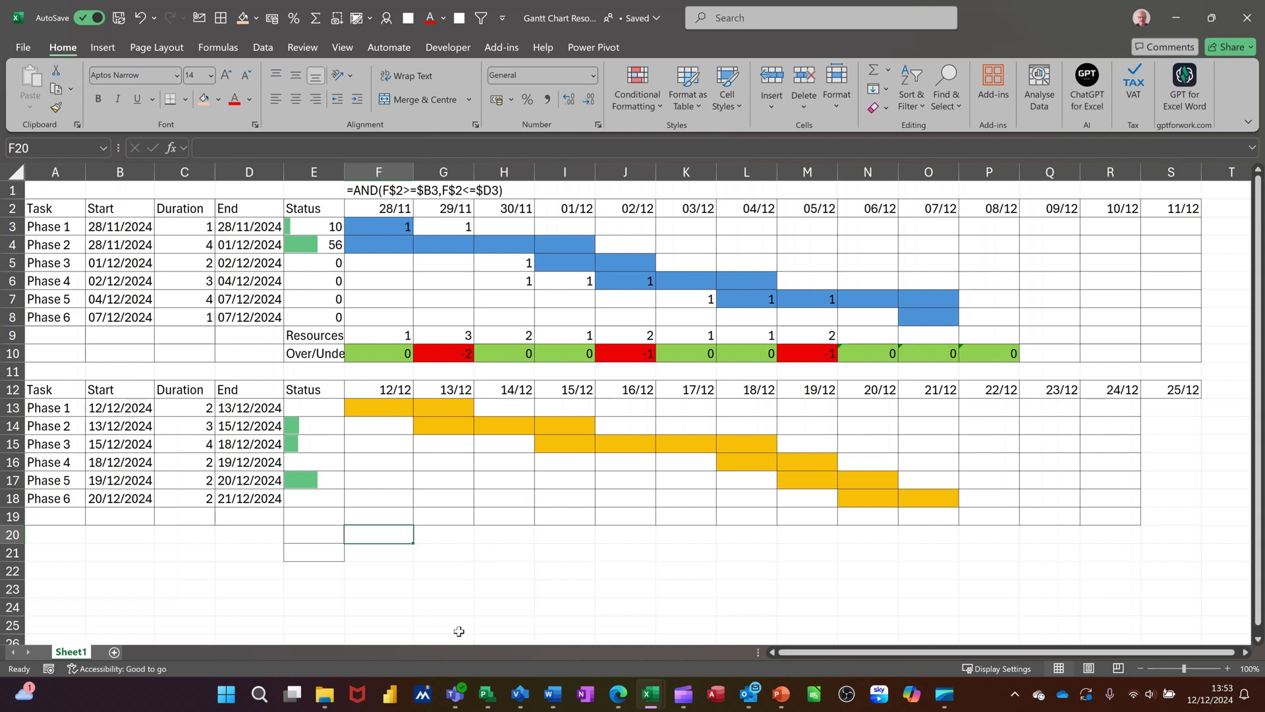
pyautogui.click(490, 696)
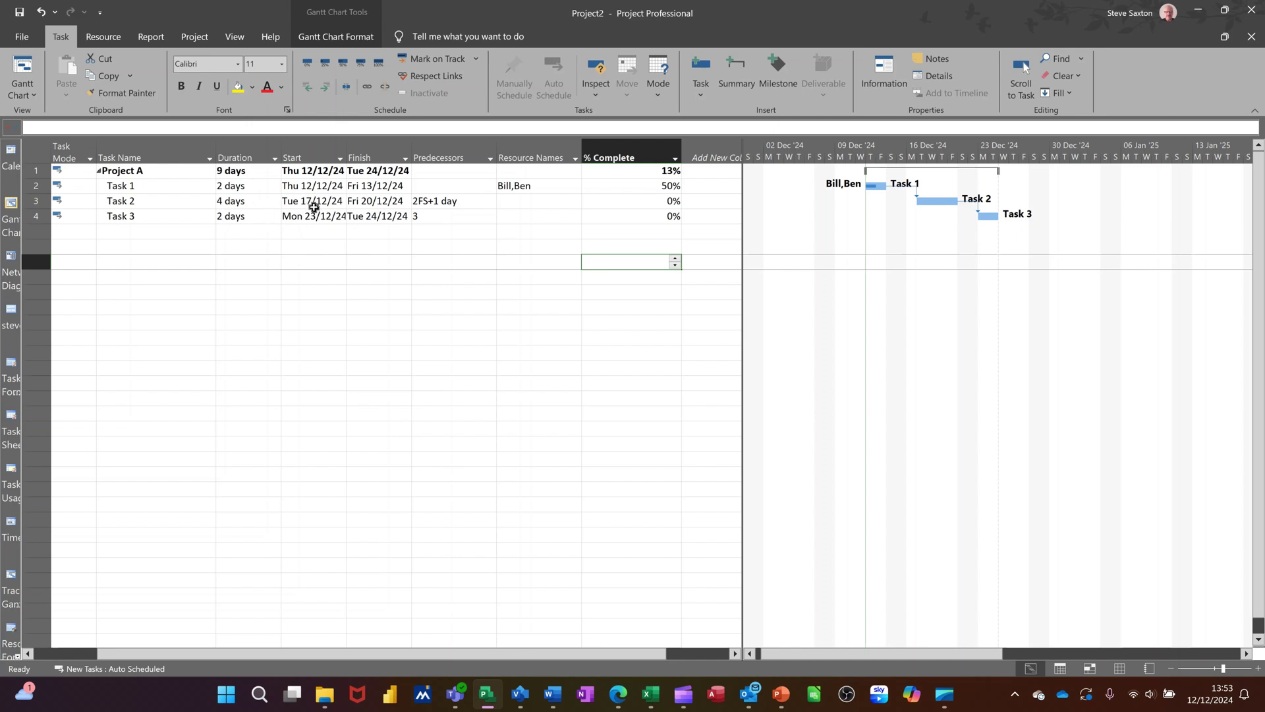
# - Switch to the Visio Drawing1 Gantt chart showing Task 1 at 45% complete
pyautogui.click(520, 696)
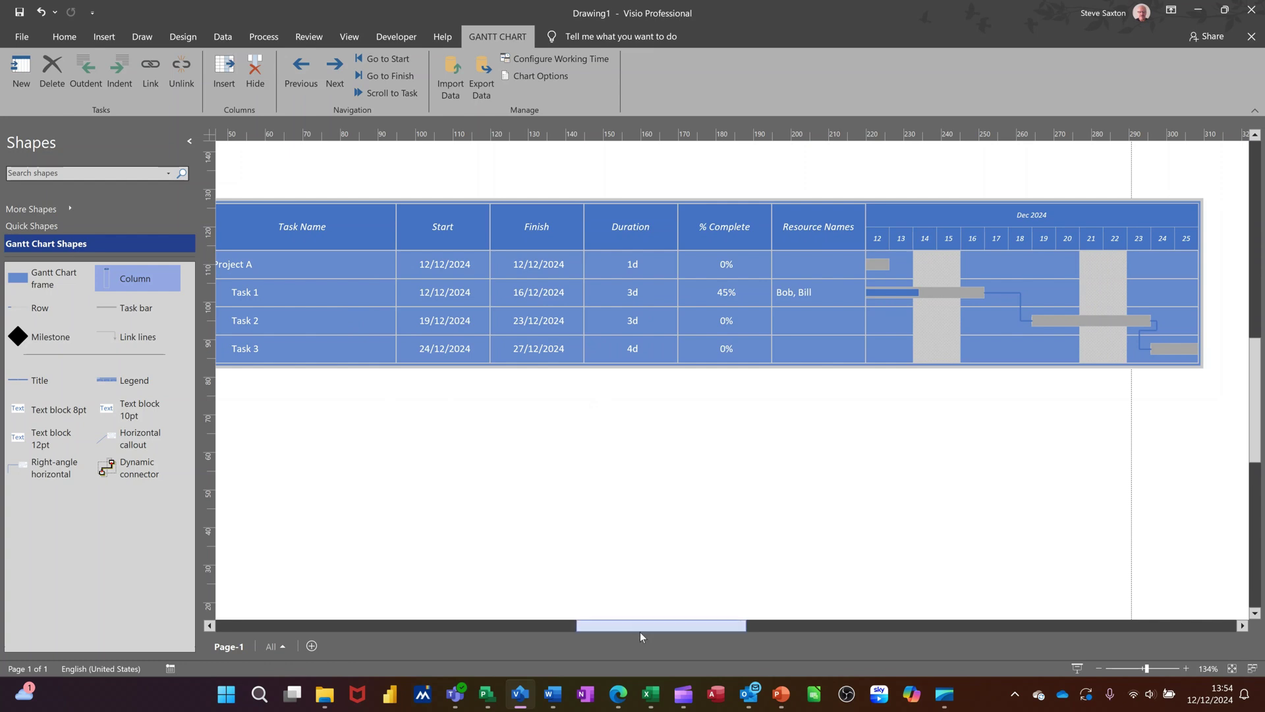
# - Scroll the Visio Gantt chart sideways, then switch back to the Project schedule window
pyautogui.moveTo(639, 631)
pyautogui.mouseDown()
pyautogui.moveTo(584, 627)
pyautogui.moveTo(642, 627)
pyautogui.mouseUp()
pyautogui.hotkey('alt', 'Tab')
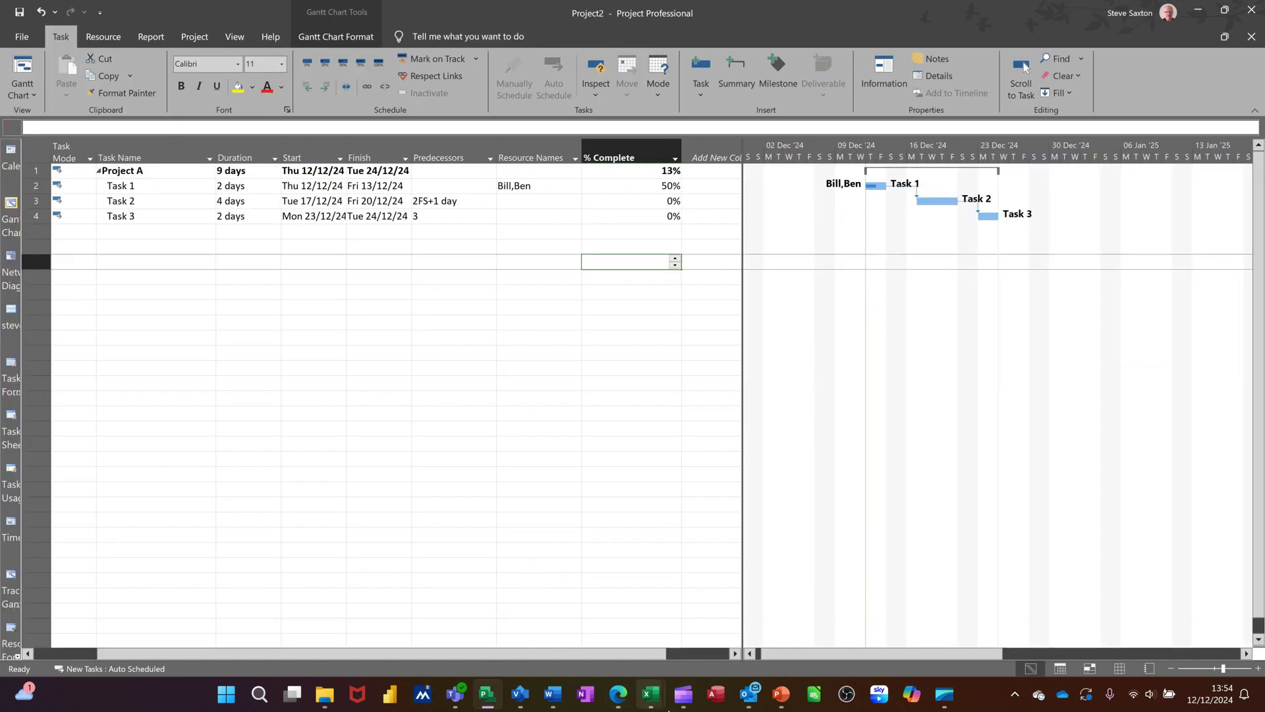
# - Bring the Gantt Chart Resource workbook back to the front from the Excel taskbar preview
pyautogui.moveTo(659, 704)
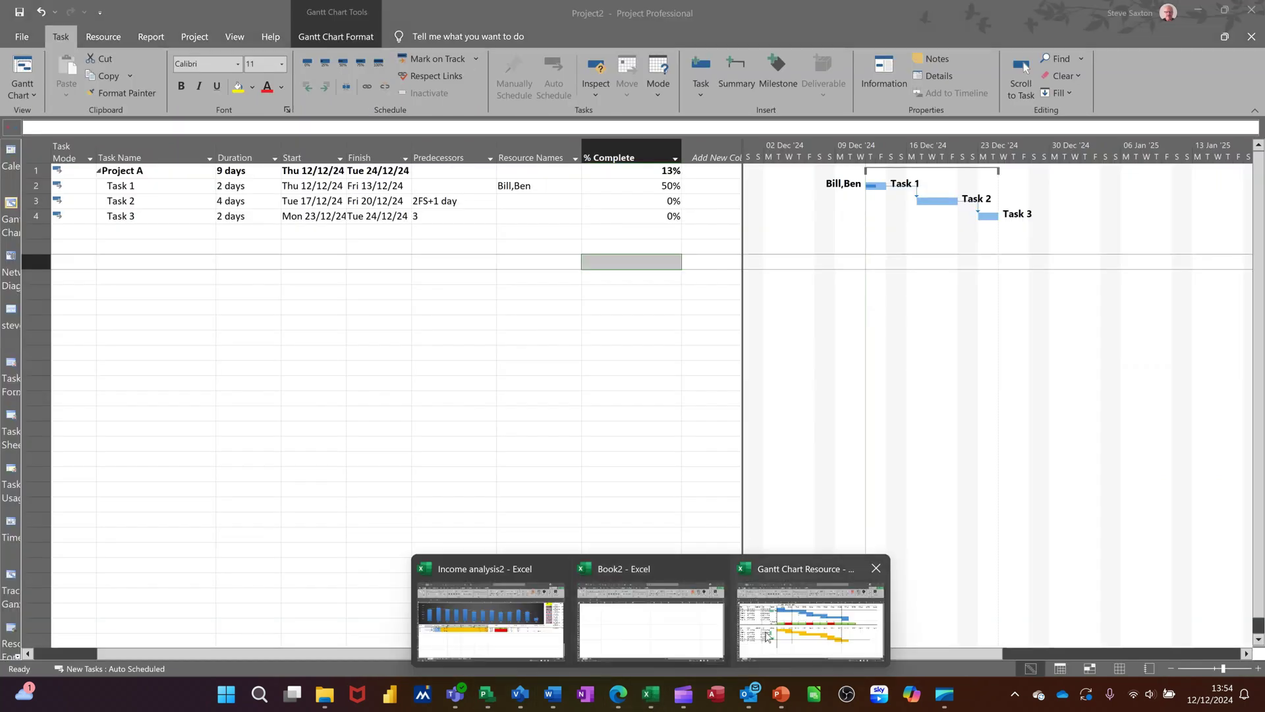
pyautogui.click(821, 603)
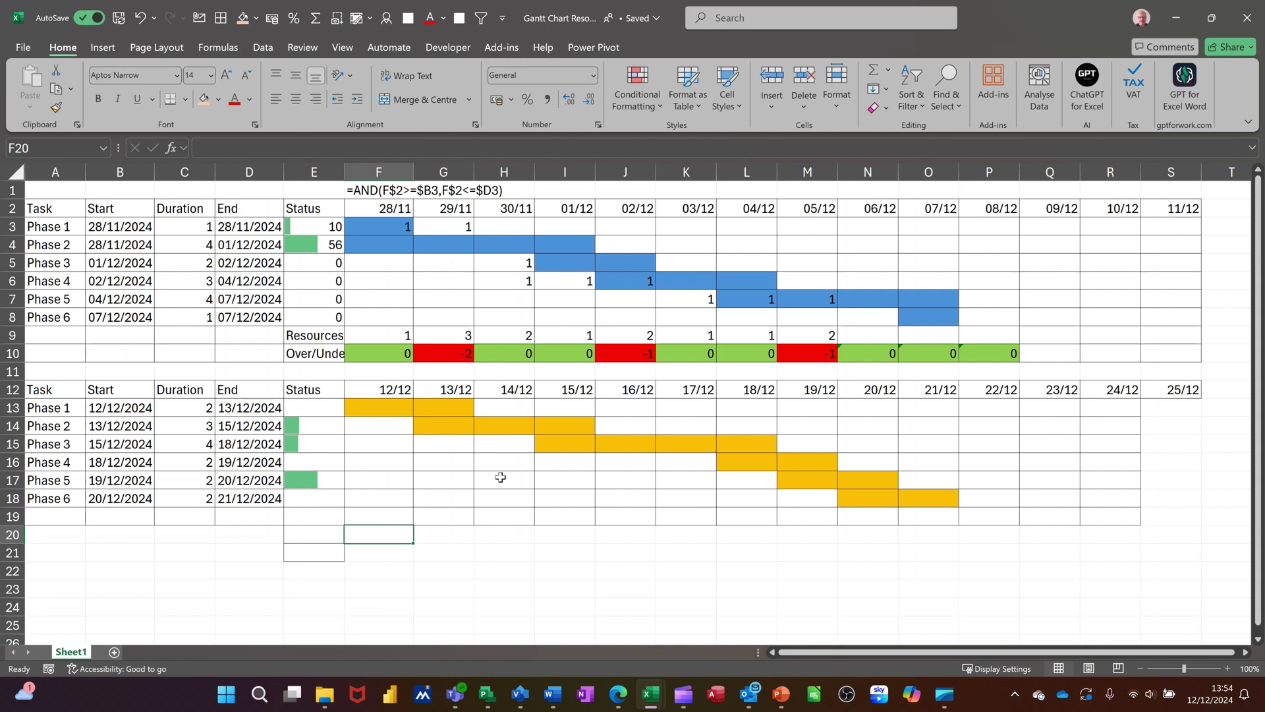